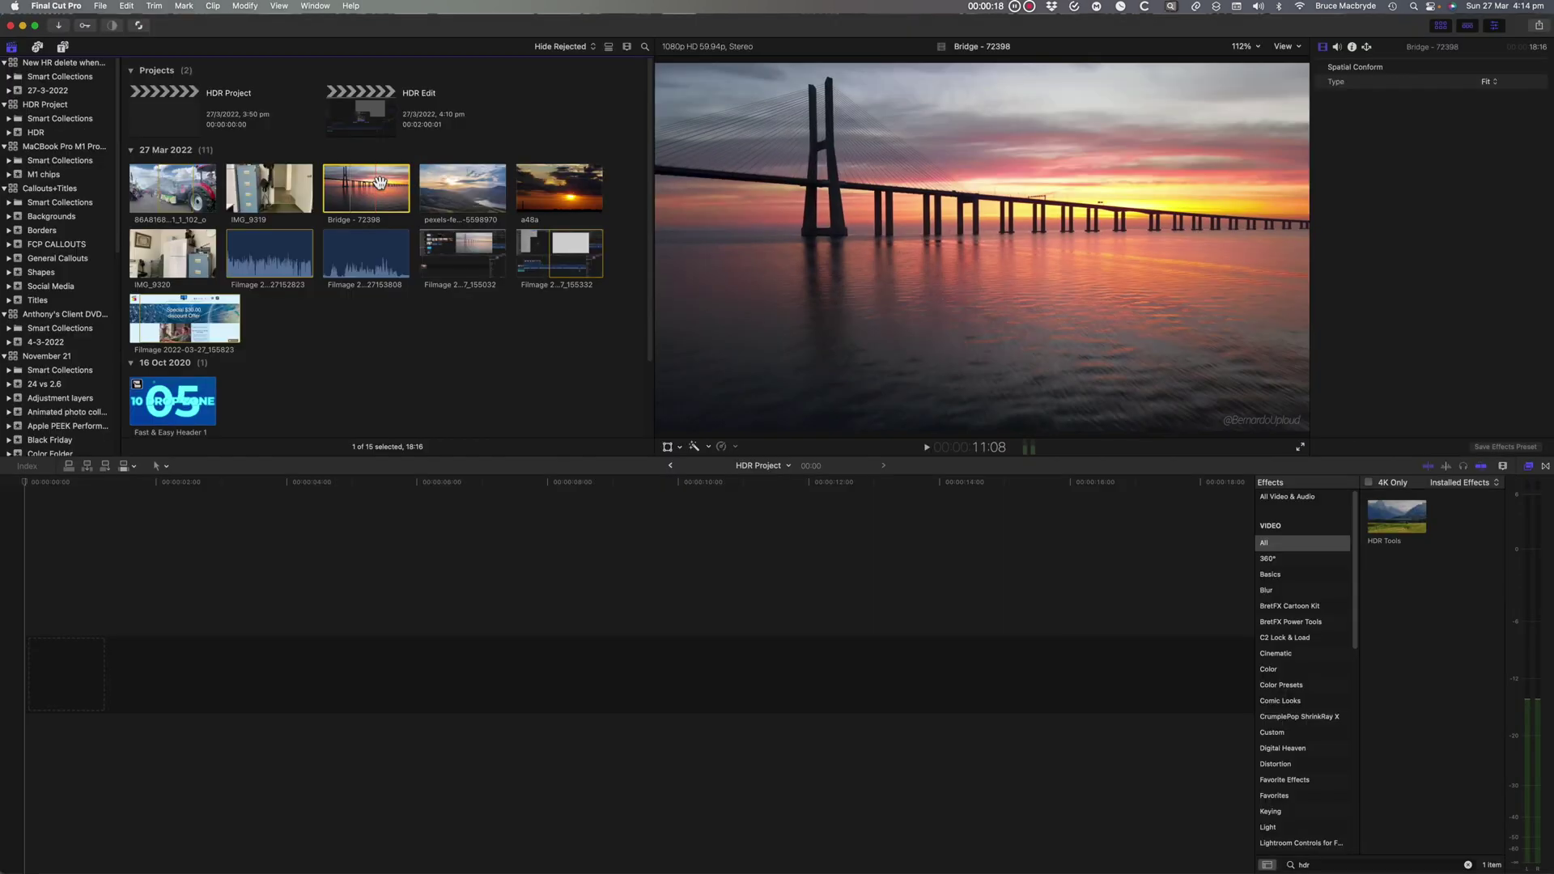
Step: Go from the video editing tips page to the Claim your $30.00 Discount offer page
drag(366, 188, 31, 663)
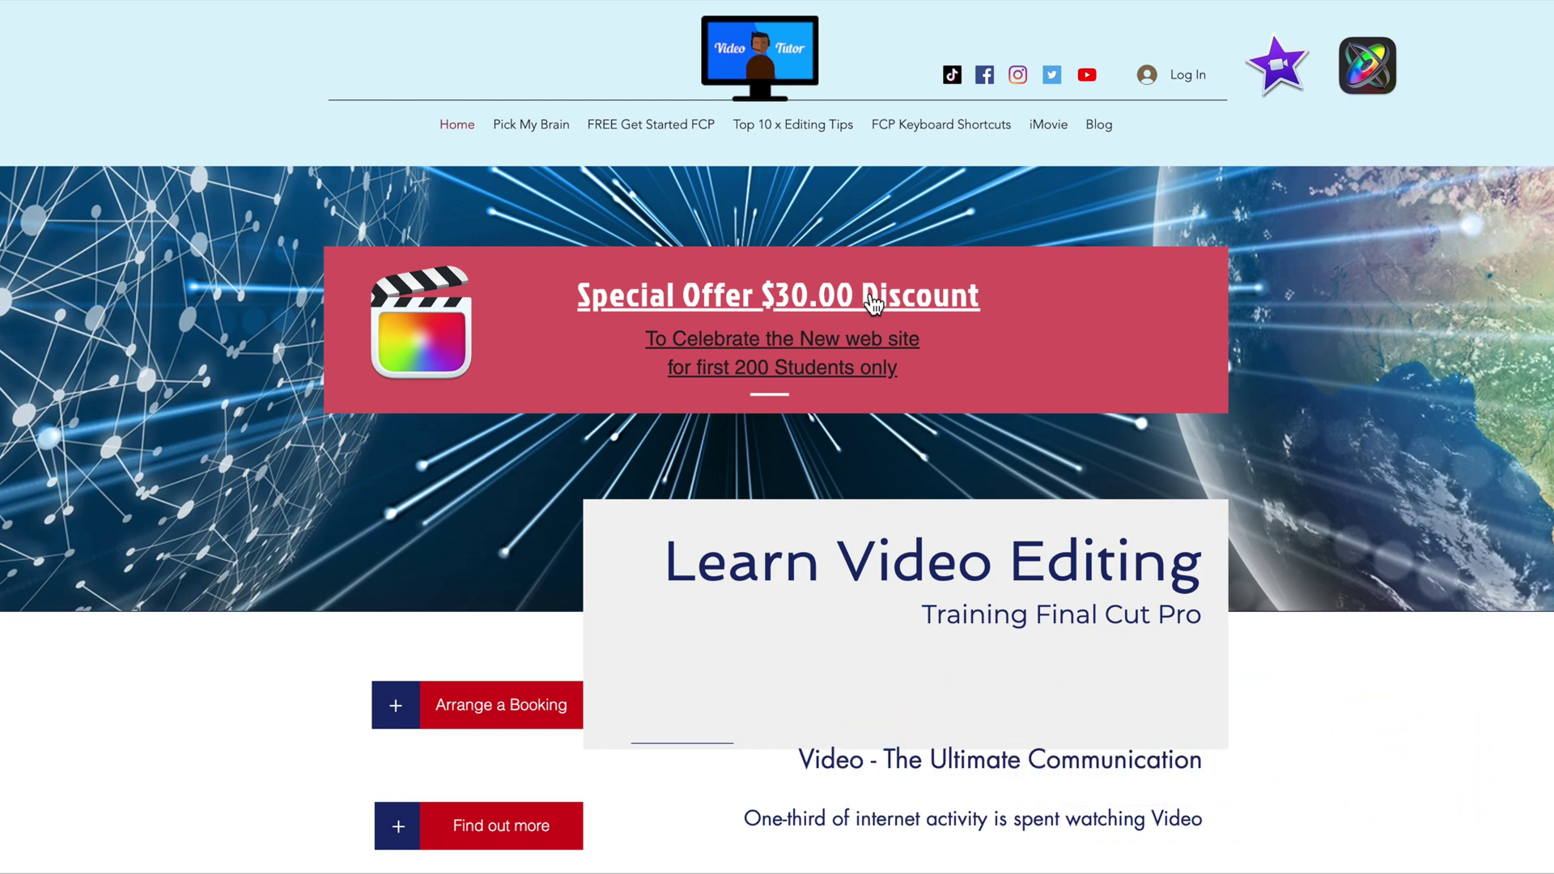
click(874, 303)
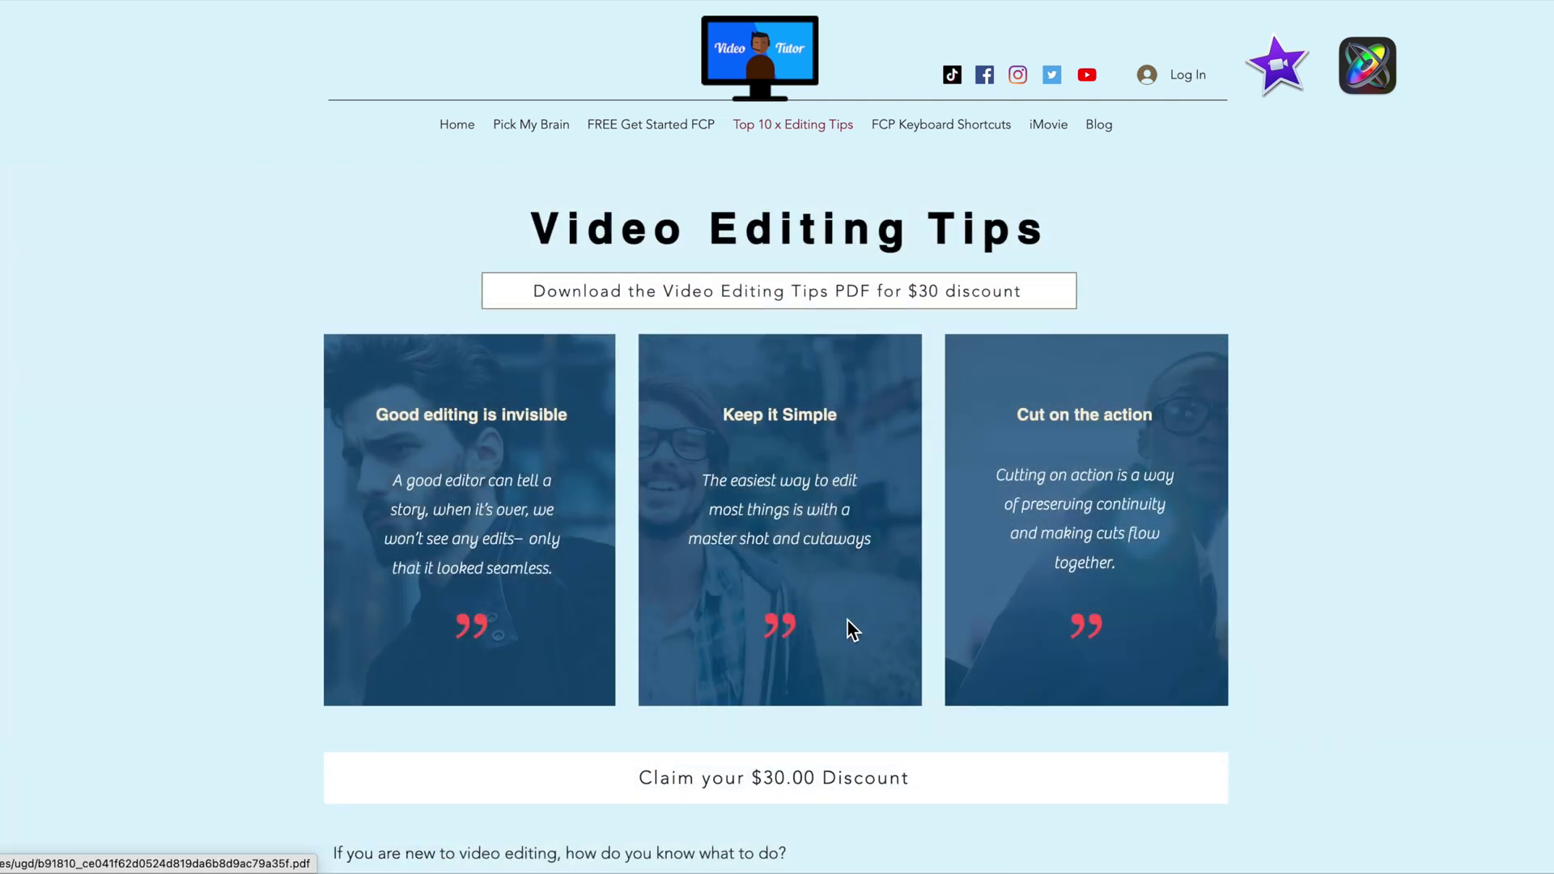
click(837, 789)
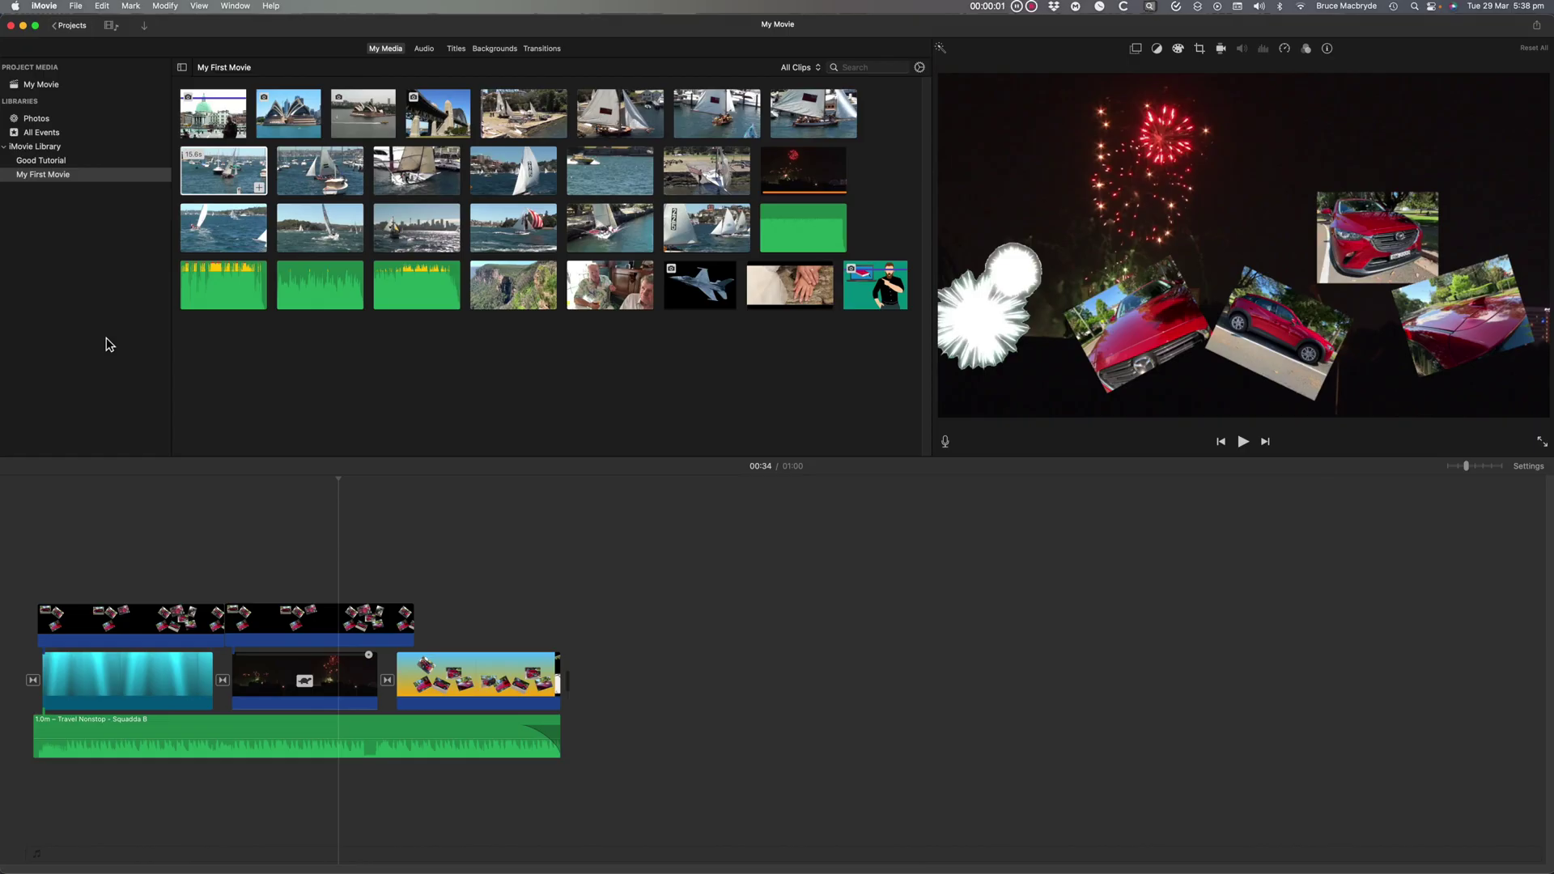
Step: Play the movie, then choose File > Import iMovie iOS Projects…
key(space)
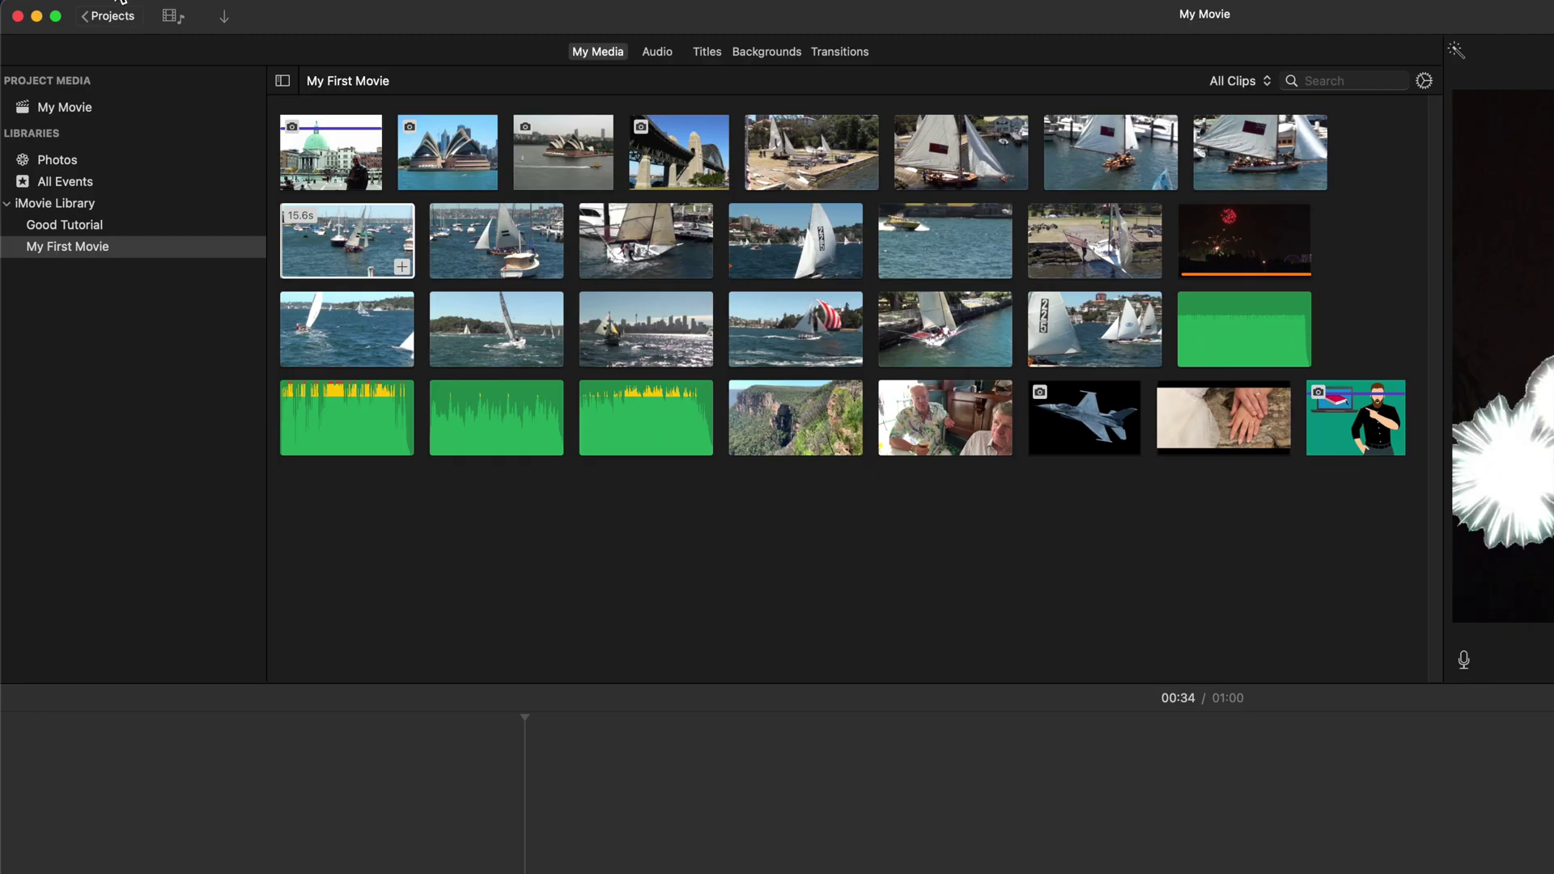
click(112, 3)
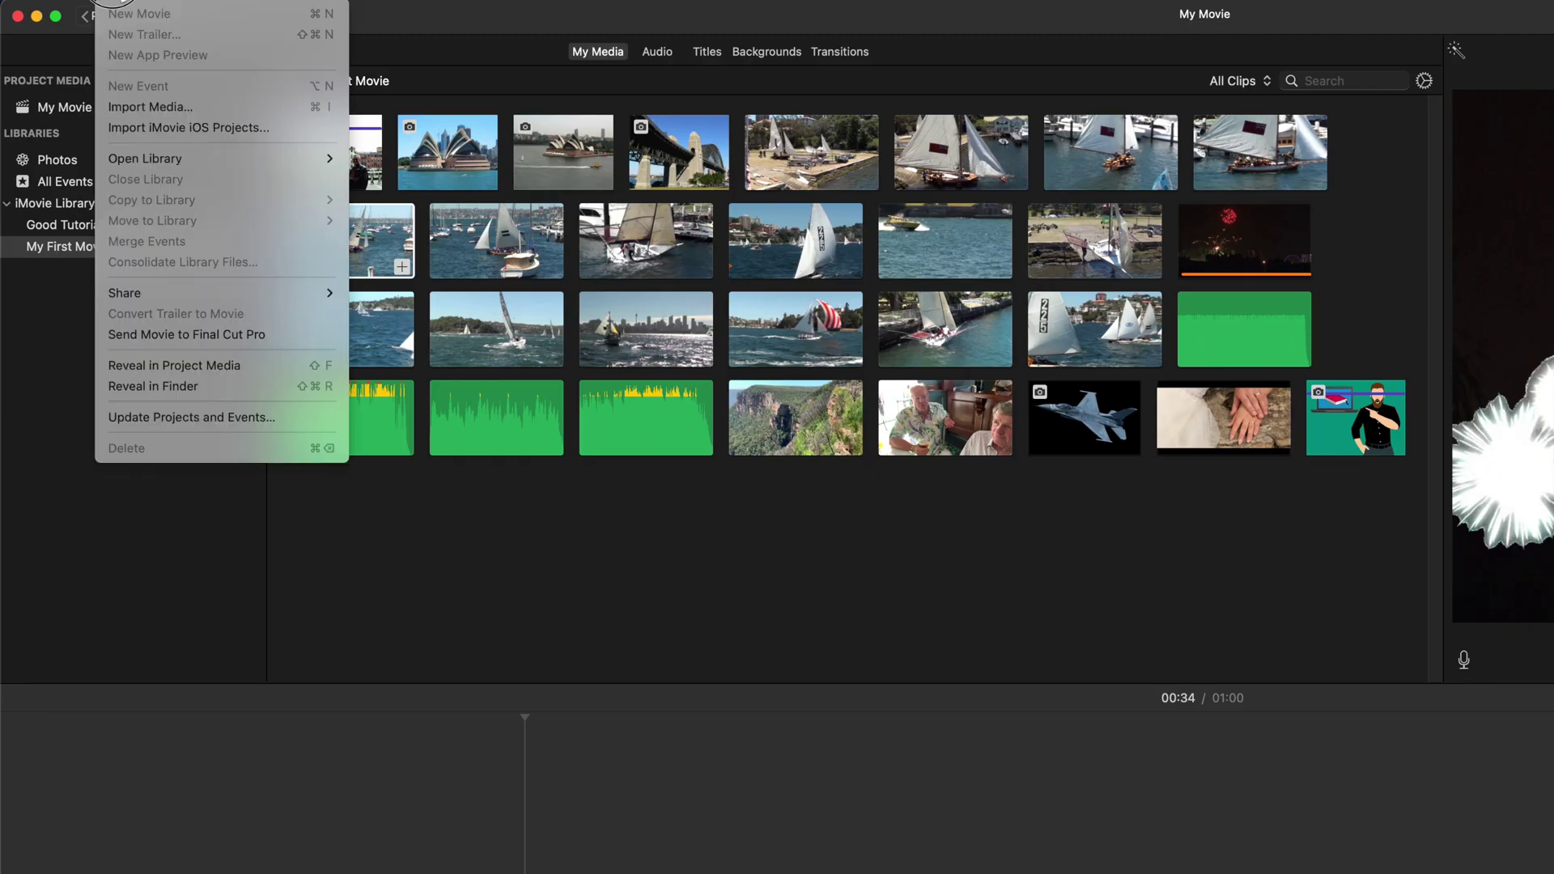
click(158, 129)
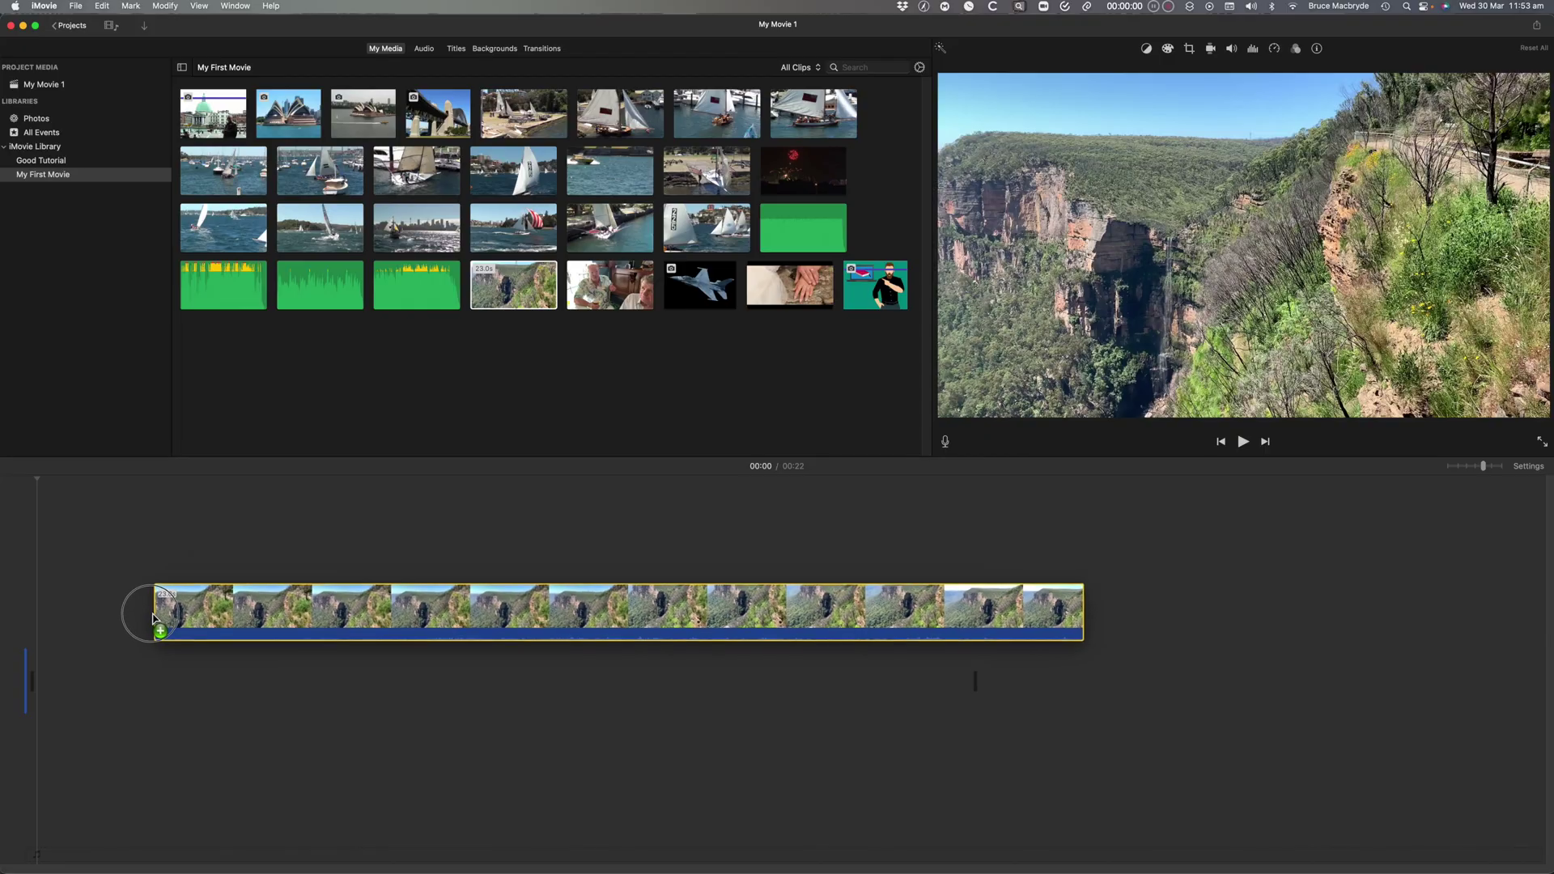
Step: Add the cliff clip to the timeline and brighten it with the colour correction sliders
drag(151, 614, 38, 673)
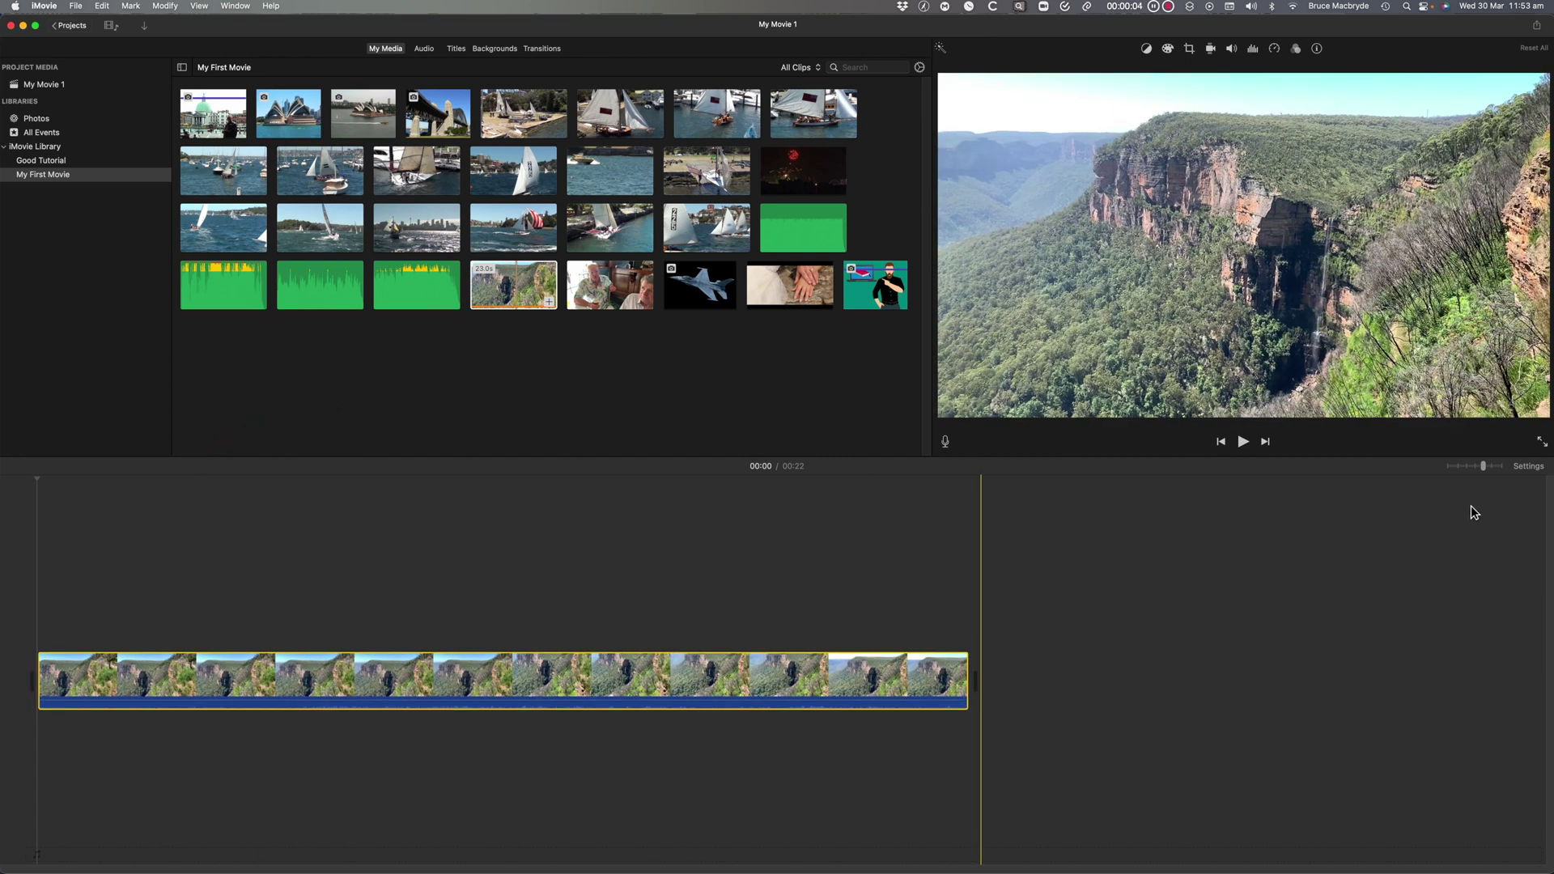
click(1528, 466)
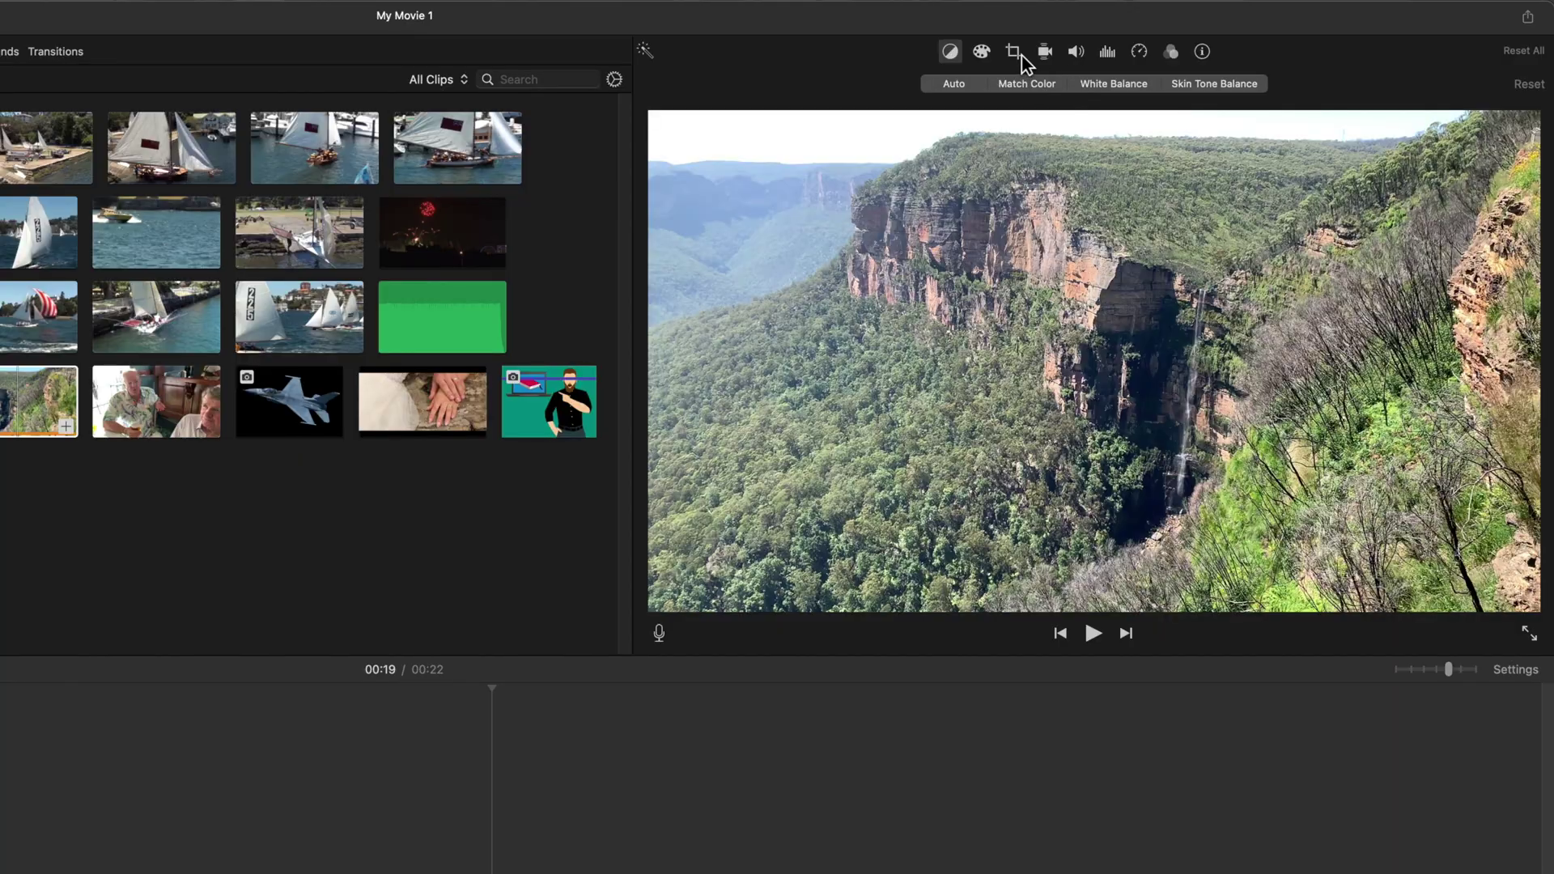
click(982, 51)
drag(991, 86, 1018, 87)
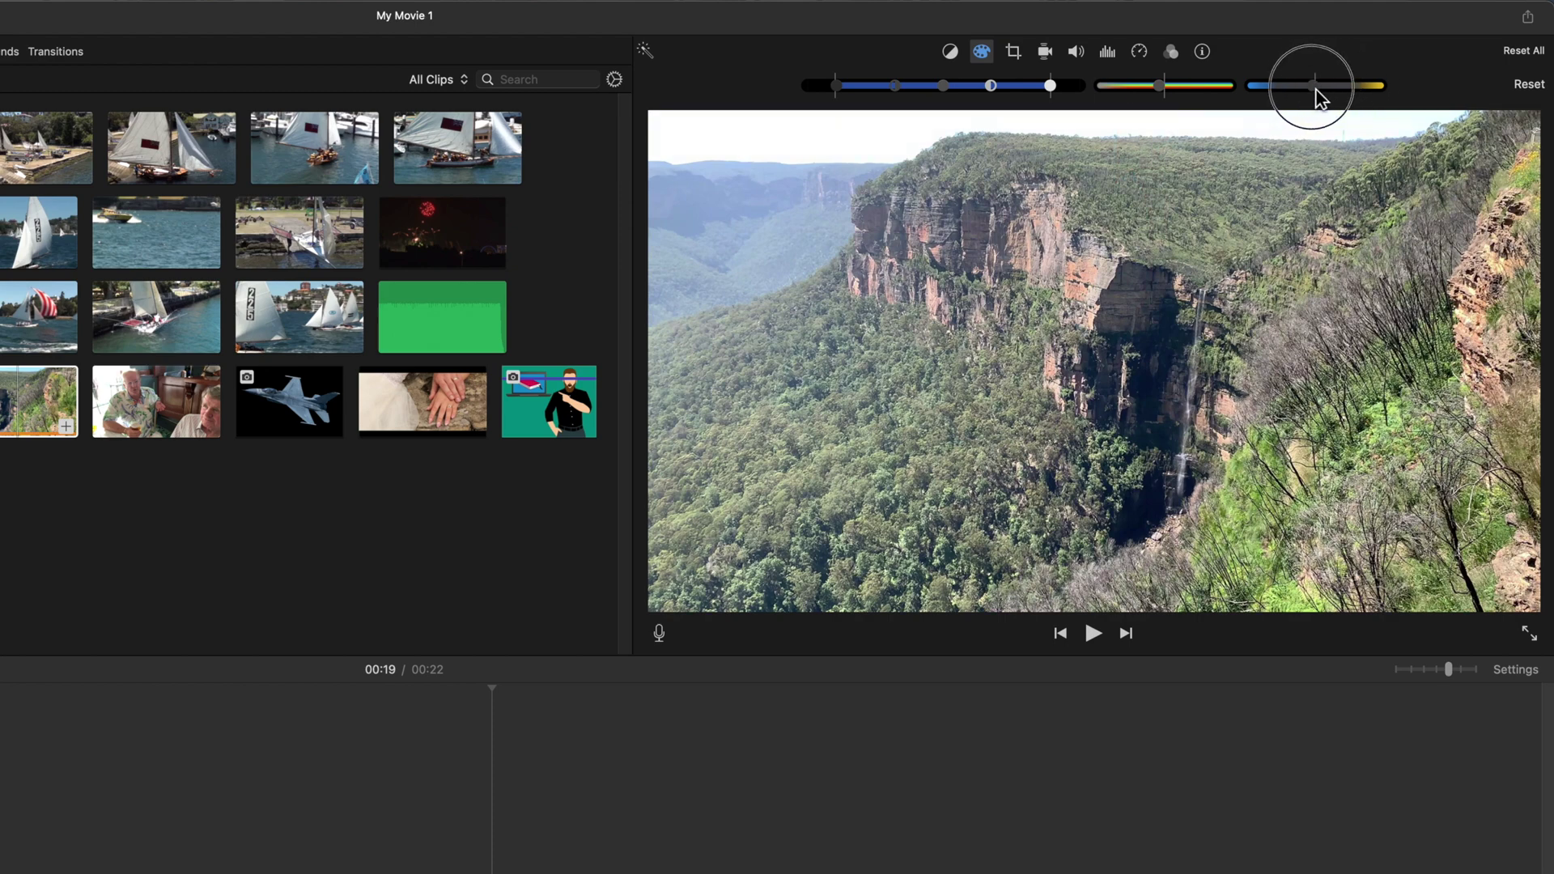
mouse_move(897, 86)
mouse_down()
mouse_move(857, 90)
mouse_move(897, 89)
mouse_up()
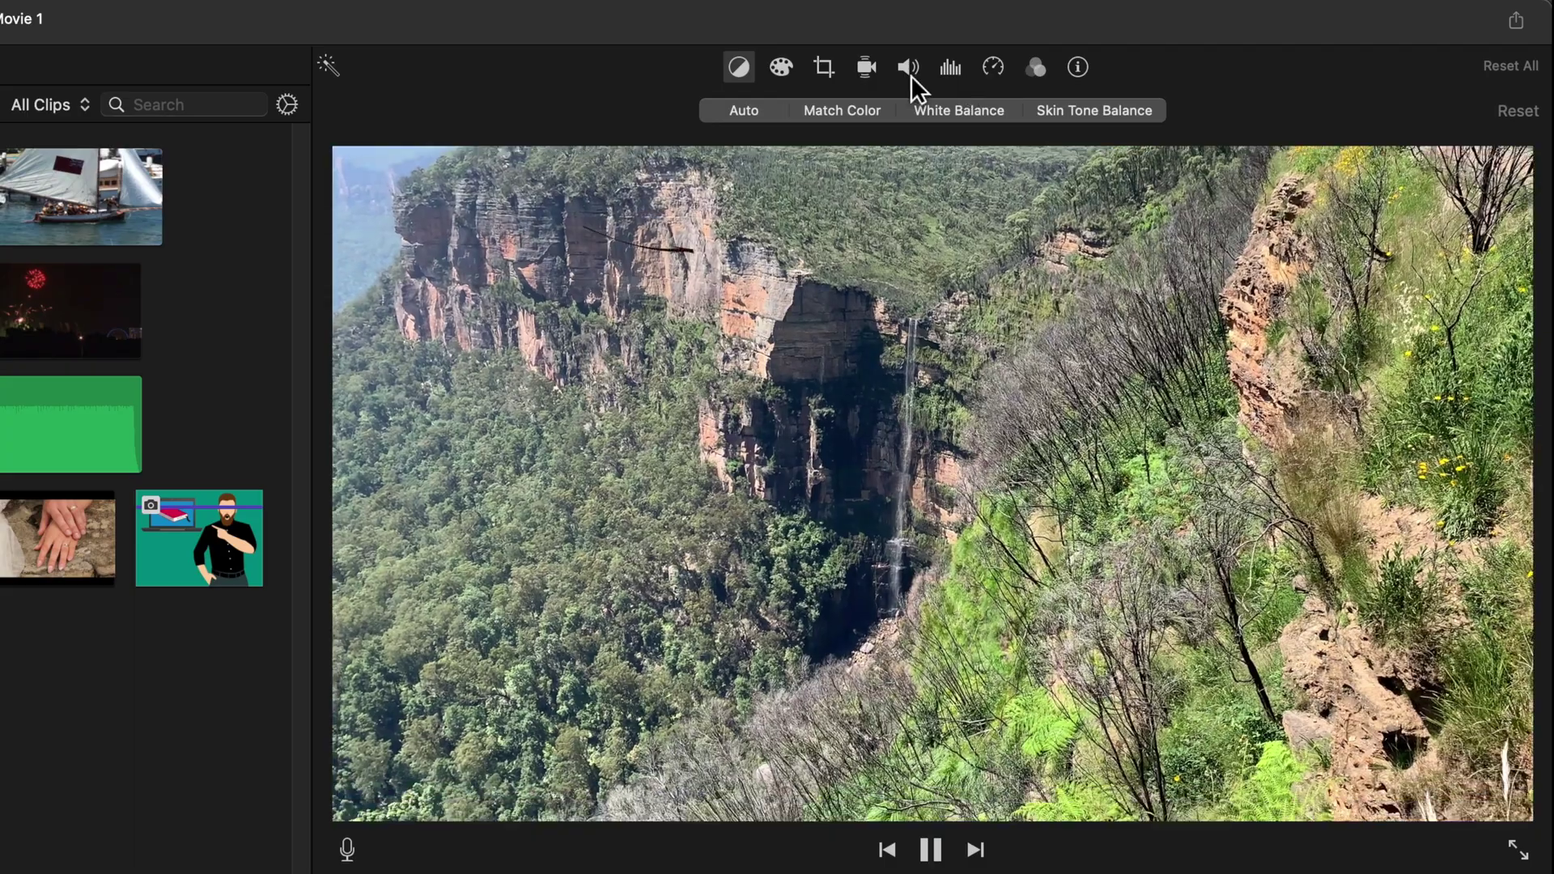
Step: Turn on Stabilize Shaky Video for the shaky clip
click(866, 67)
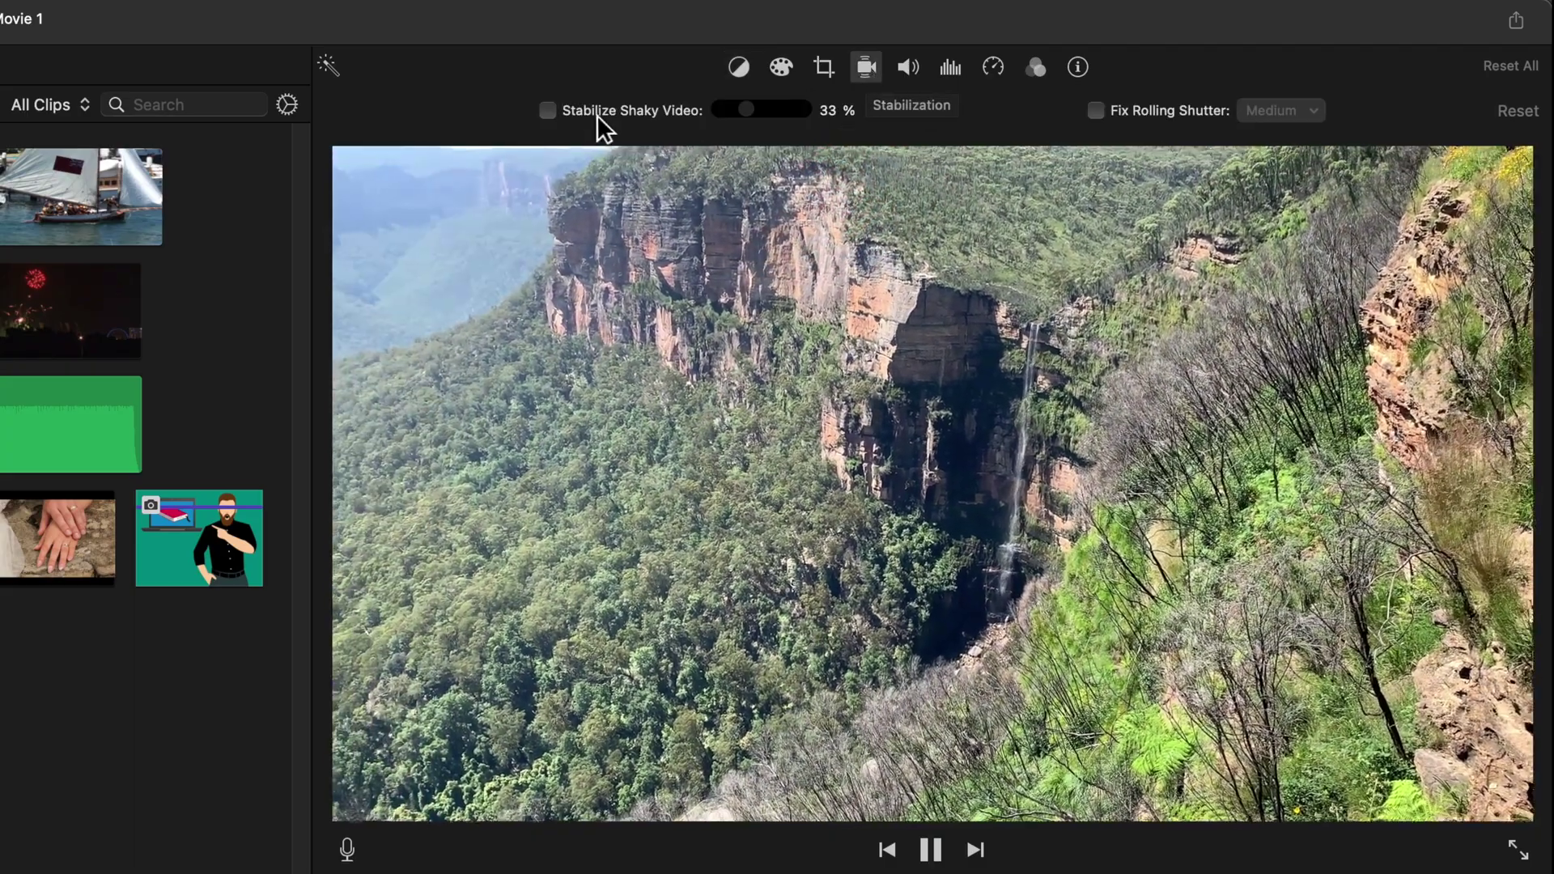
click(549, 111)
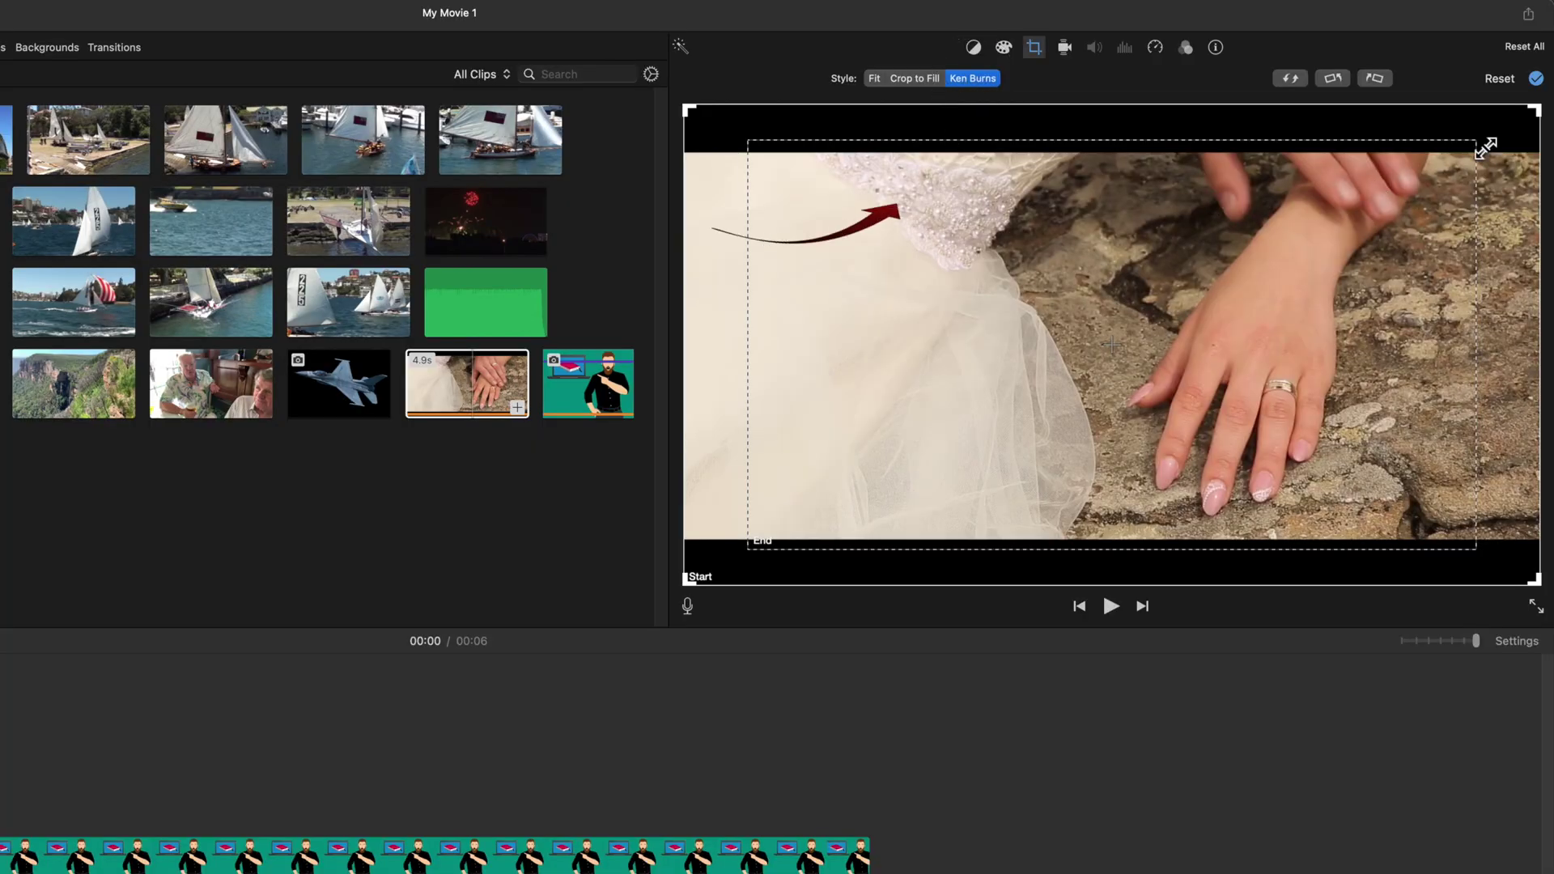
Step: Shrink the Ken Burns end frame to zoom in, and switch the overlay to Green/Blue Screen
drag(1486, 146, 1301, 236)
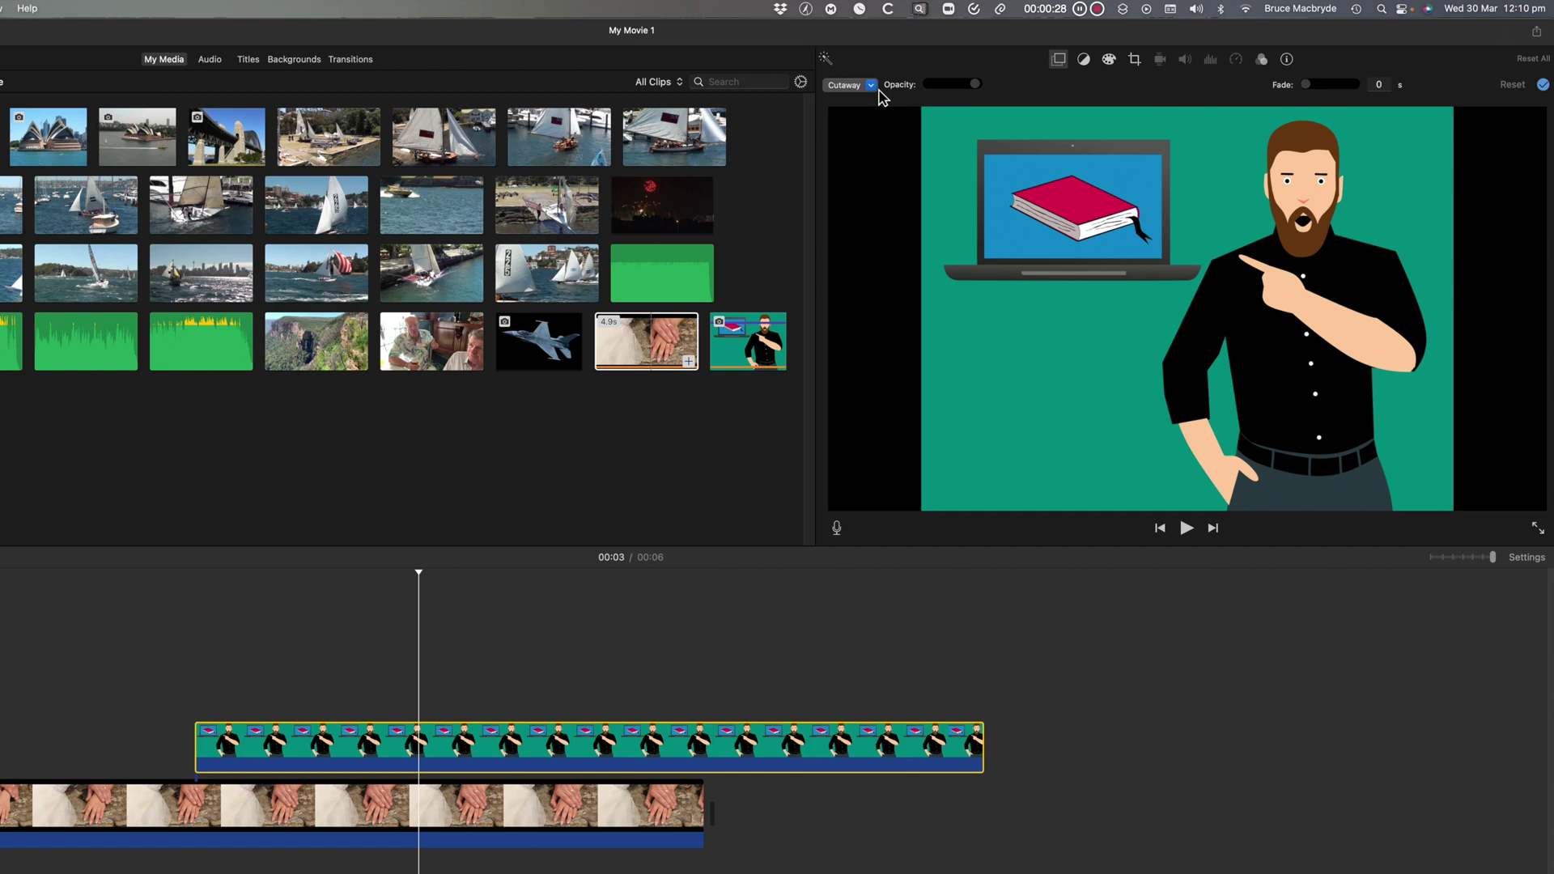
click(872, 86)
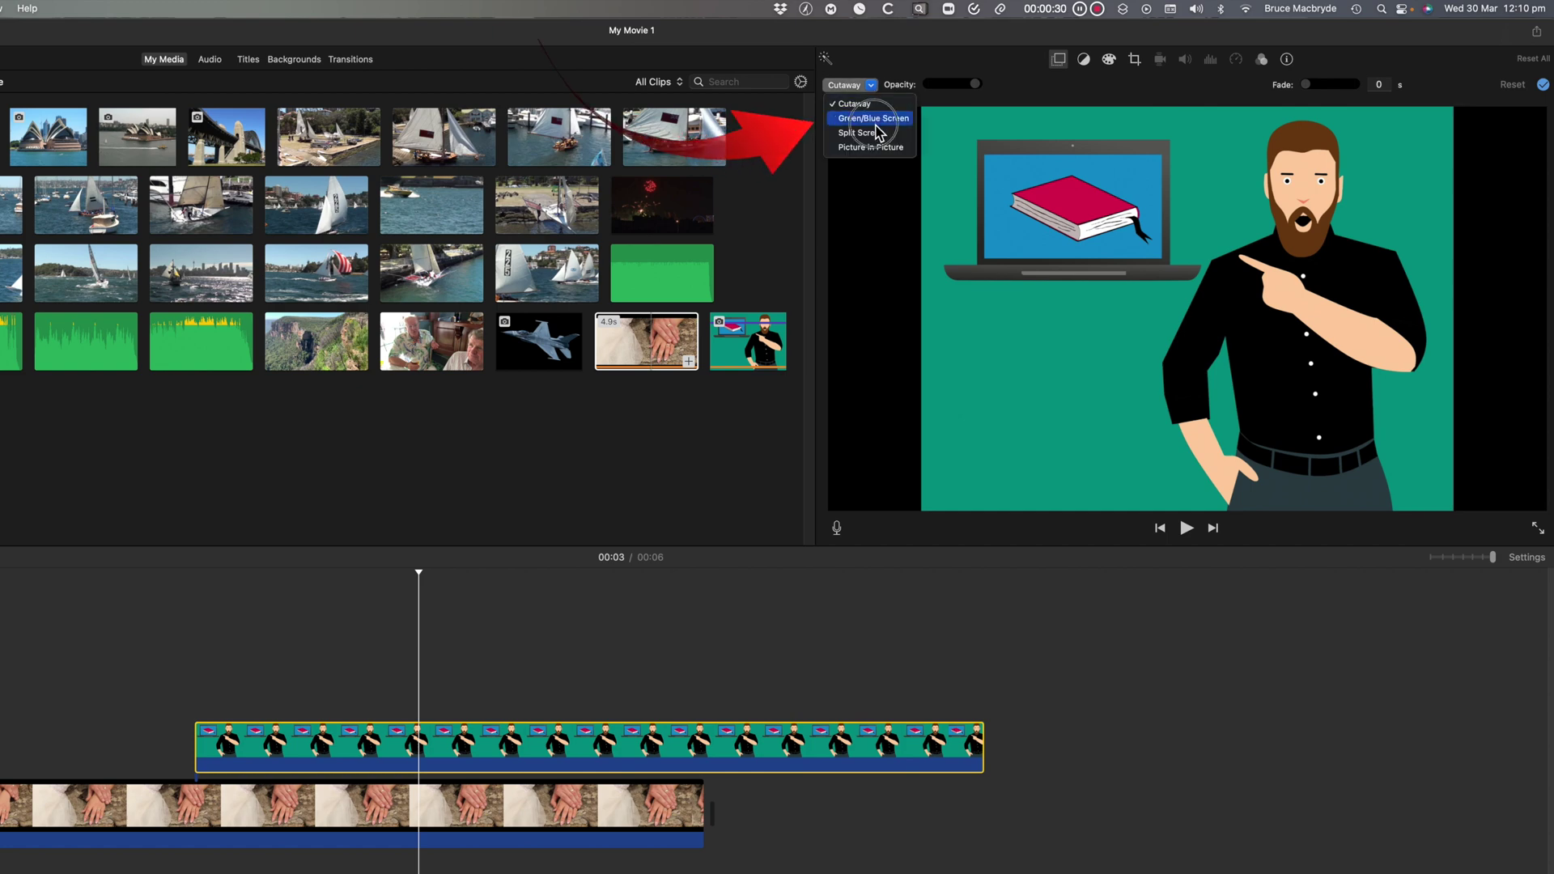
click(874, 120)
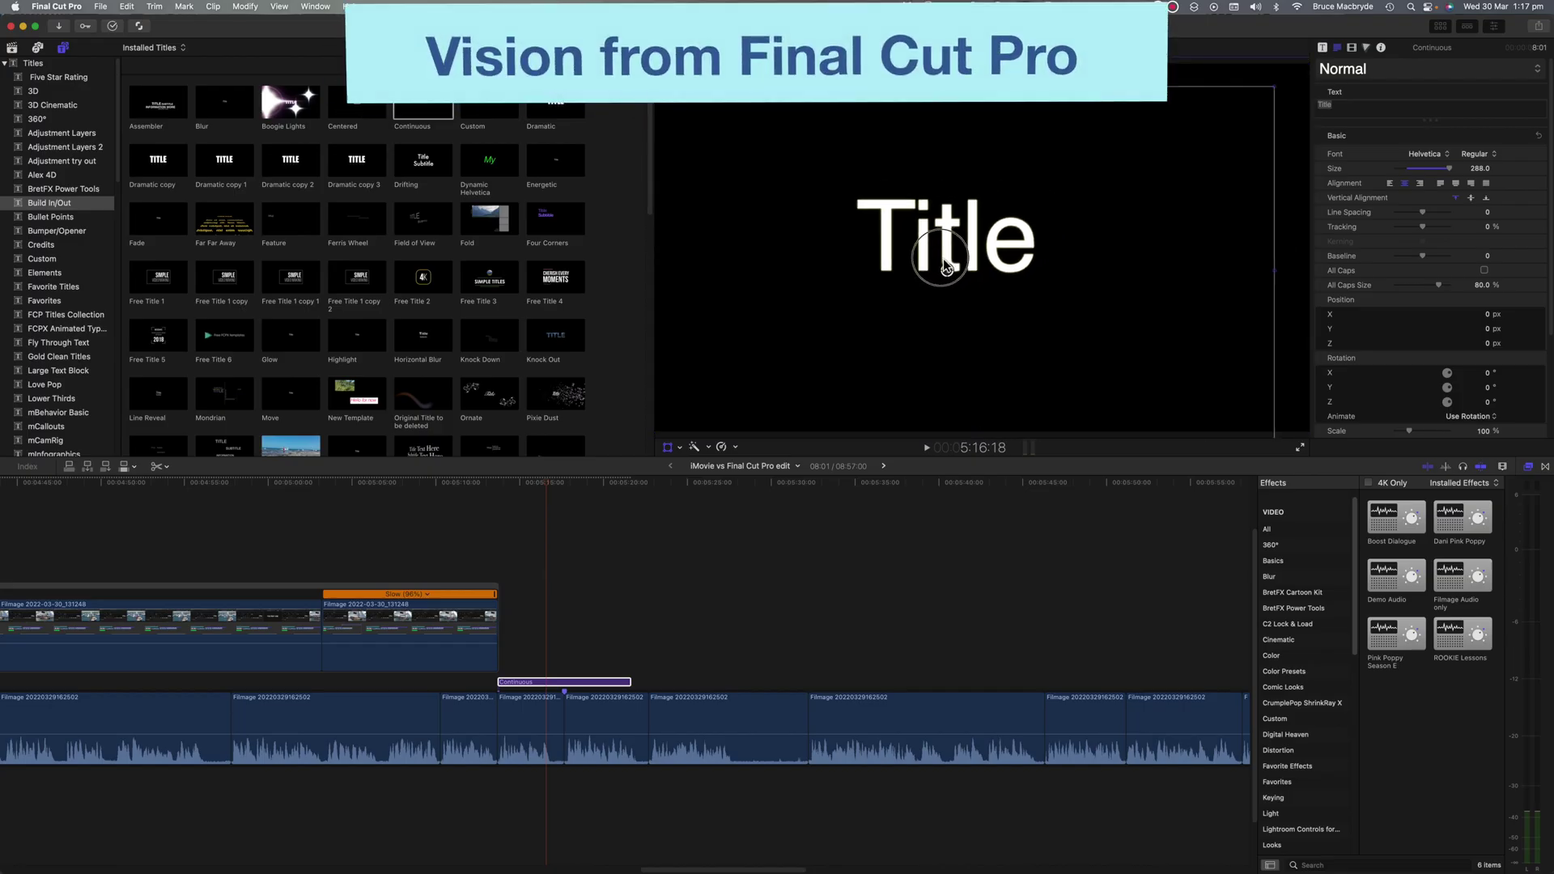
Step: Move the Title text down and left in the viewer, then raise the system volume
drag(929, 274, 1176, 159)
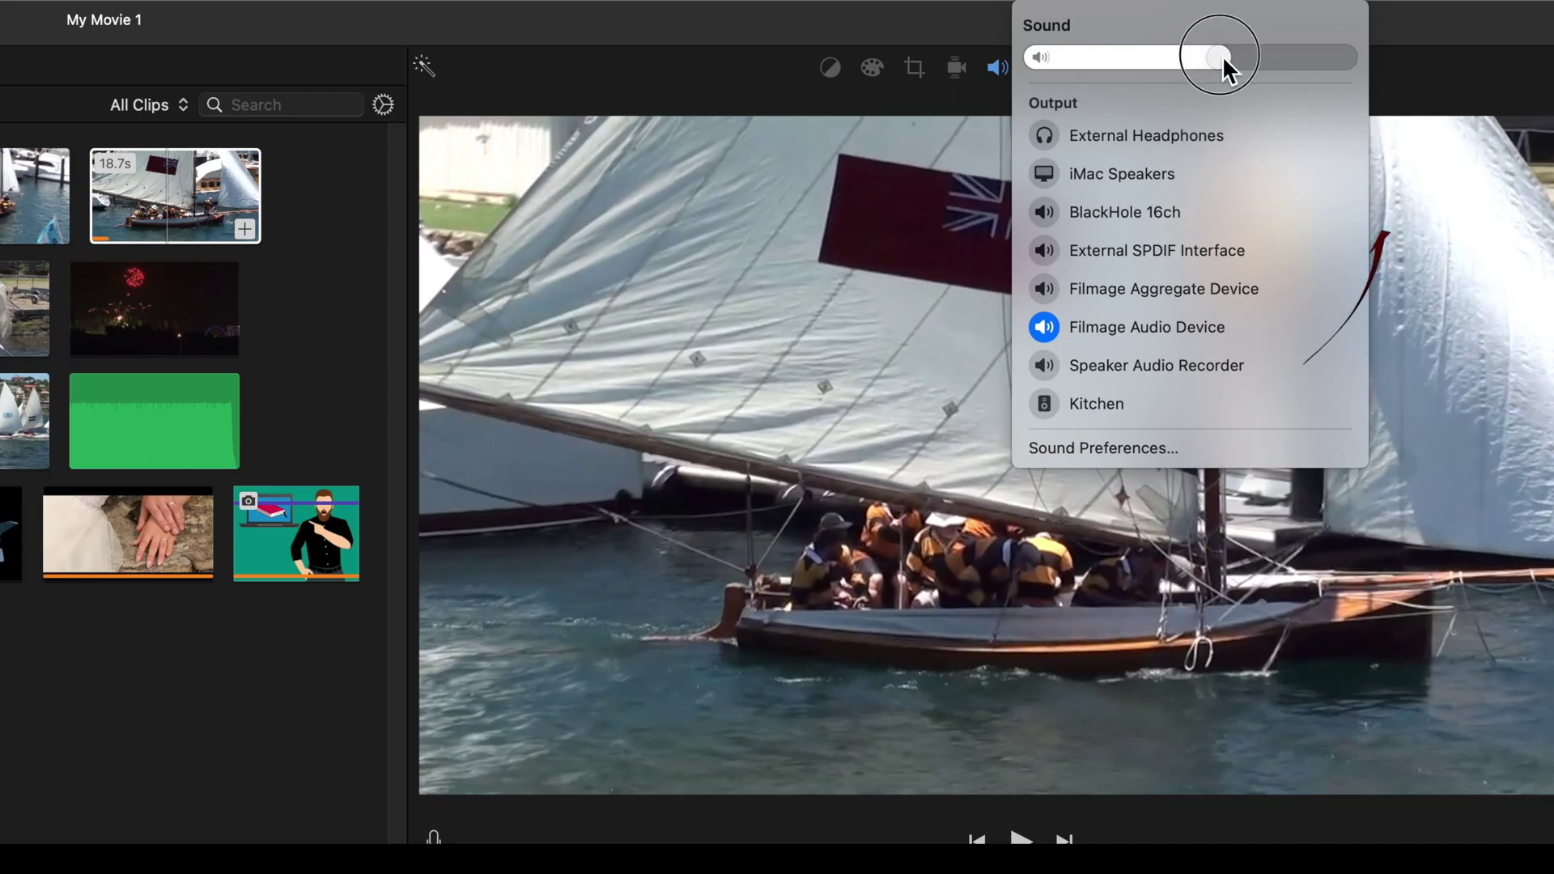
drag(1223, 55, 1271, 62)
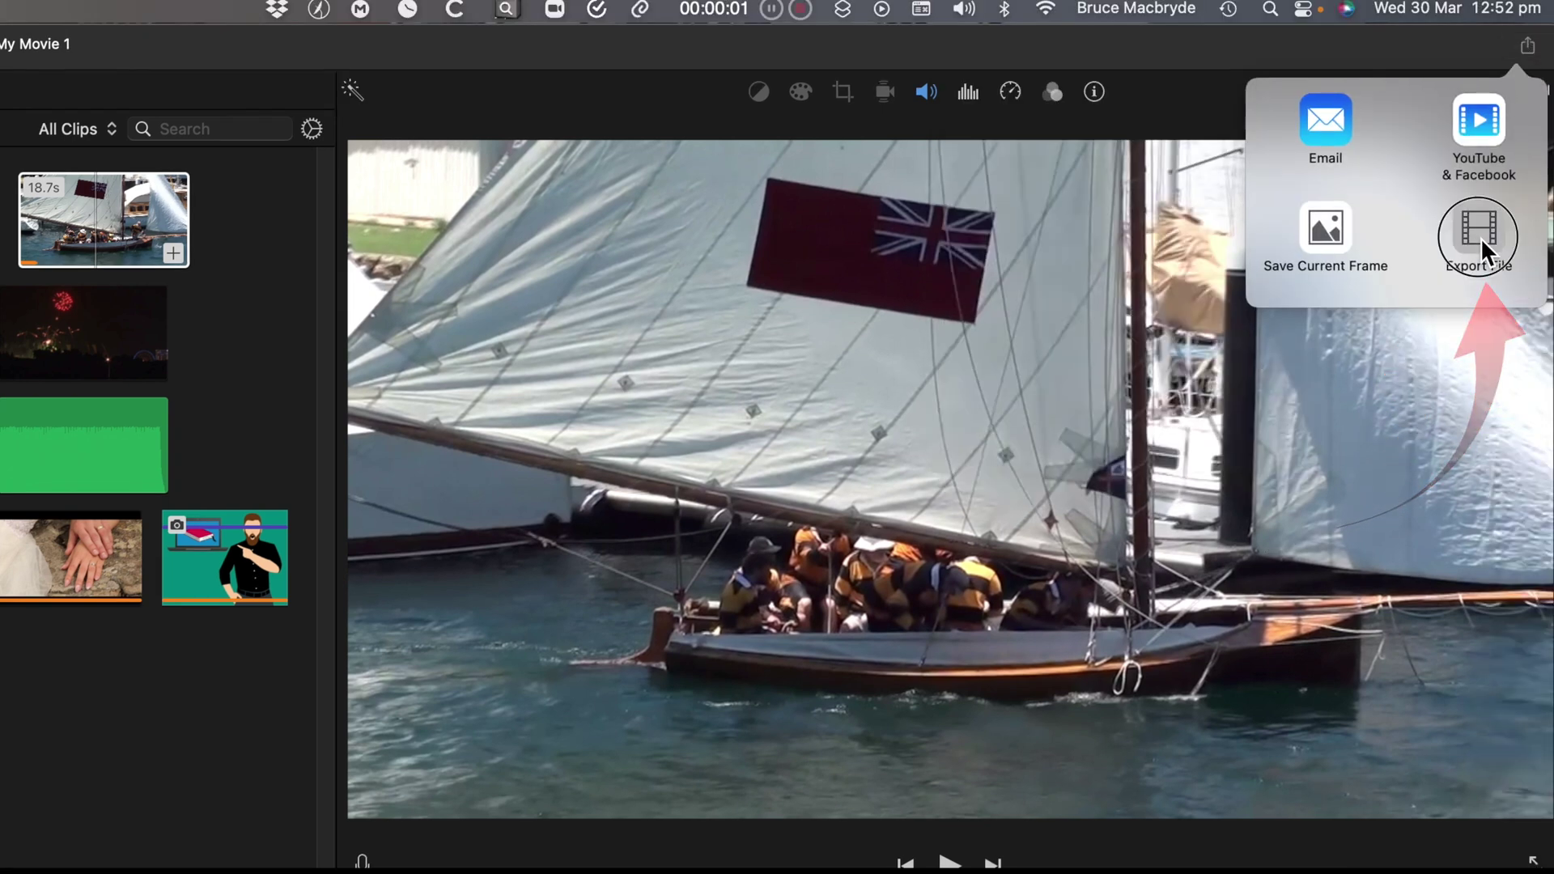
Step: Open My Movie 1's Export File settings, continue with Next, and raise the volume near maximum
click(1480, 236)
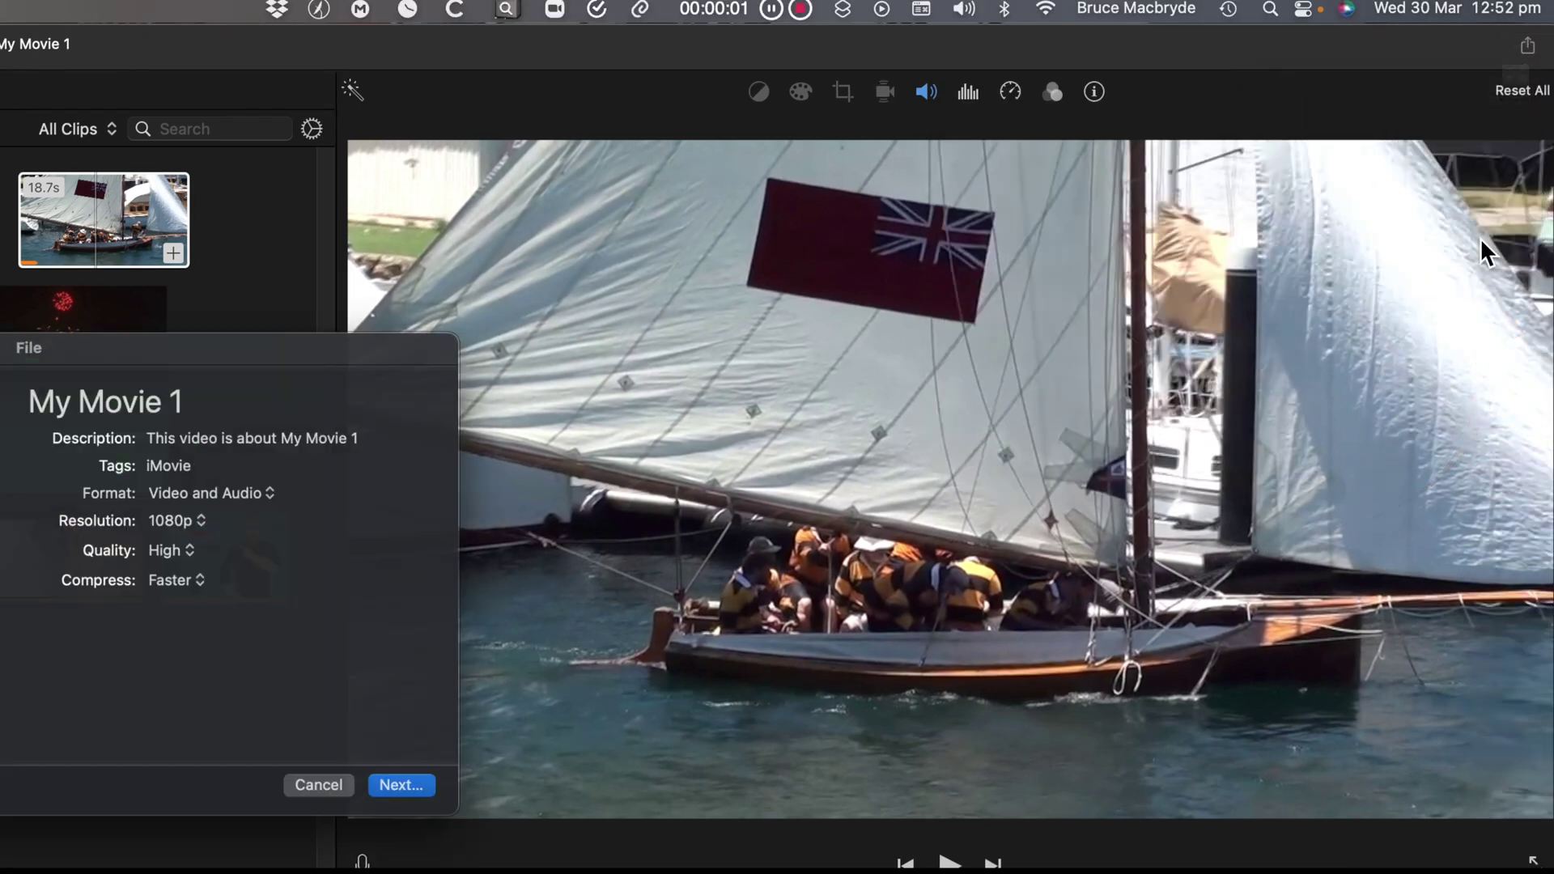
click(426, 795)
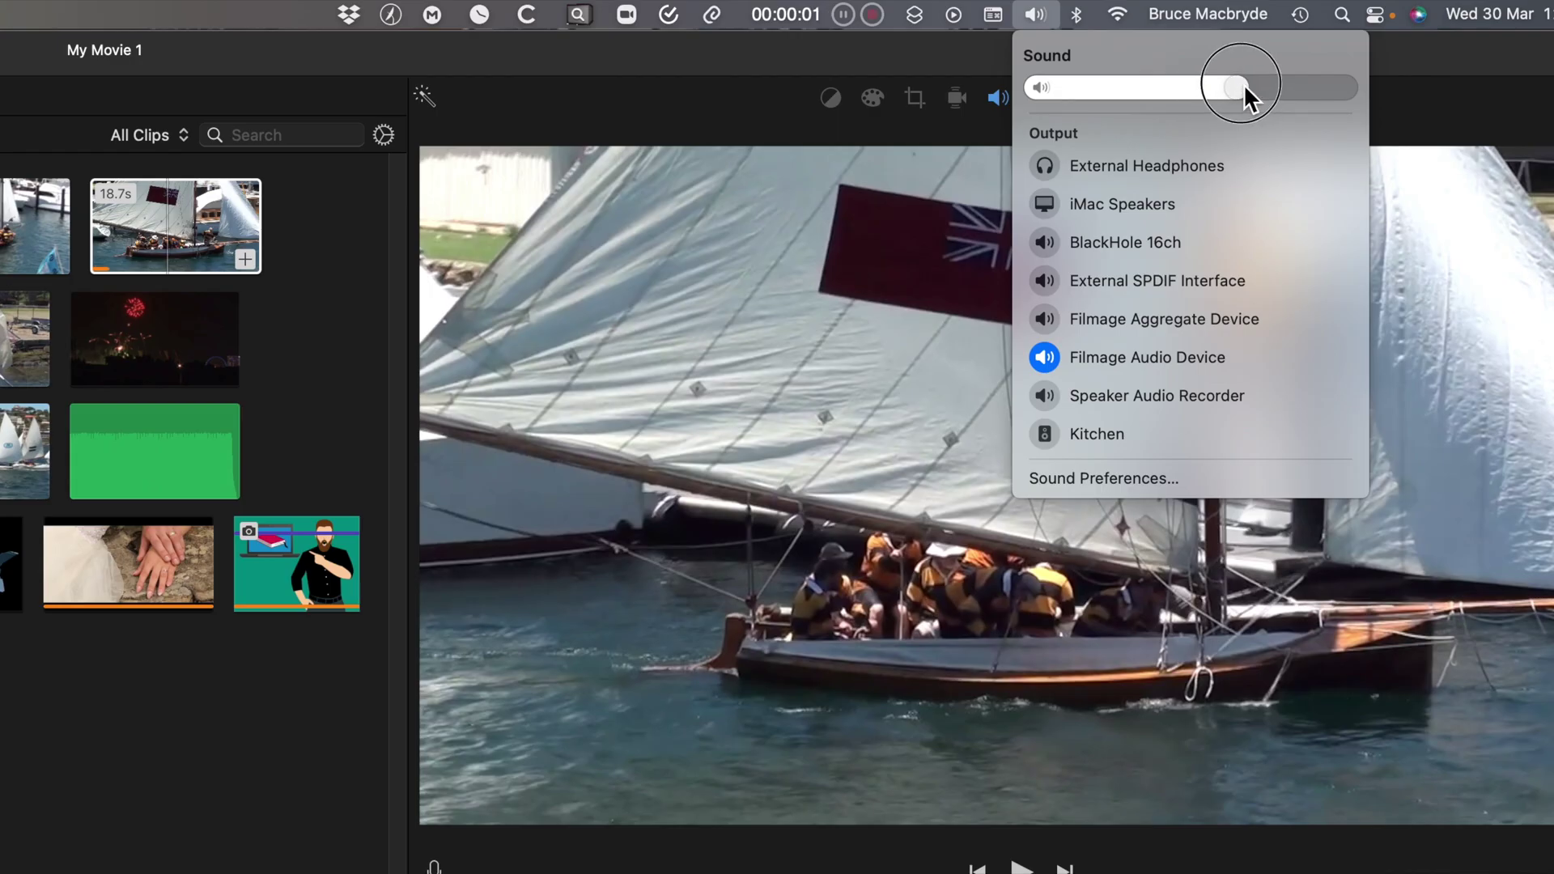
drag(1245, 95, 1337, 96)
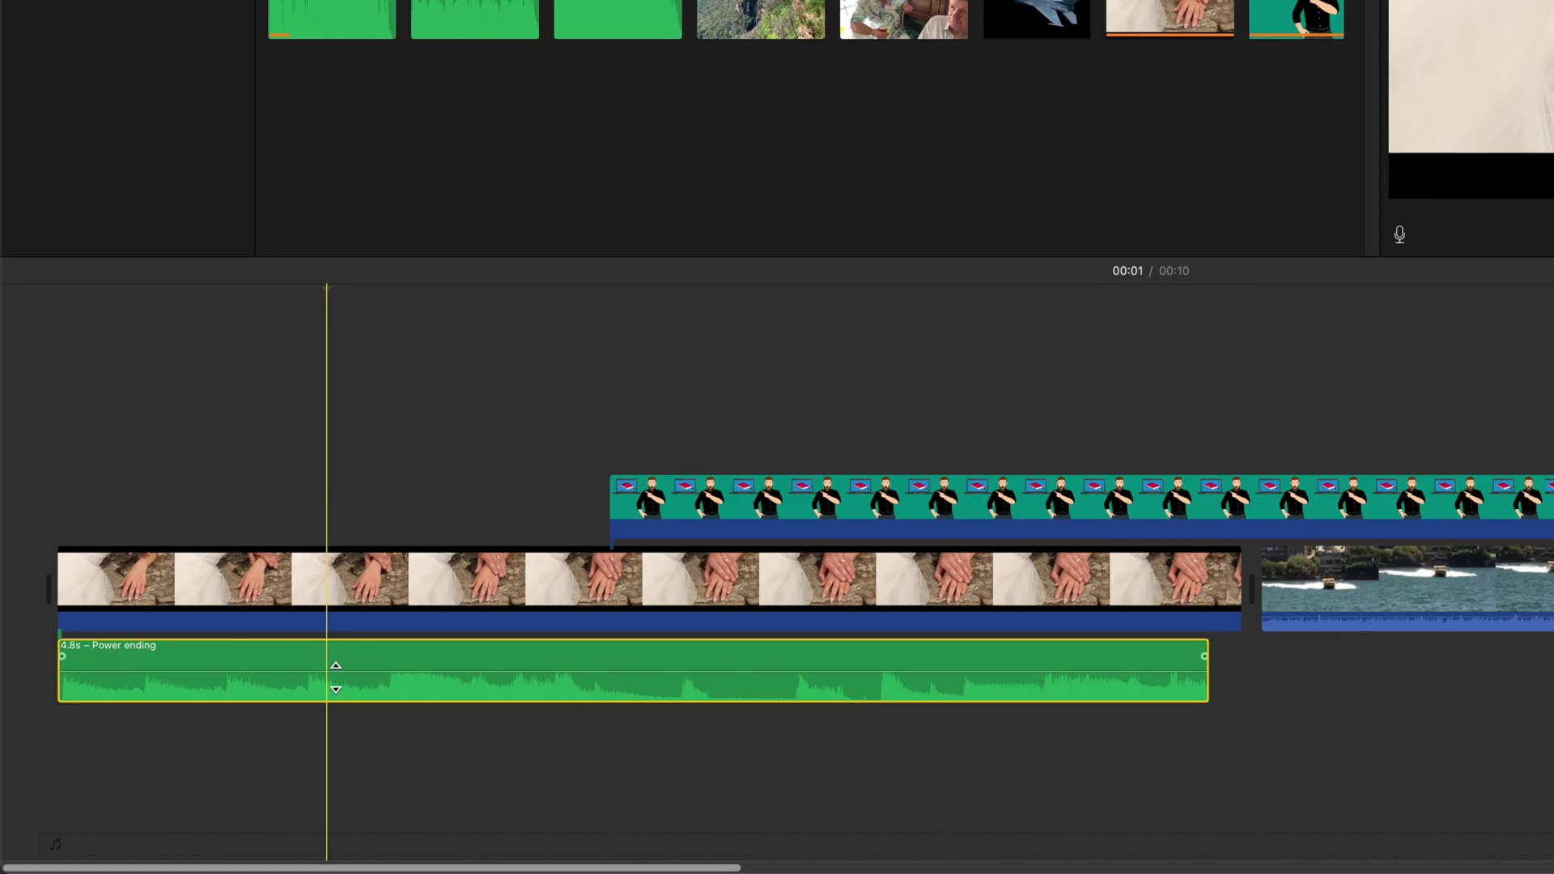
Step: Drag the Power ending clip's volume line to 400%, dipping to 89% before raising it again
drag(328, 659, 328, 670)
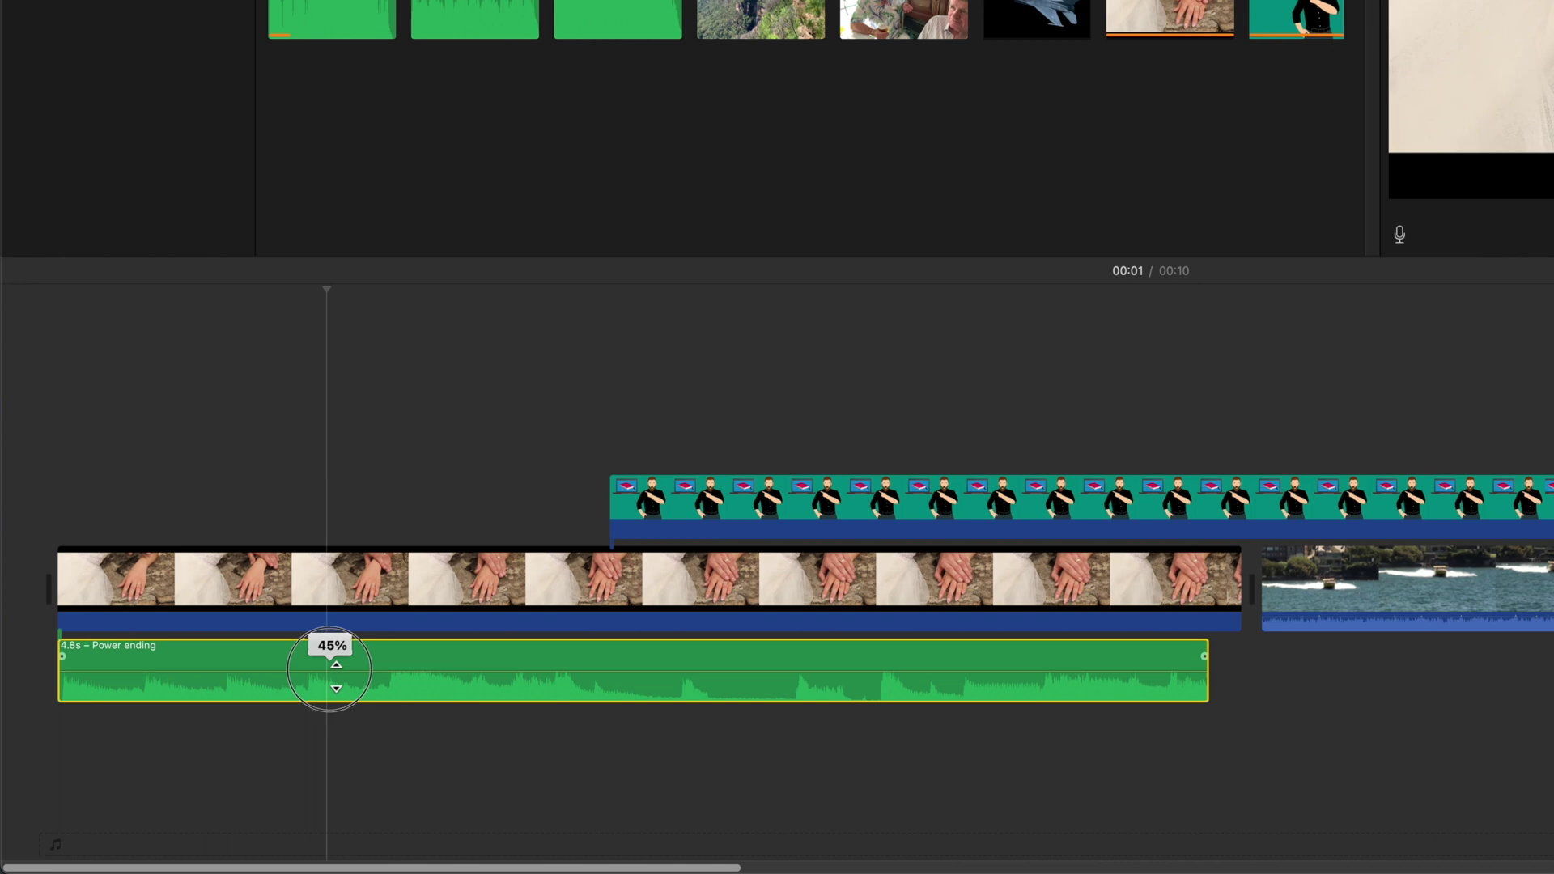
mouse_move(329, 671)
mouse_down()
mouse_move(329, 652)
mouse_move(327, 671)
mouse_up()
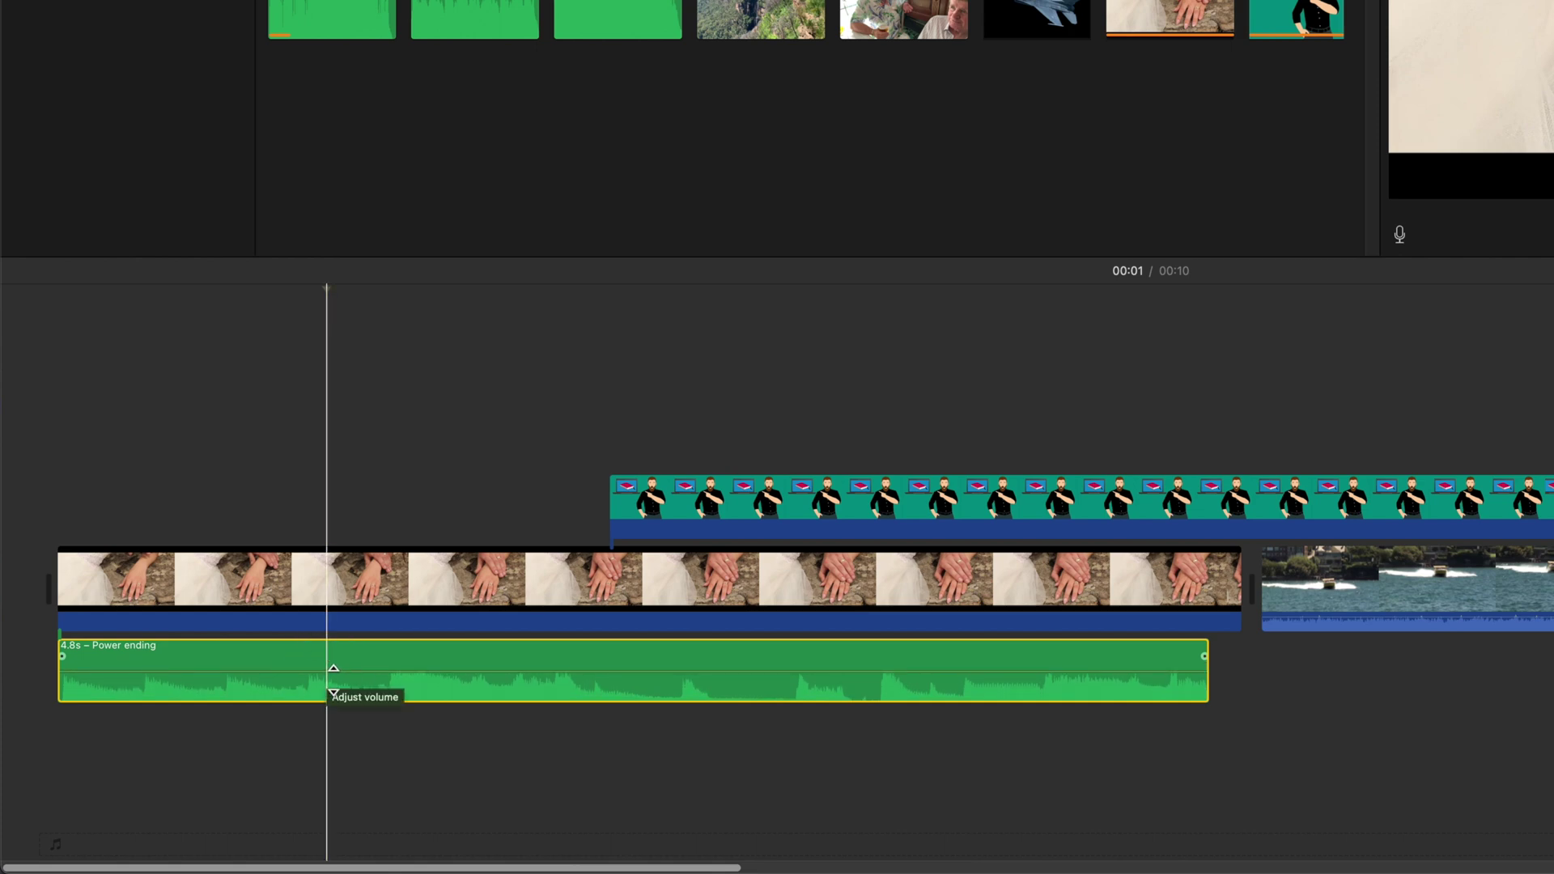
drag(351, 671, 350, 664)
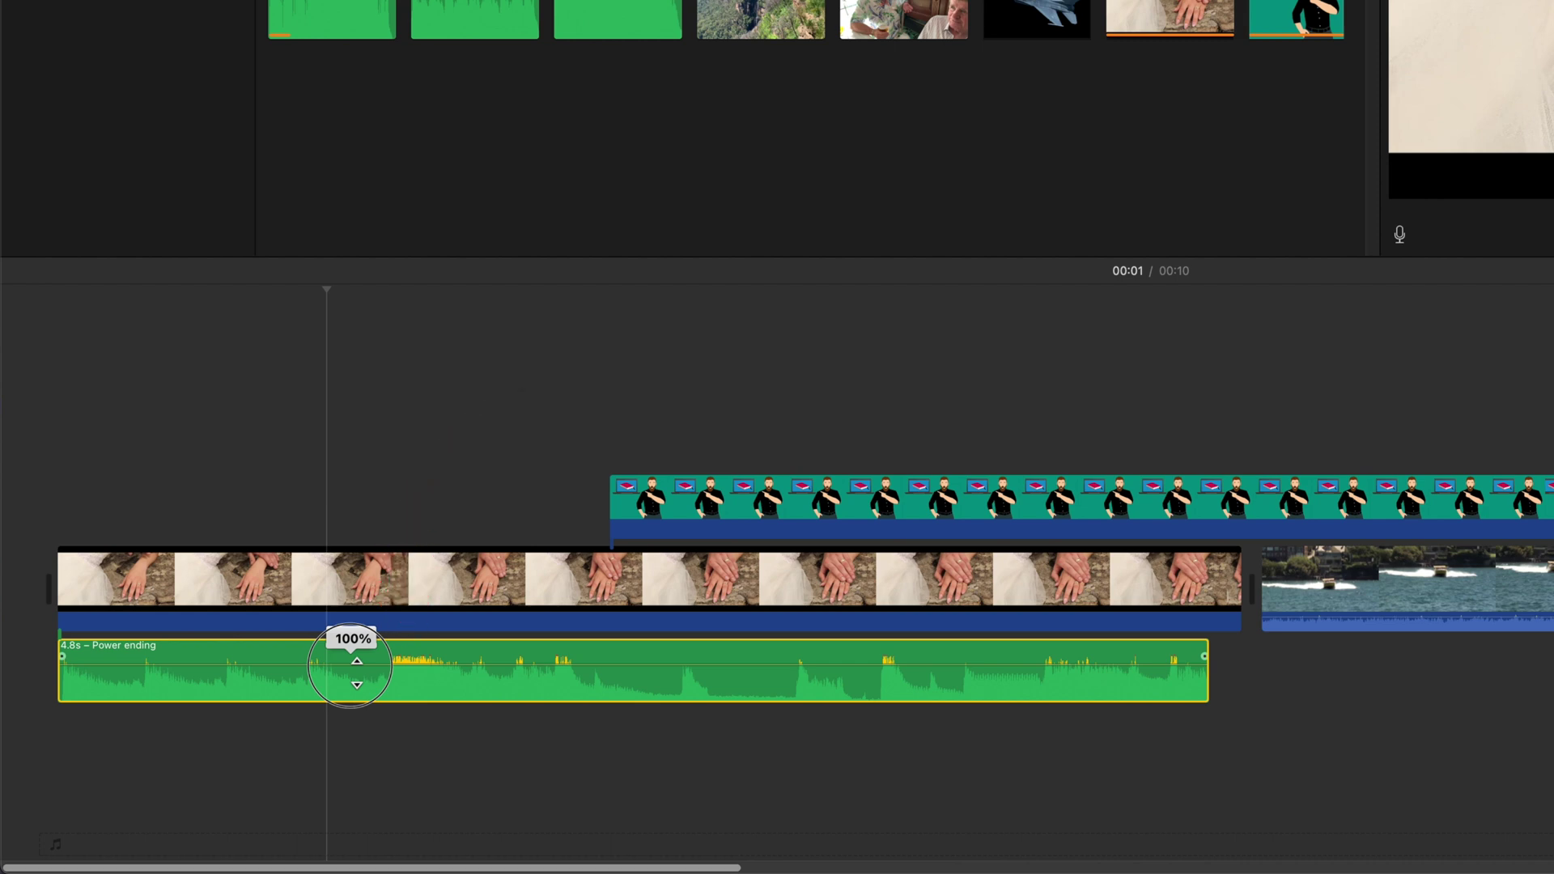
drag(350, 665, 349, 662)
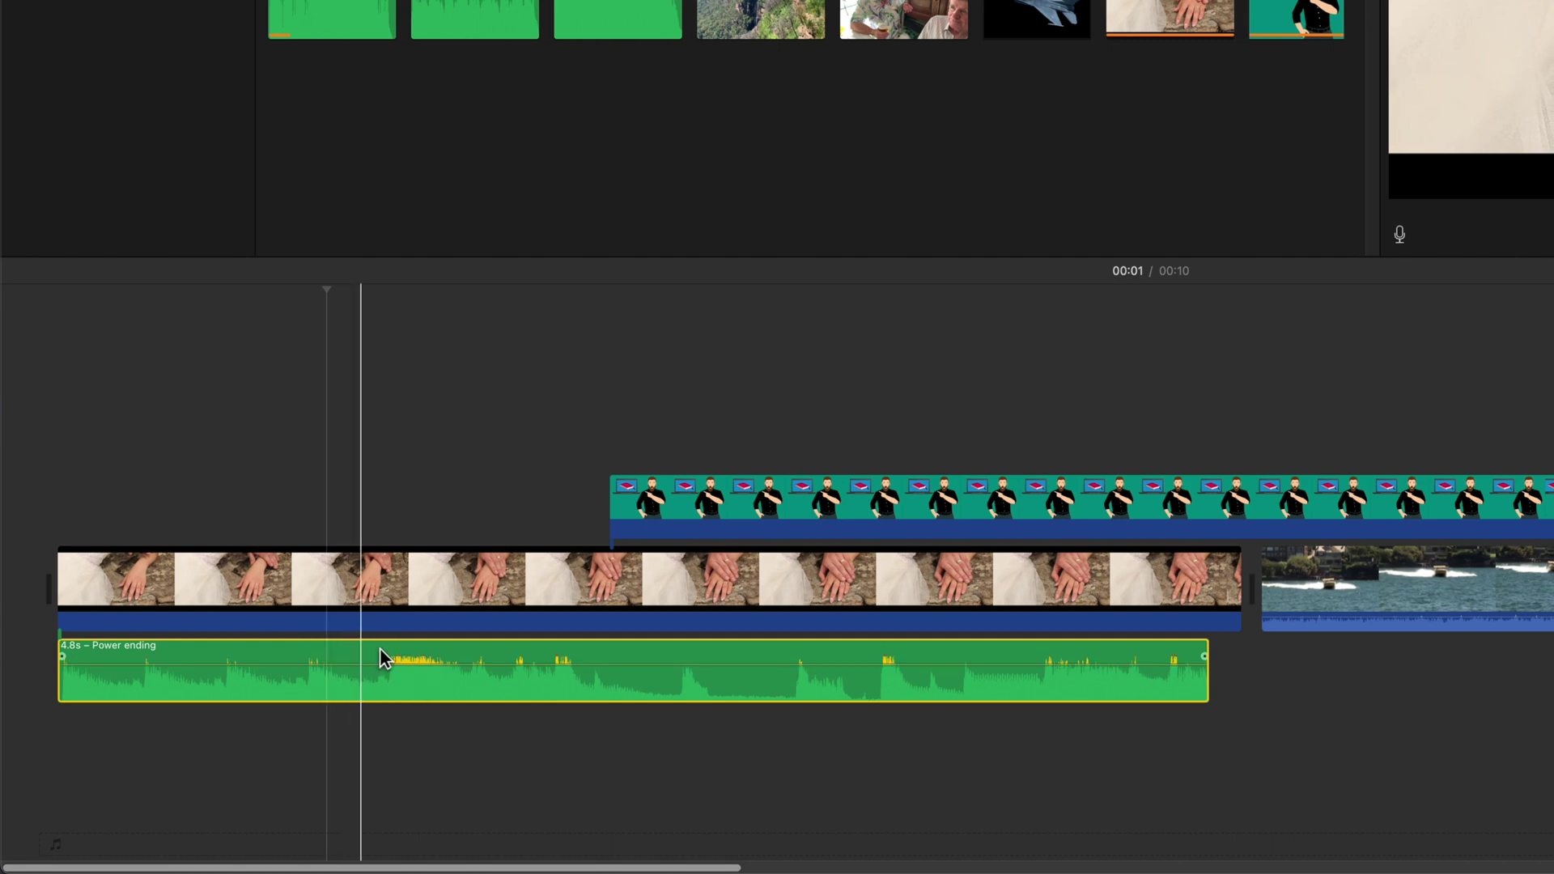
Step: Set the sailboat clip's volume to 178%, then mark a range on the speedboat clip
key(super+shift+a)
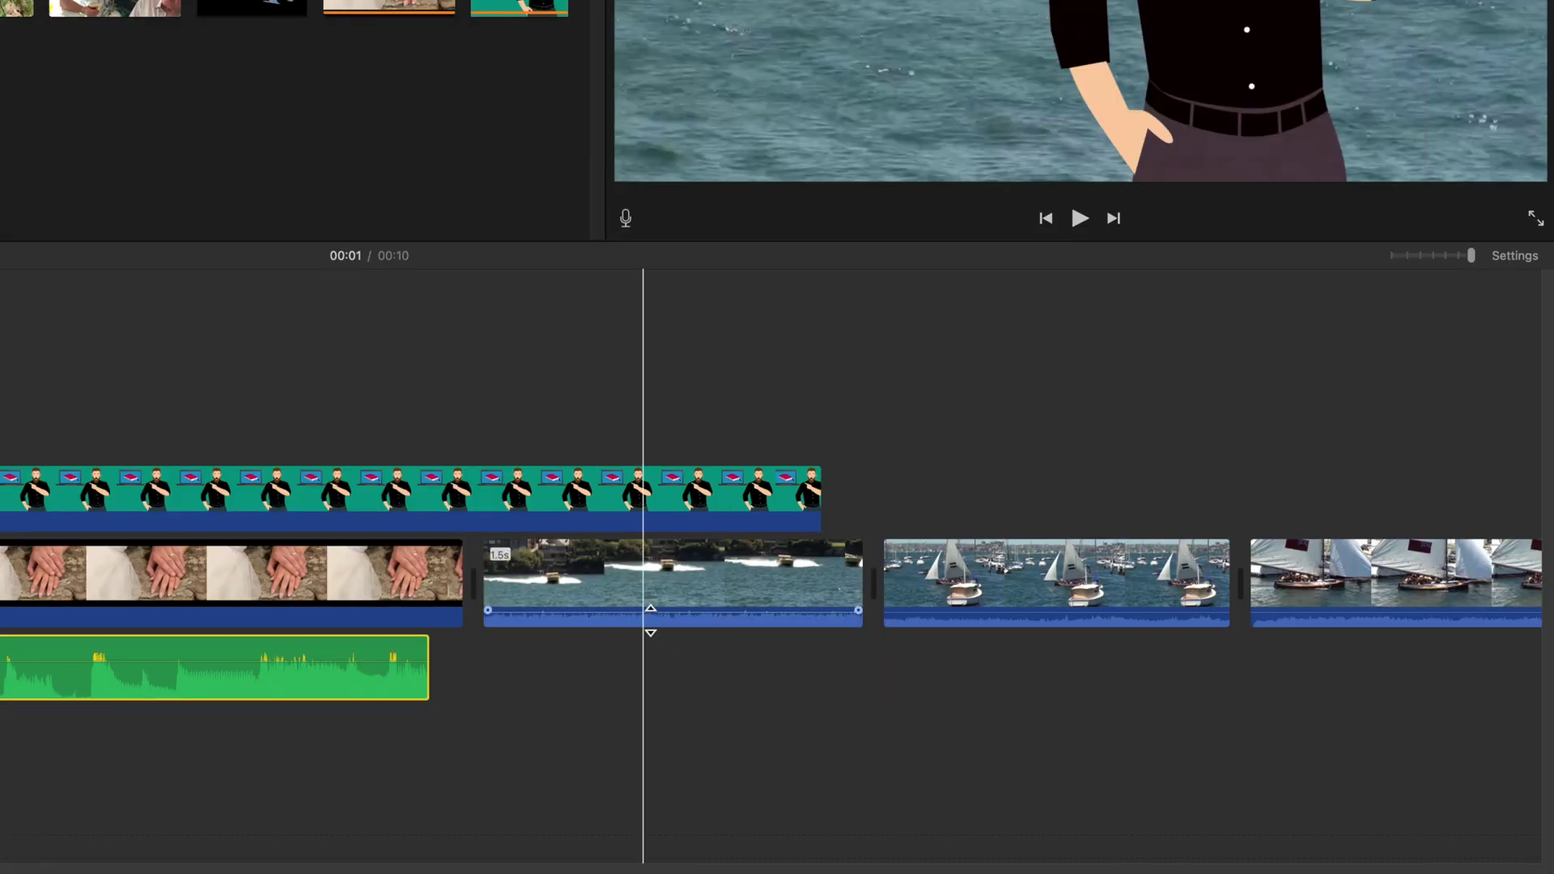
mouse_move(648, 613)
mouse_down()
mouse_move(645, 628)
mouse_move(643, 613)
mouse_up()
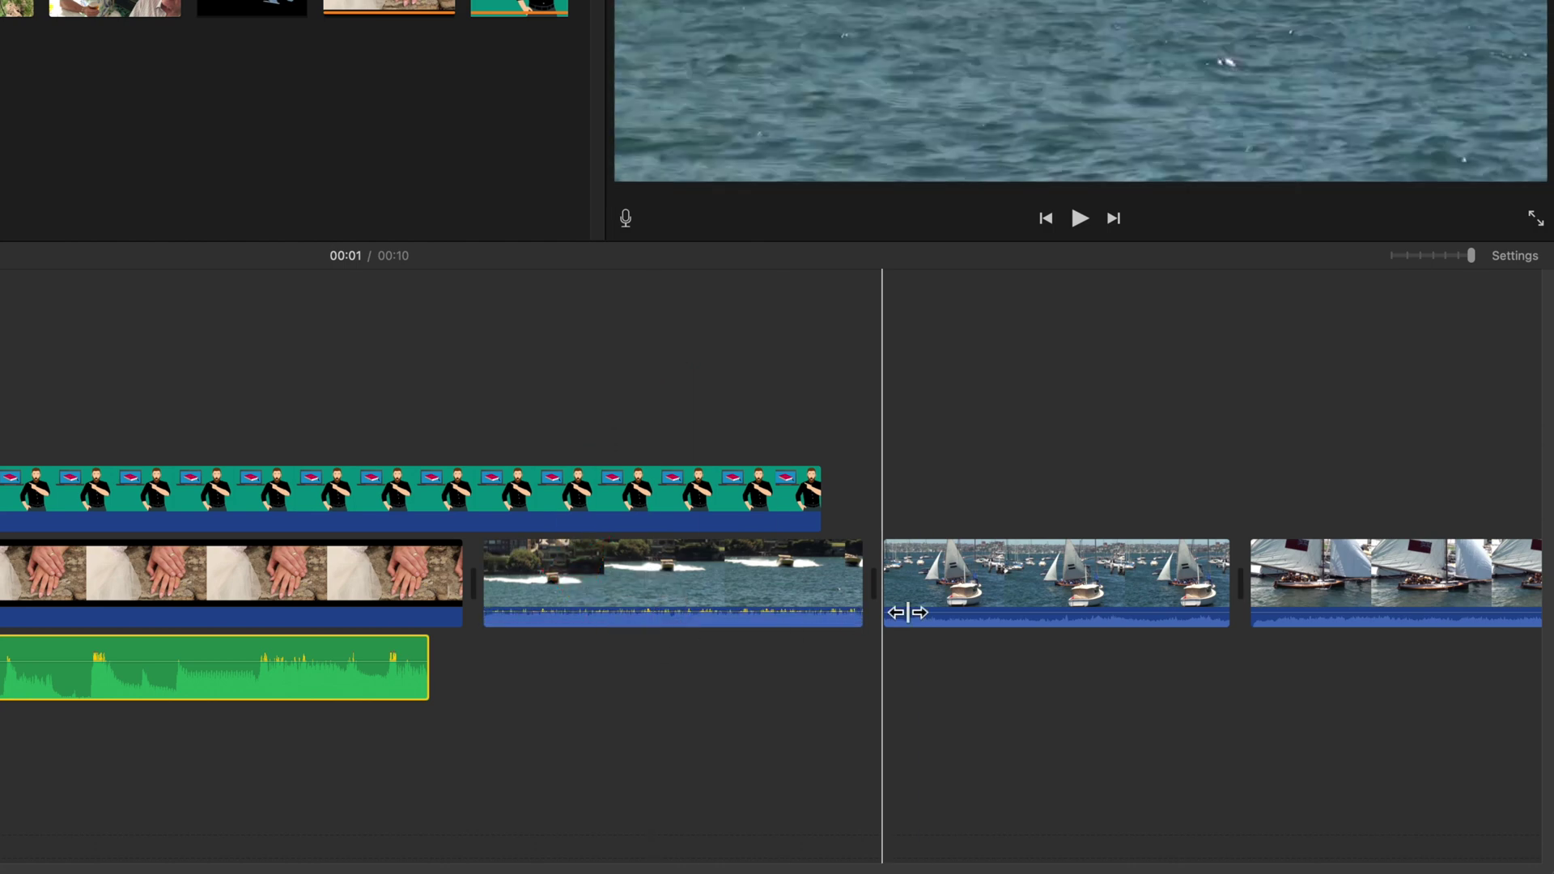
drag(995, 619, 994, 617)
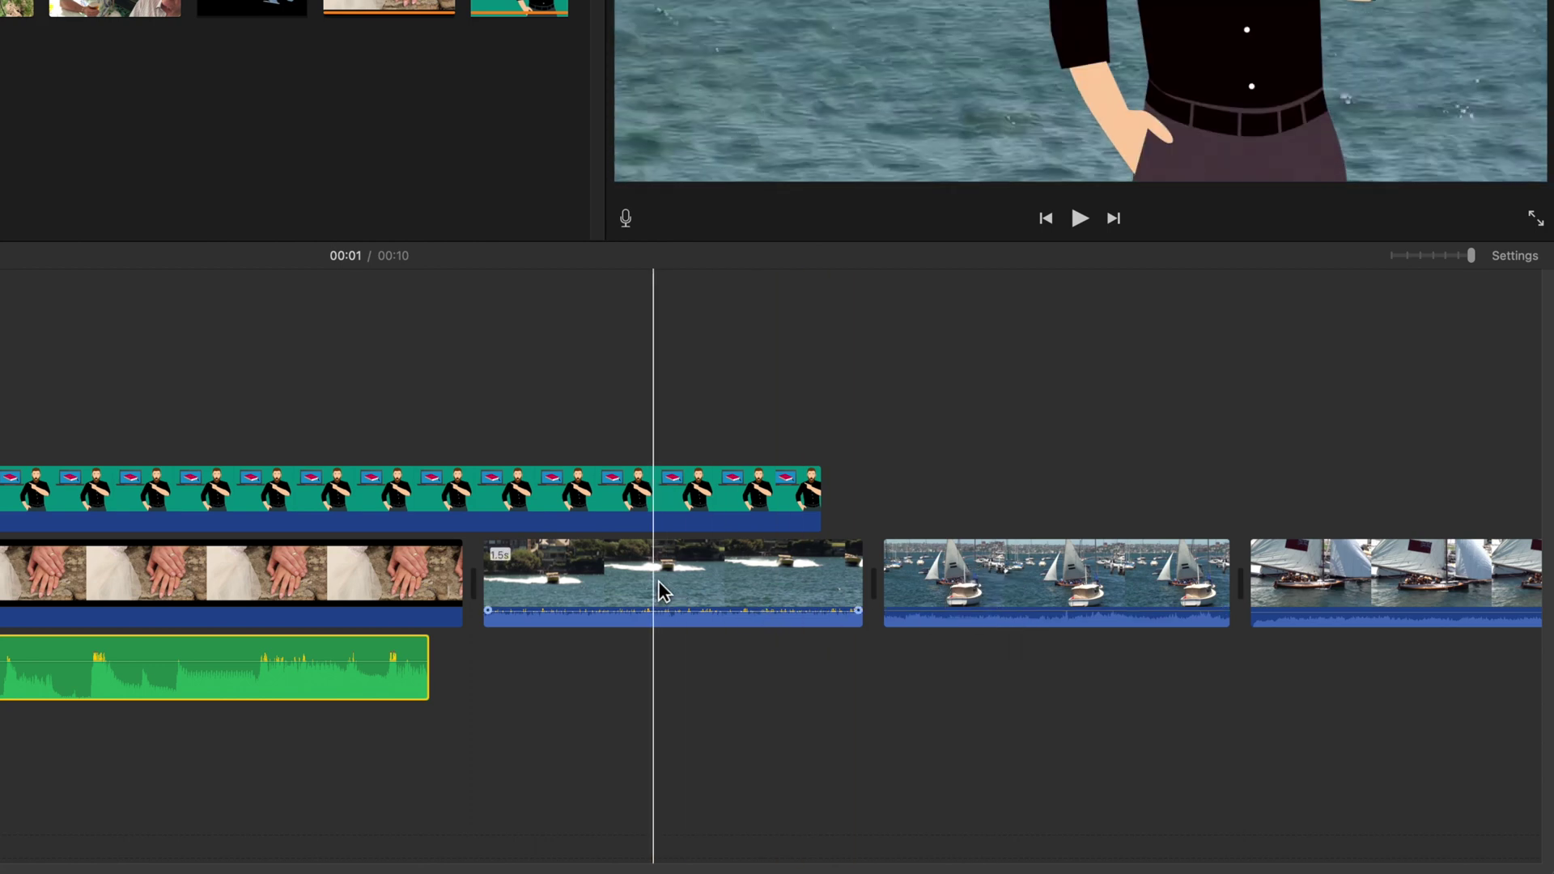
drag(639, 582, 679, 627)
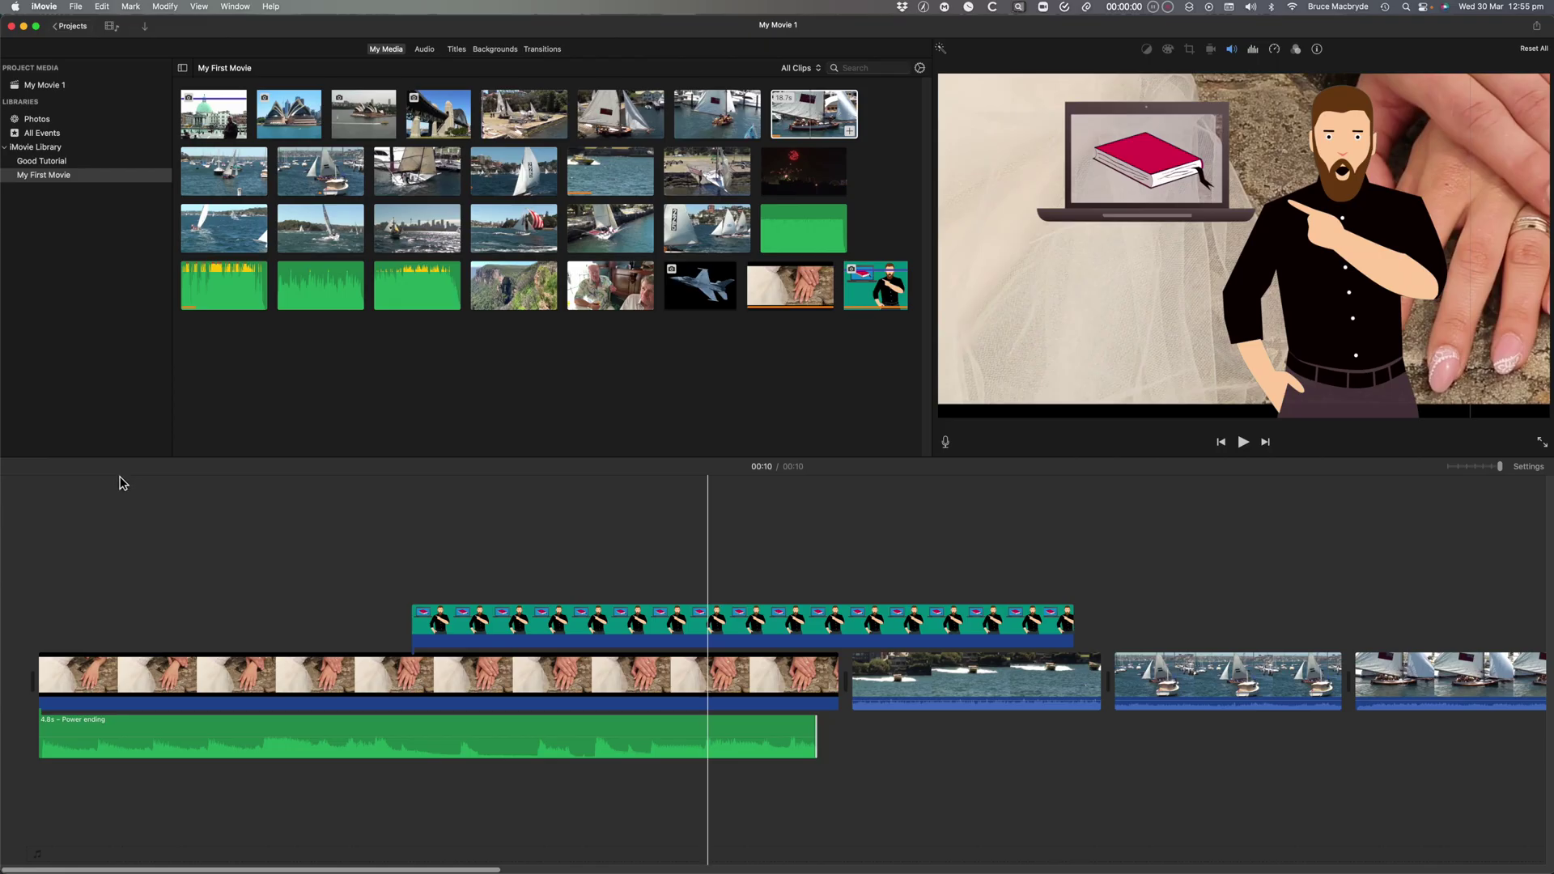
click(120, 479)
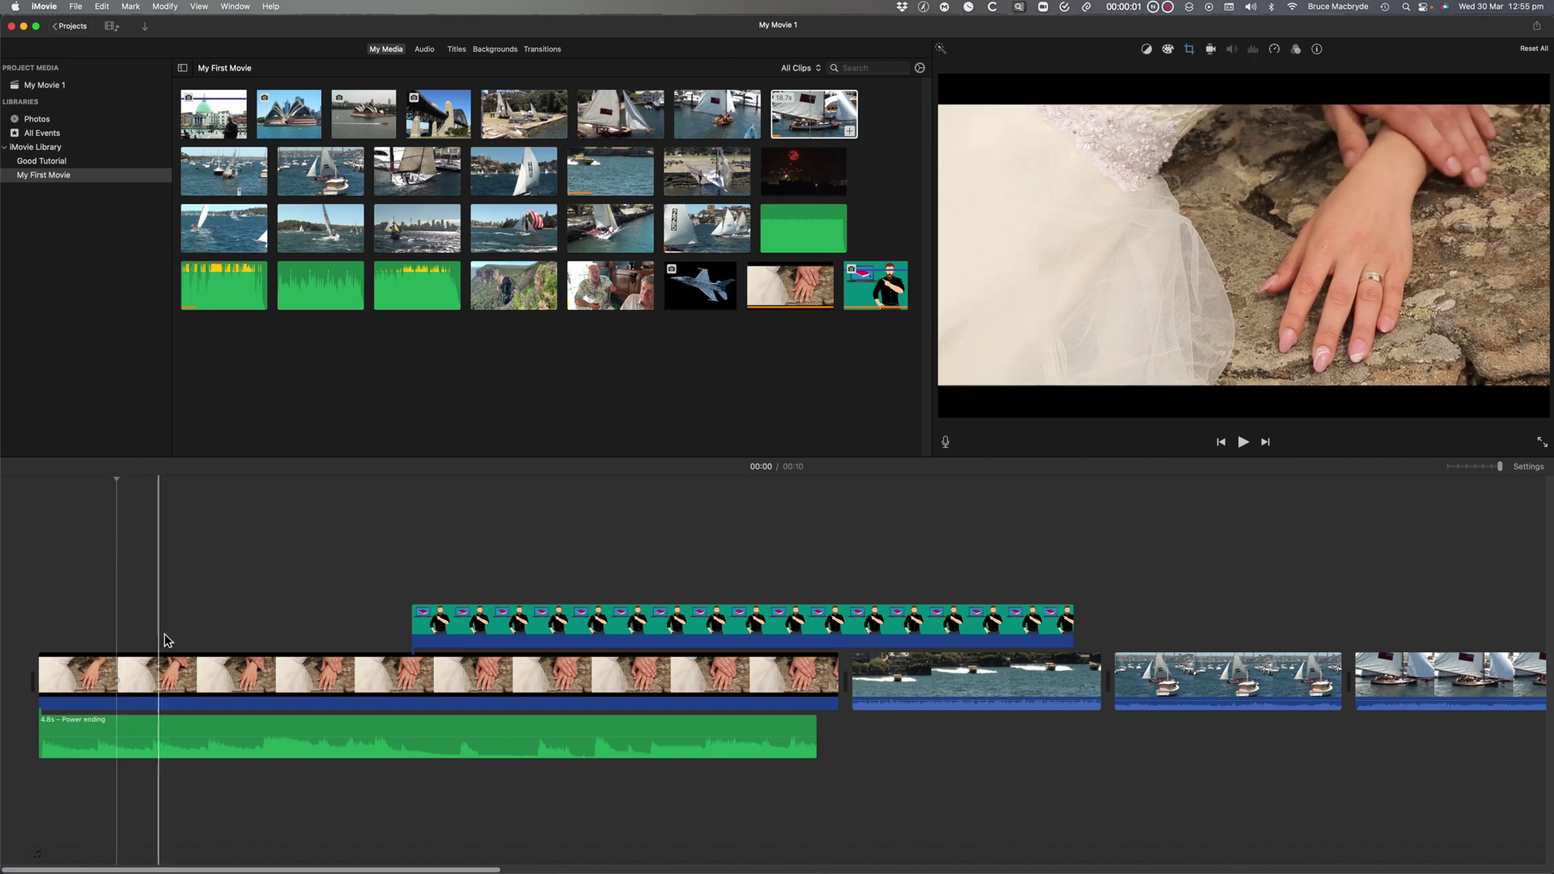
Step: Move the playhead to 00:07 and select the existing TITLE TEXT HERE title text
click(223, 734)
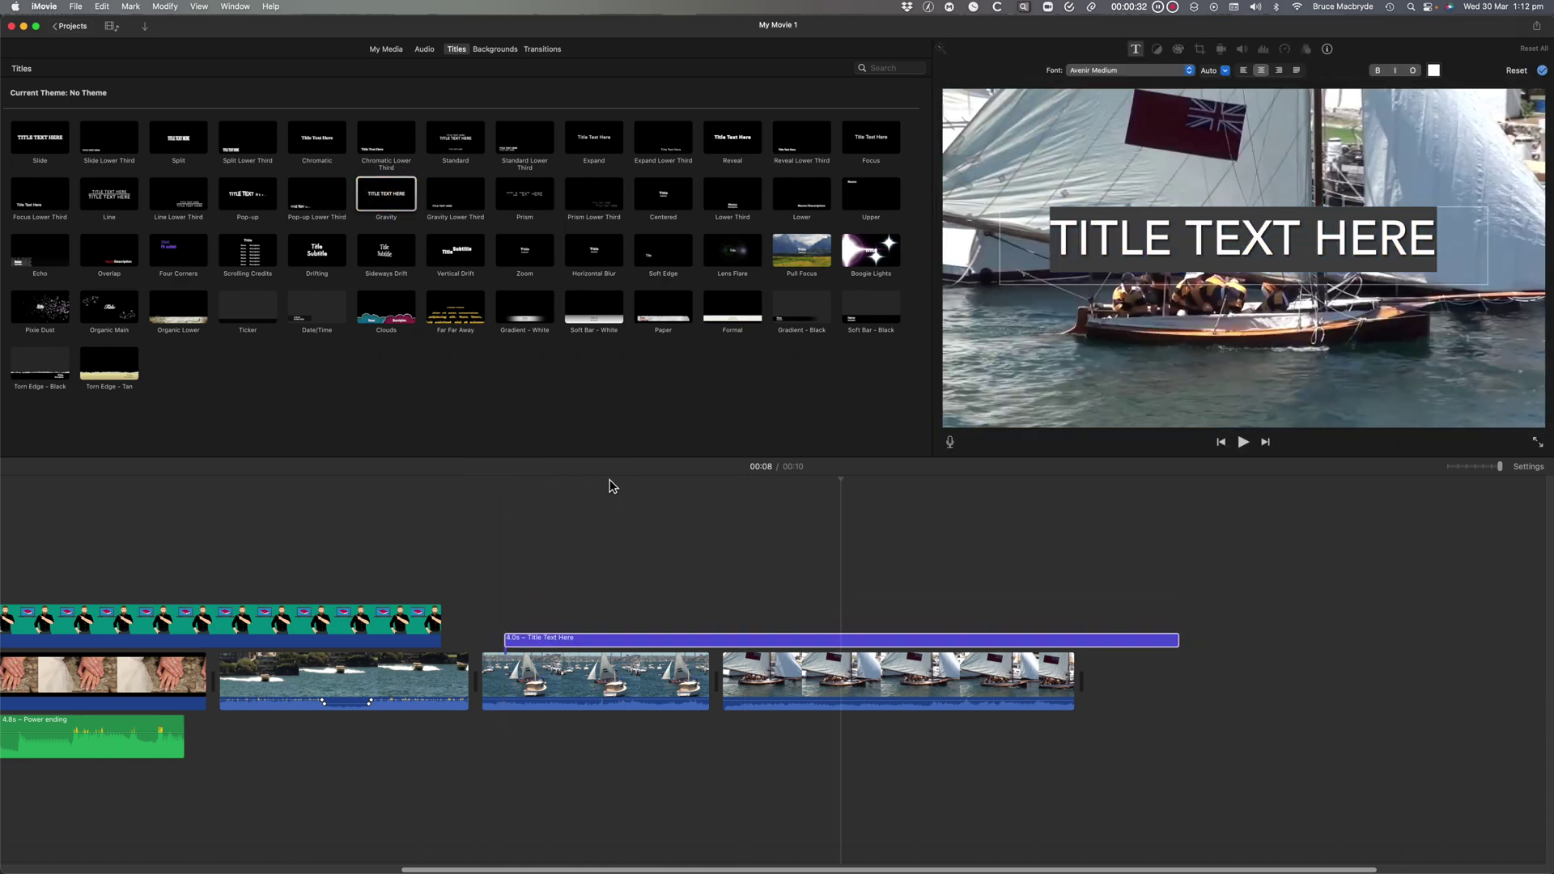
click(608, 481)
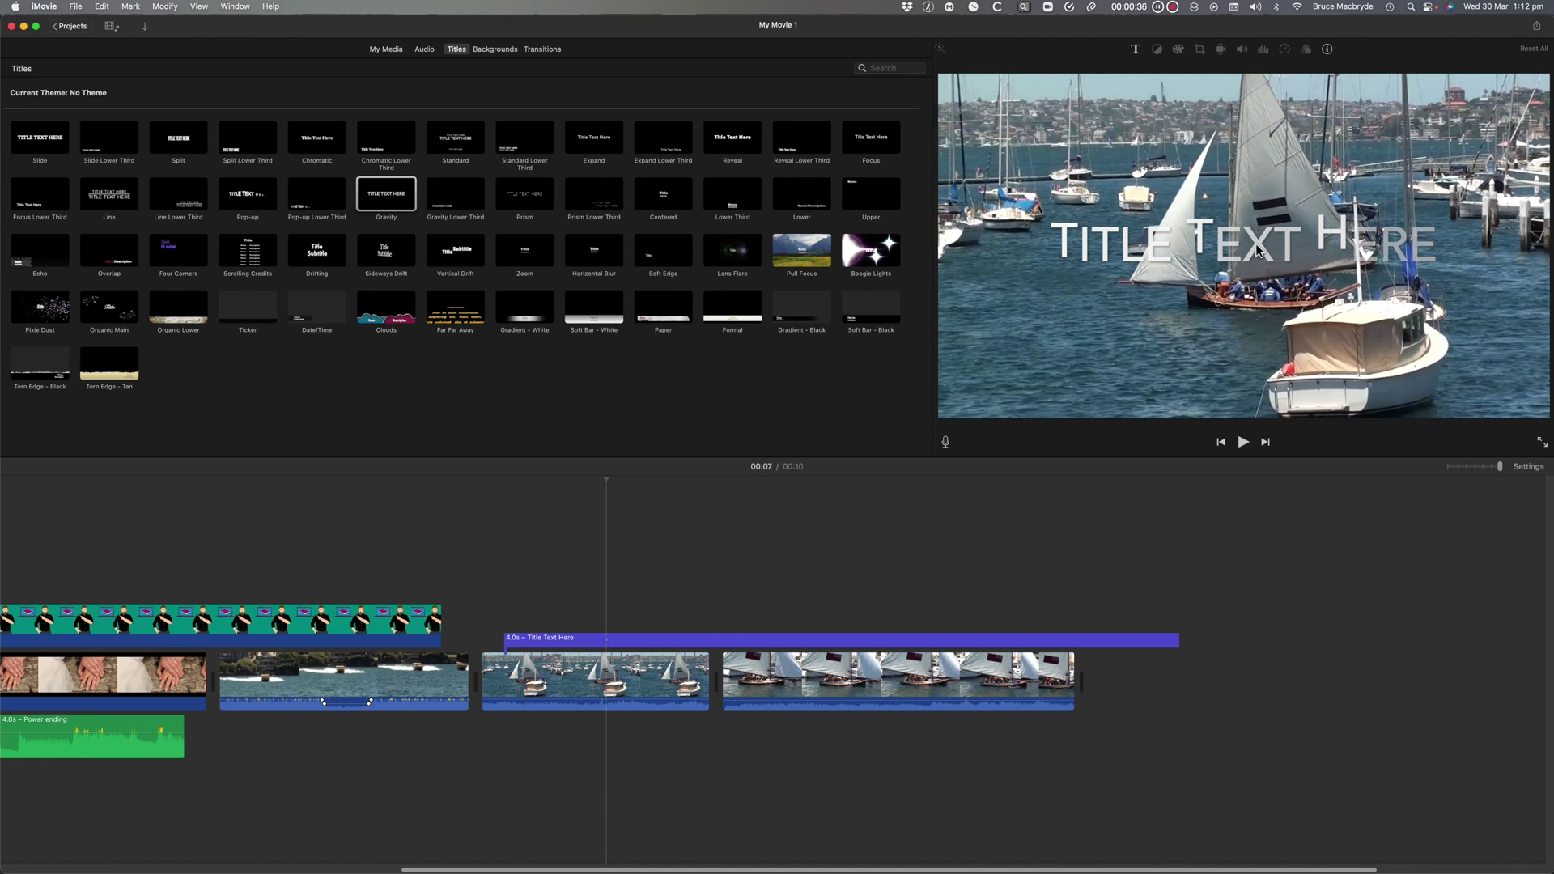
click(1101, 255)
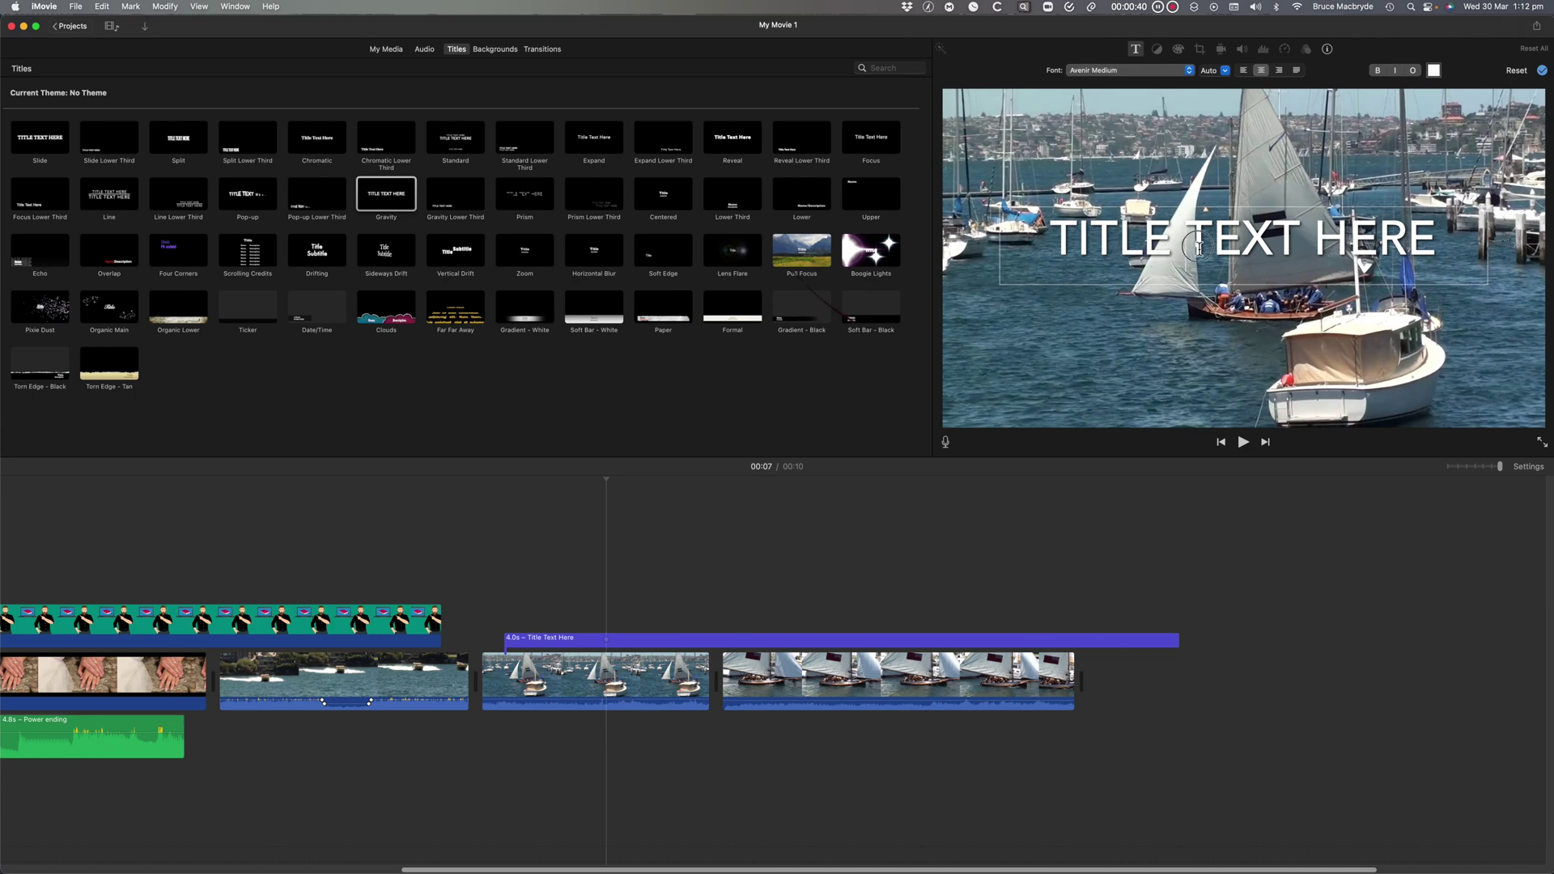
triple_click(1199, 247)
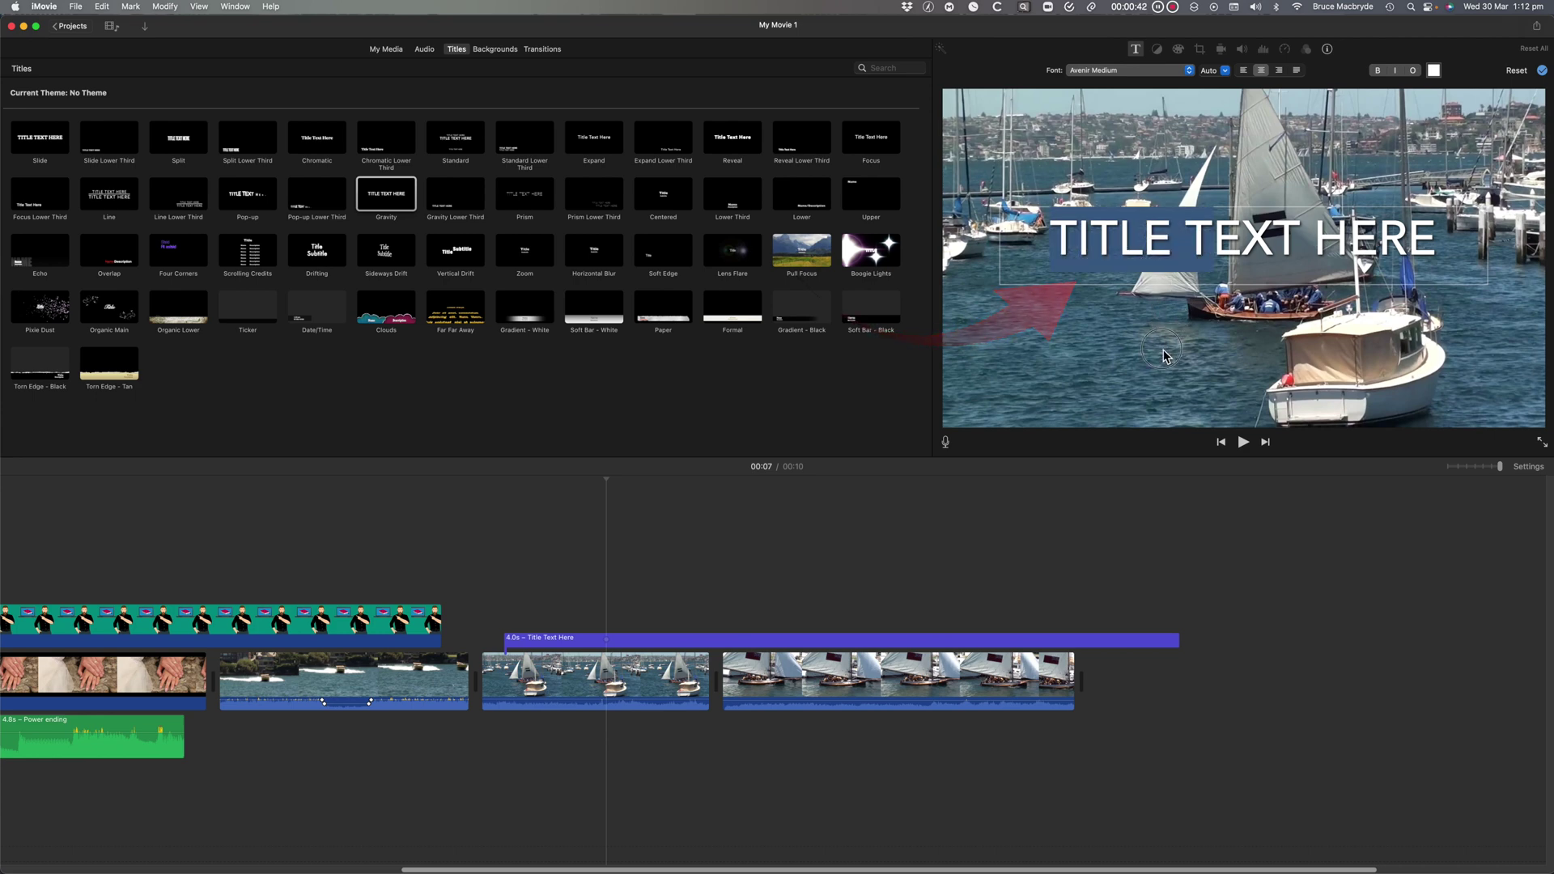
Step: Add Prism and Standard titles above the last sailboat clip
click(534, 200)
drag(534, 204, 718, 531)
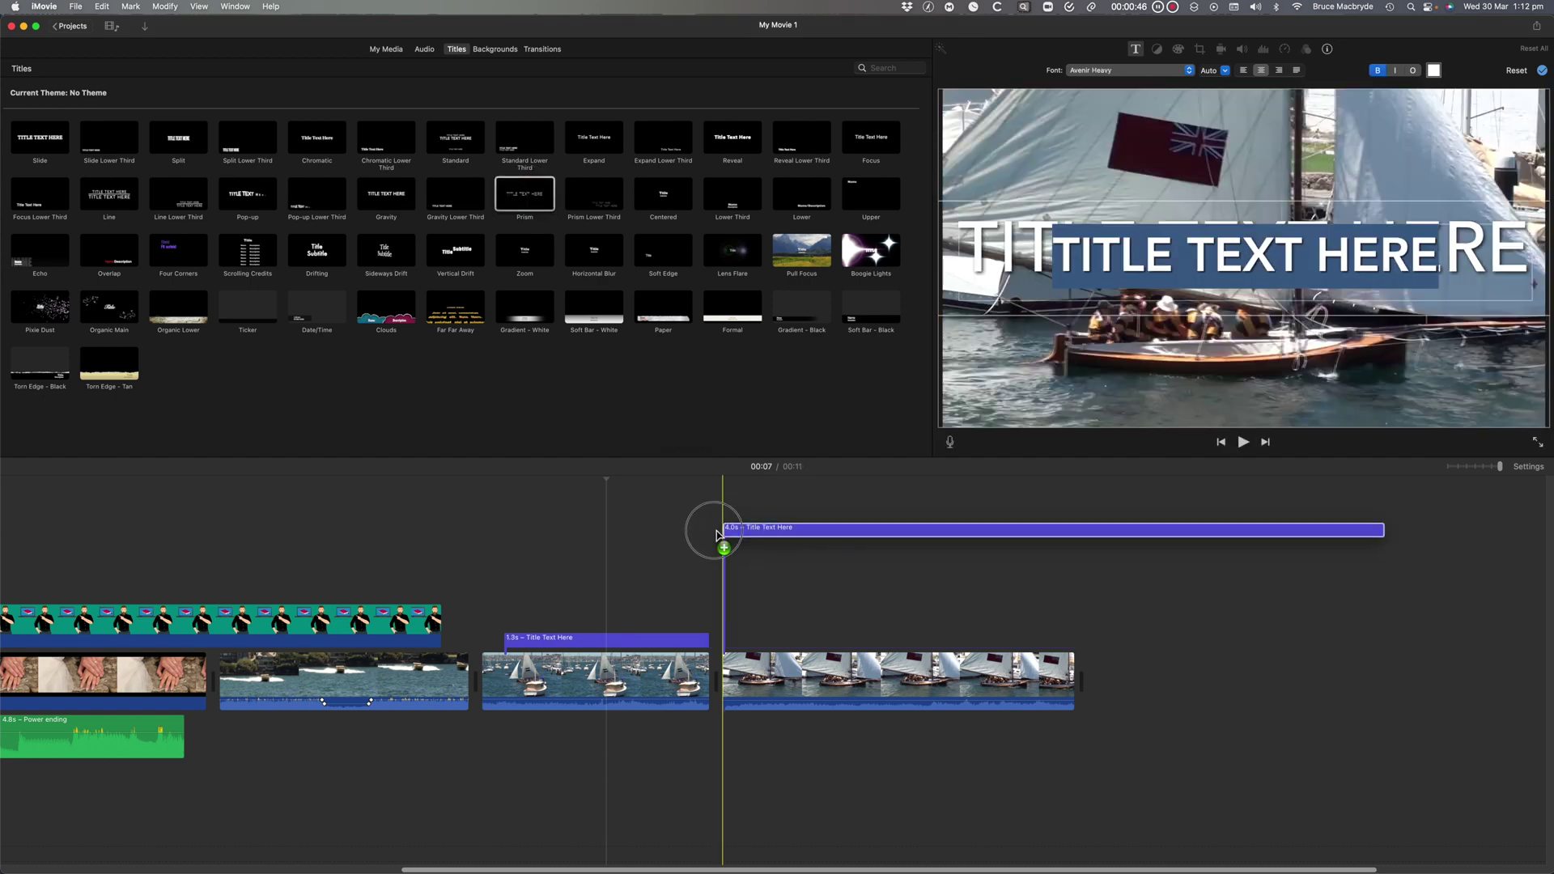
click(458, 147)
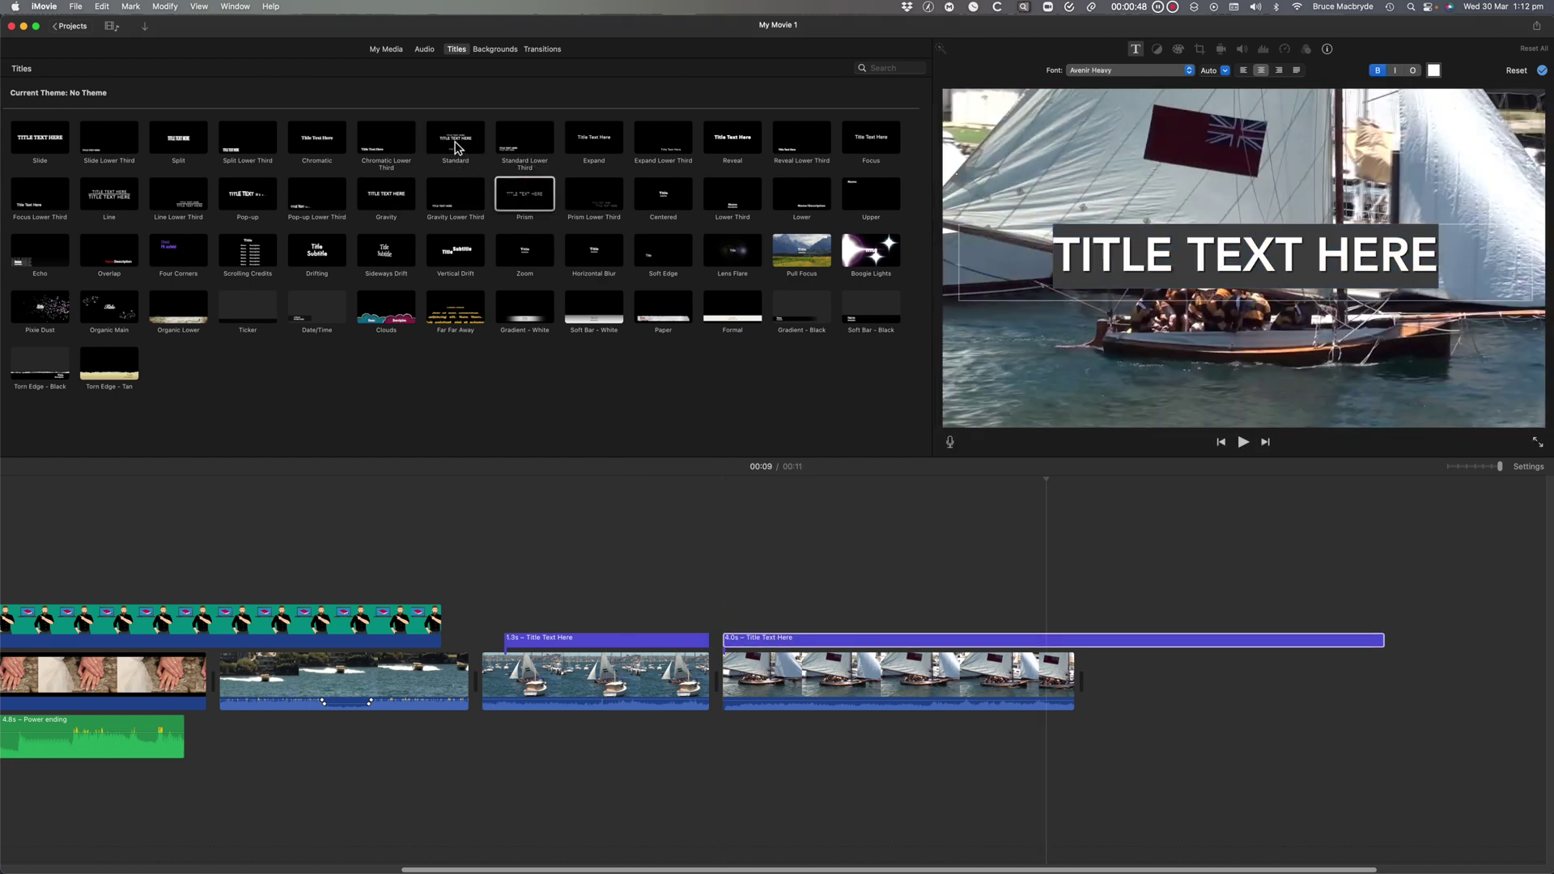
drag(455, 144, 759, 550)
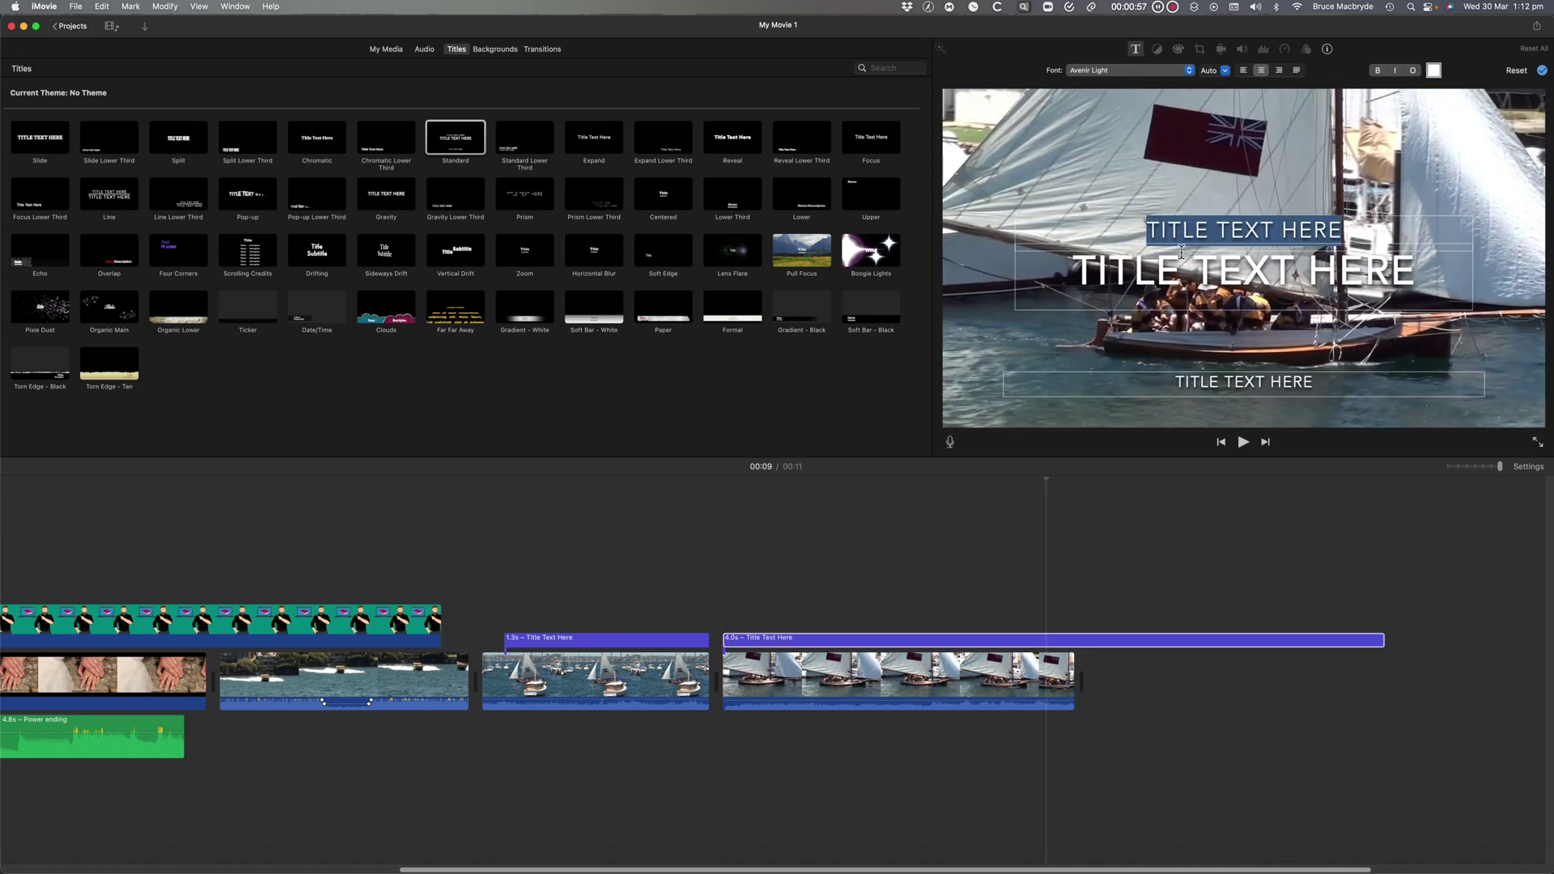
Step: Select part of the large title line and move the Title text to the upper right
click(1191, 275)
drag(1212, 273, 1110, 273)
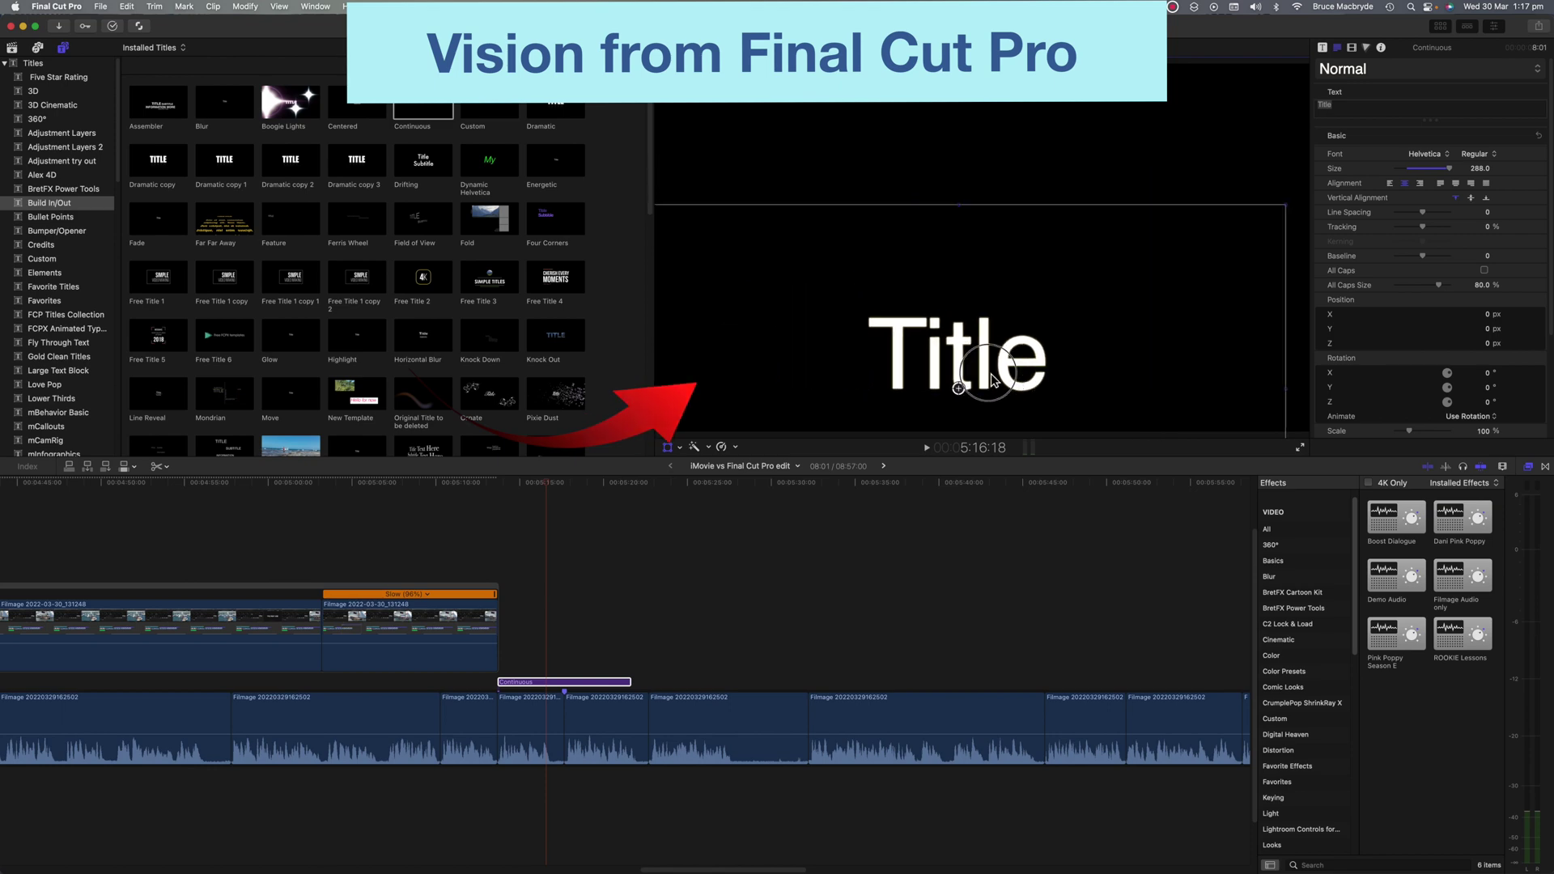
drag(995, 381, 1207, 161)
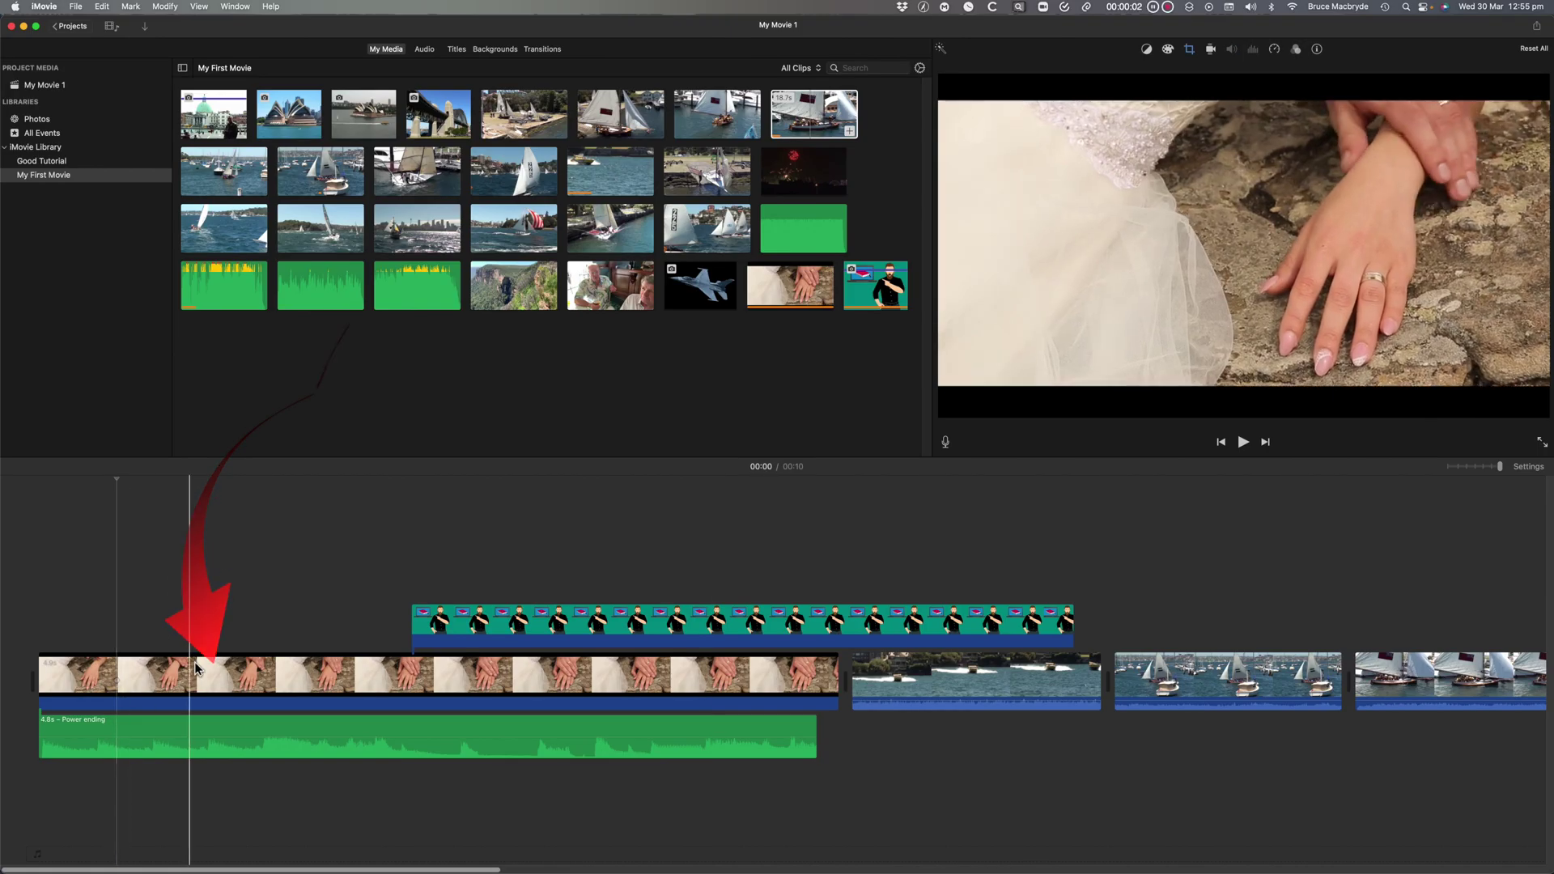
click(221, 737)
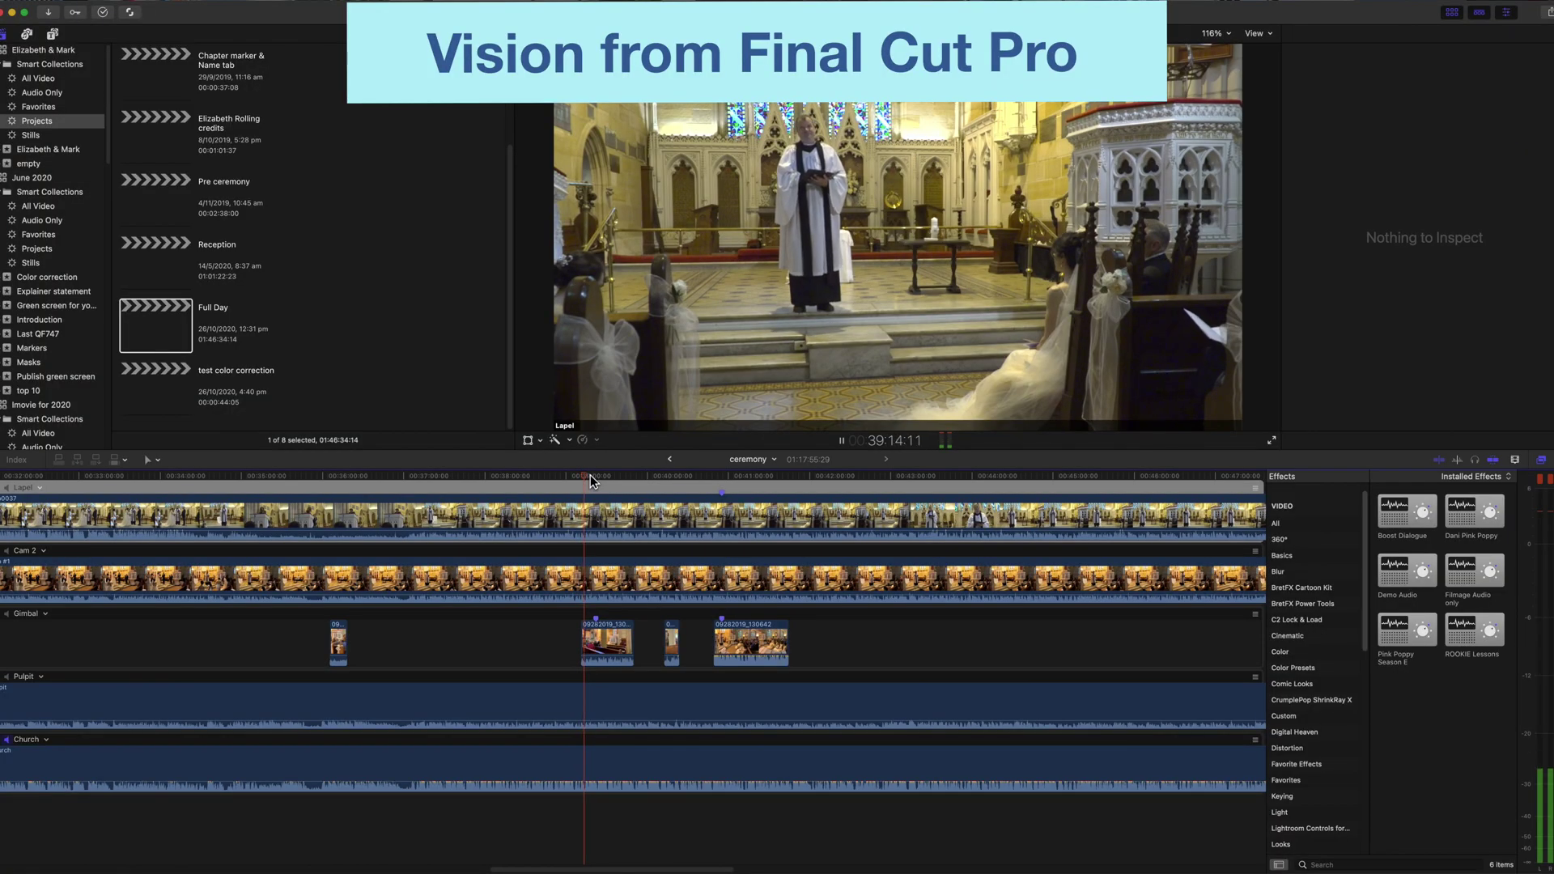
key(space)
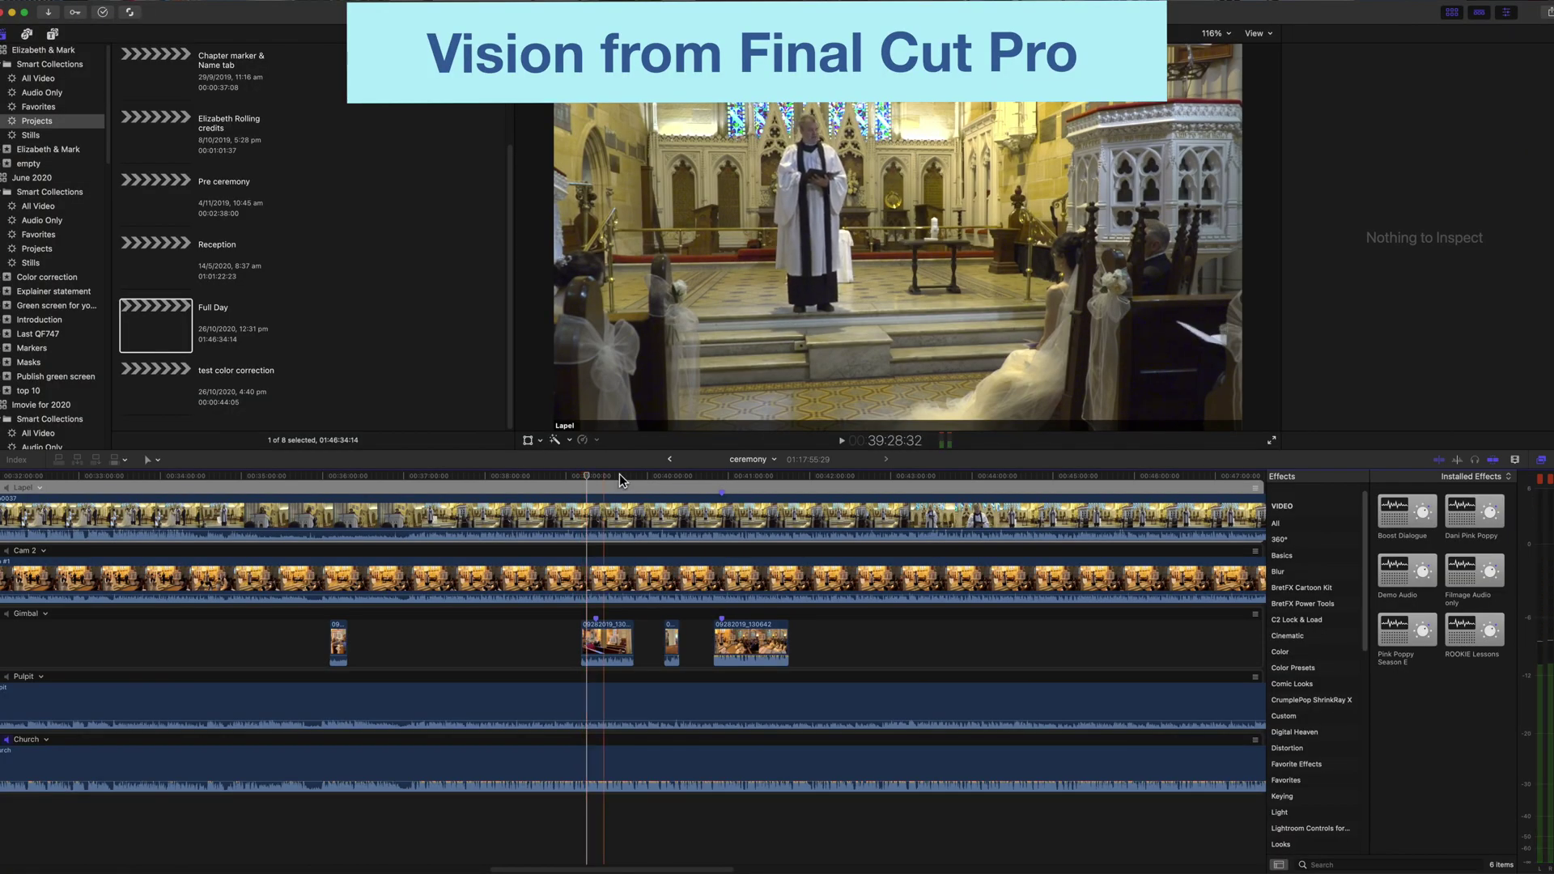
click(752, 498)
drag(756, 504, 777, 508)
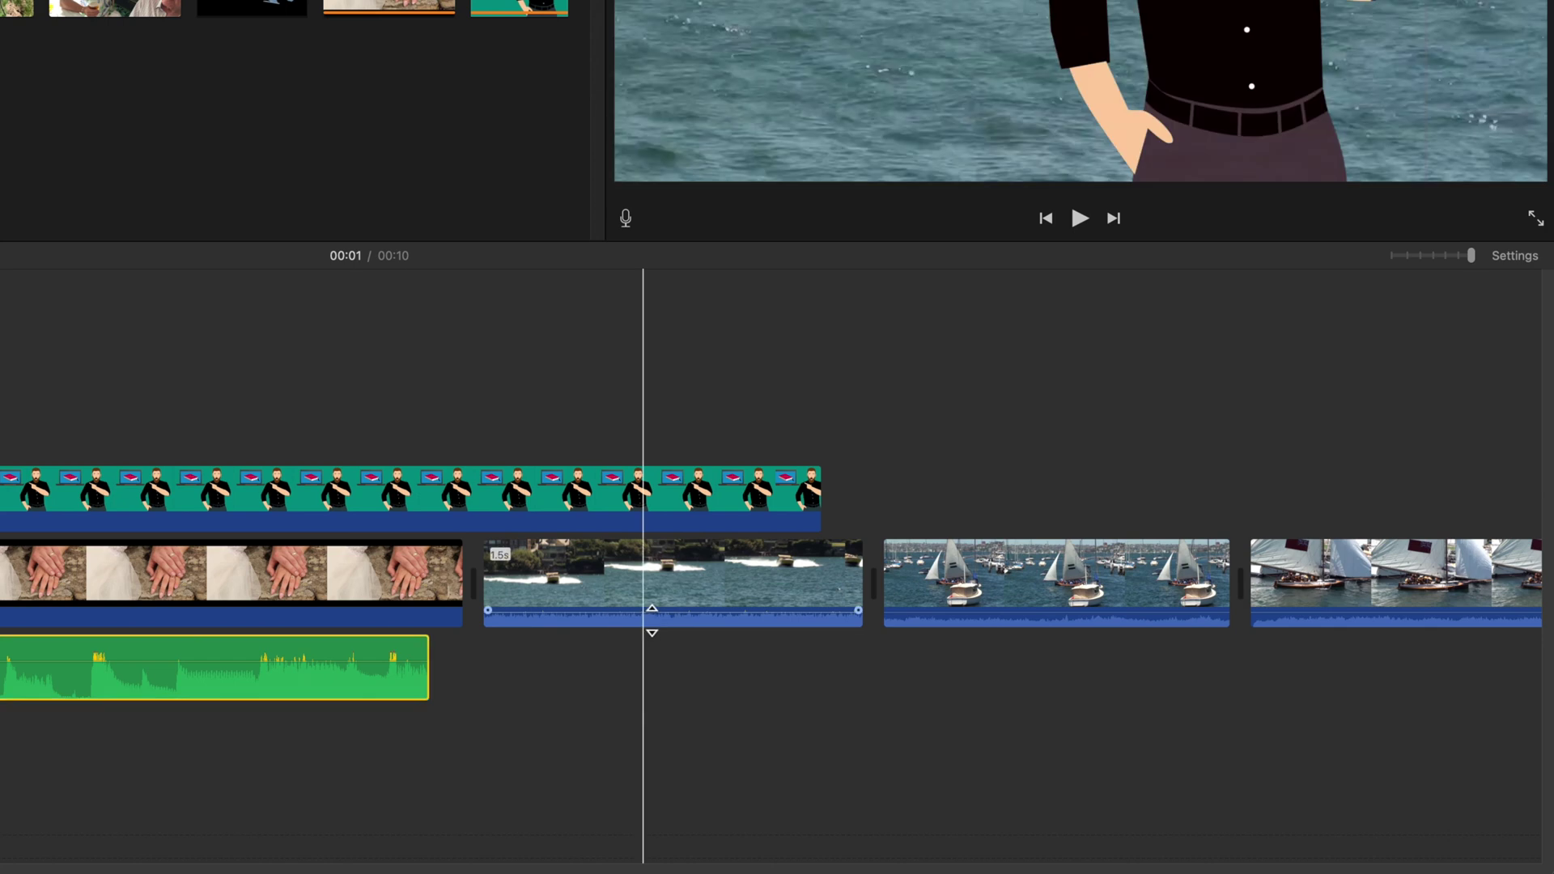
drag(652, 619, 650, 620)
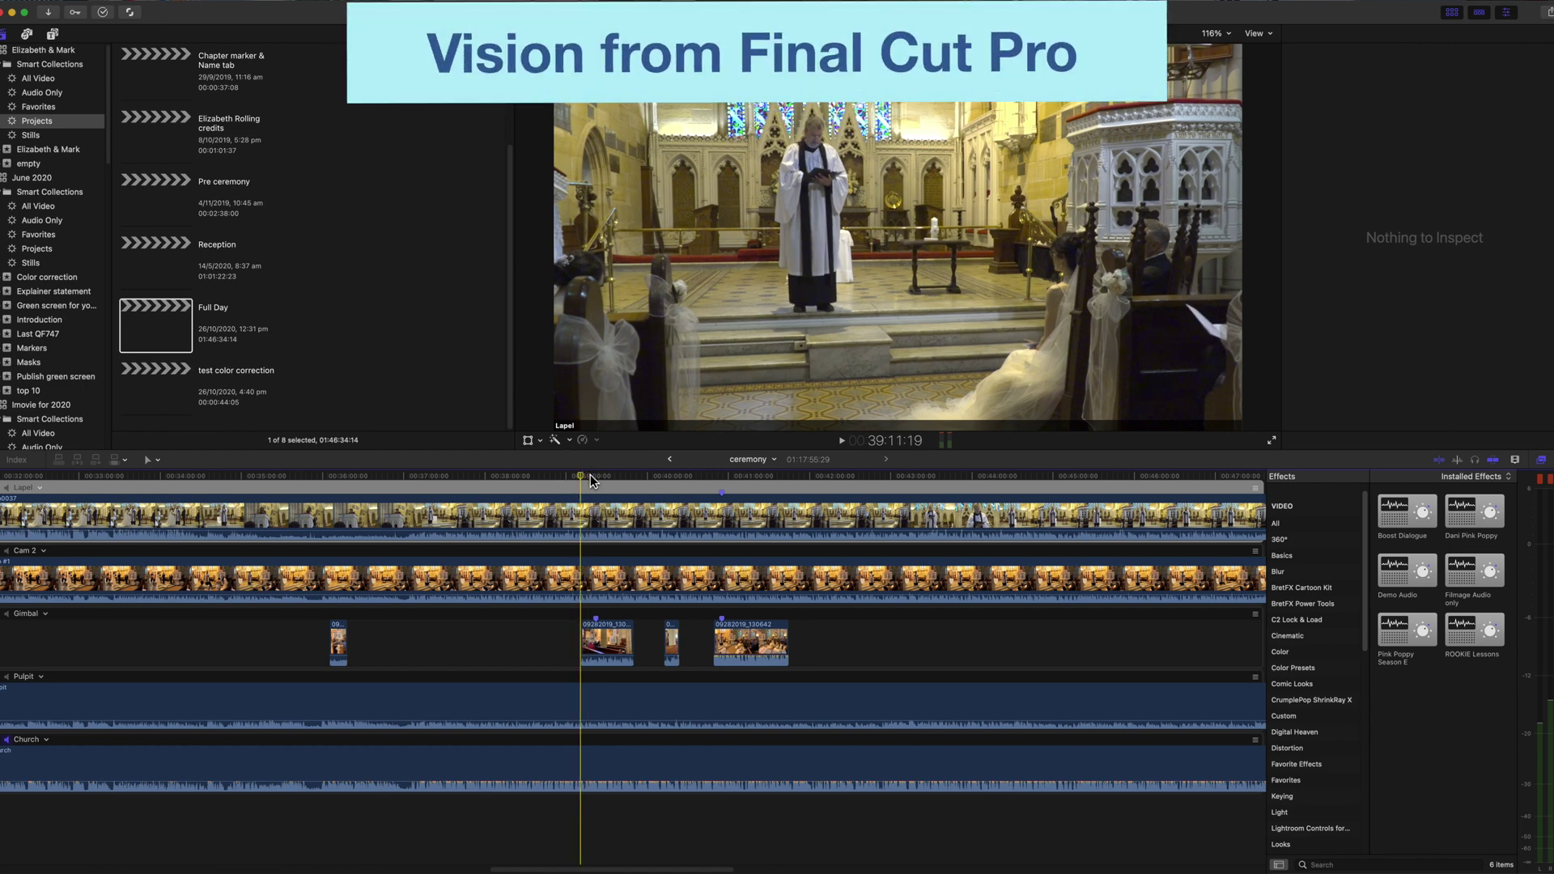
key(space)
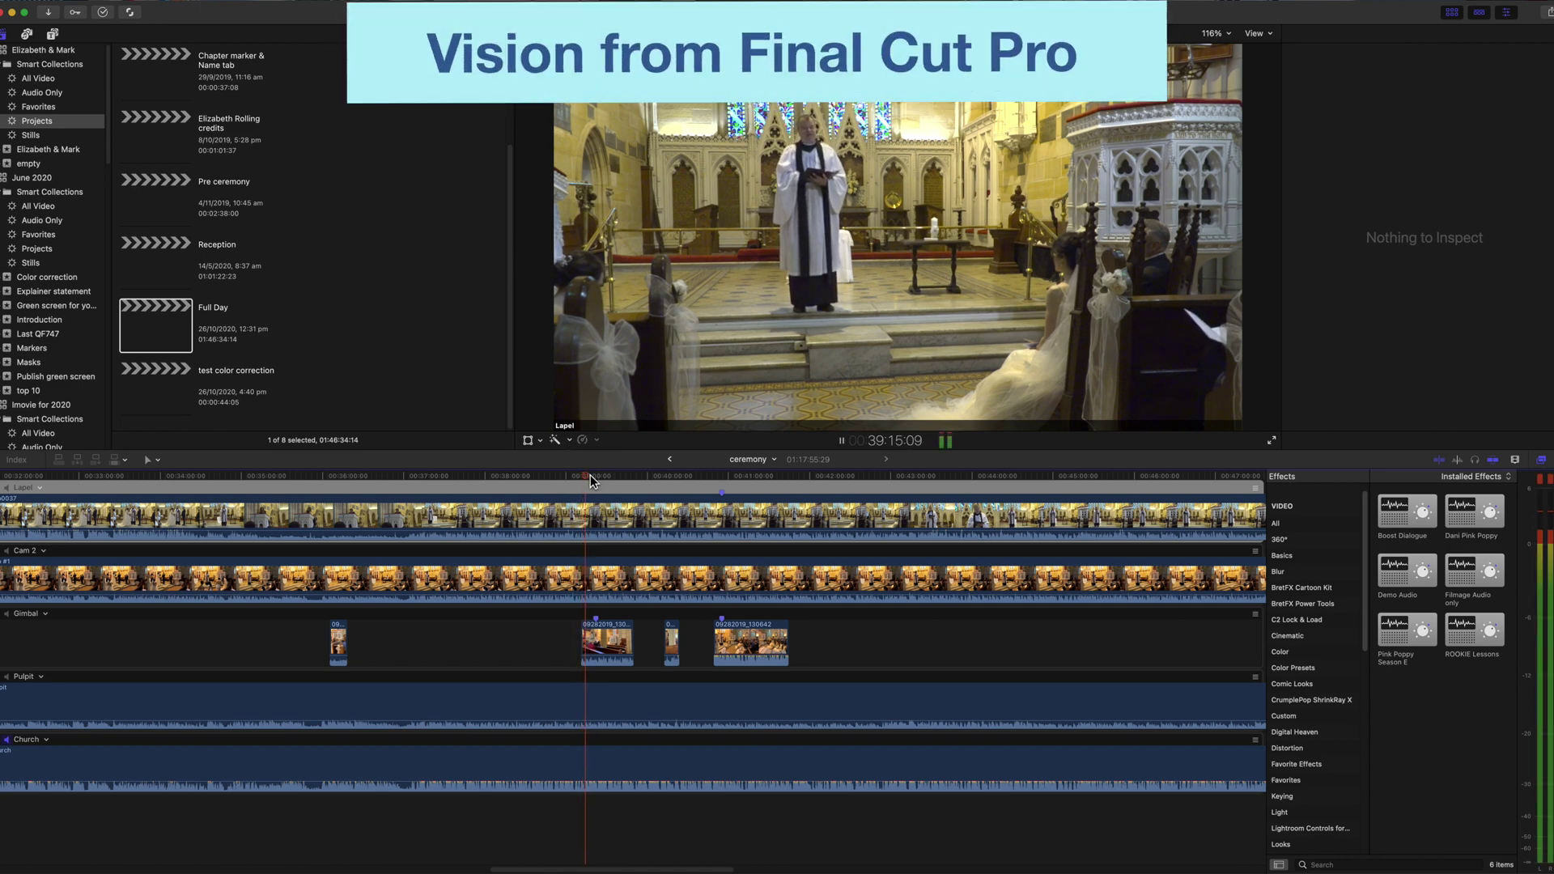
click(635, 476)
drag(646, 486, 777, 508)
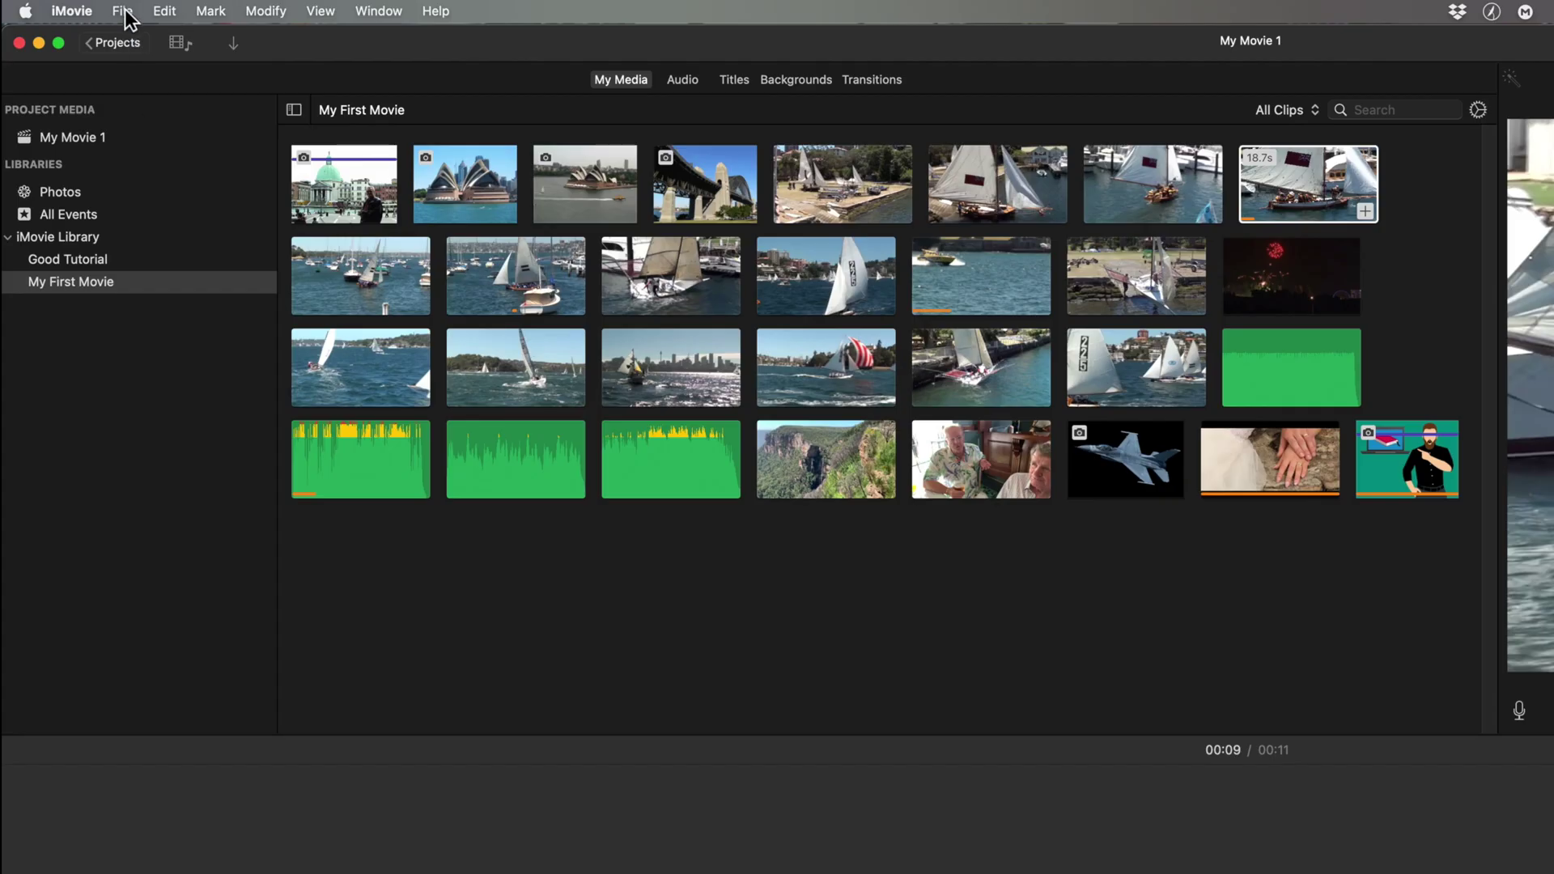
Step: Send My Movie 1 to Final Cut Pro, open it there, and scrub to the titles
click(122, 12)
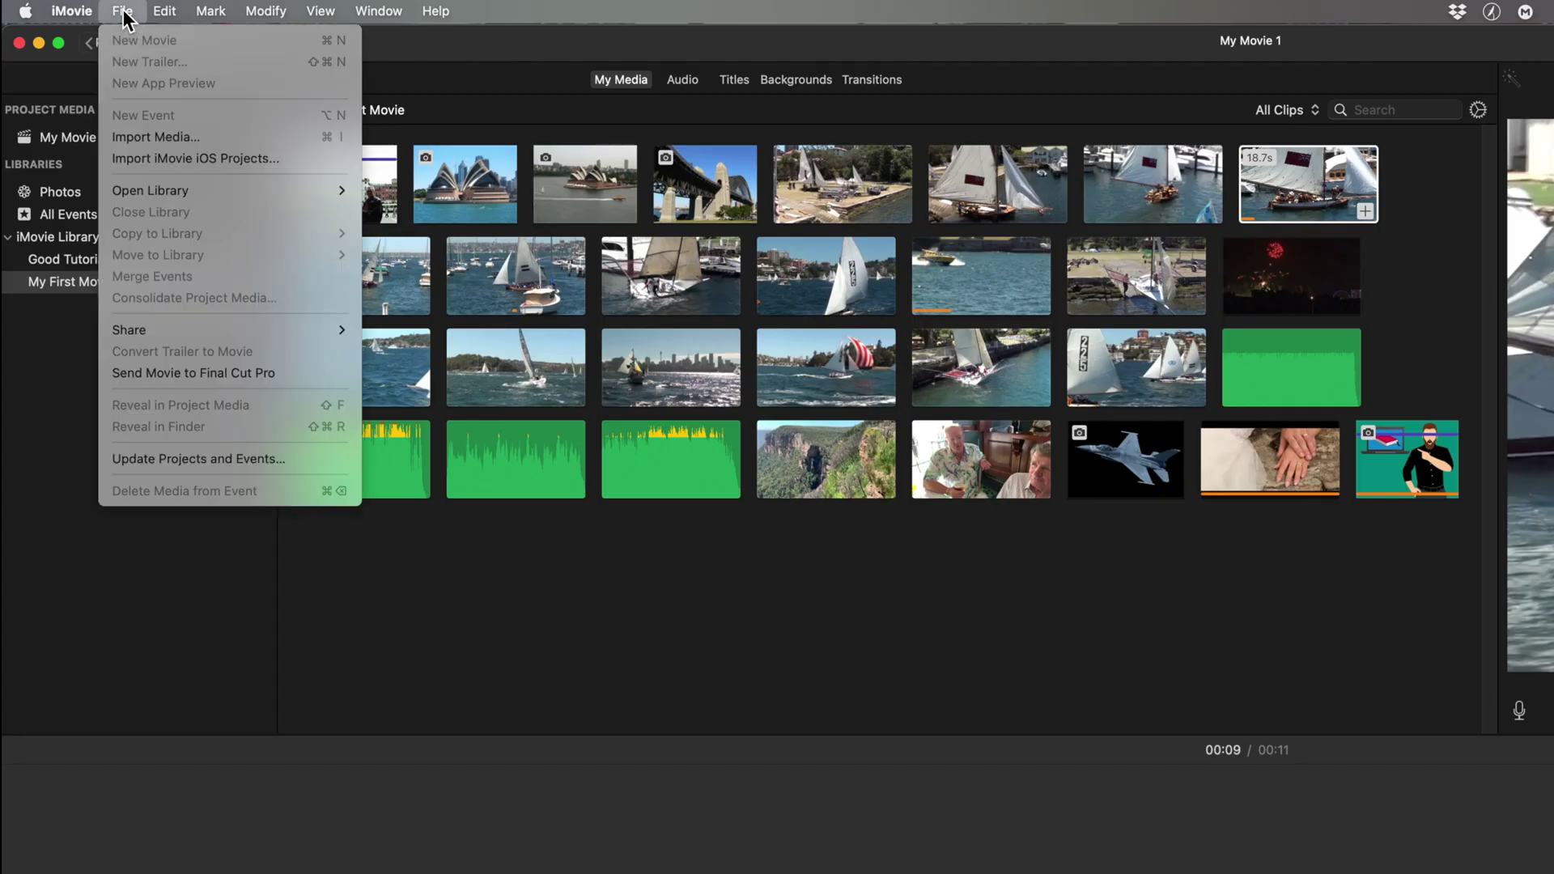
click(153, 377)
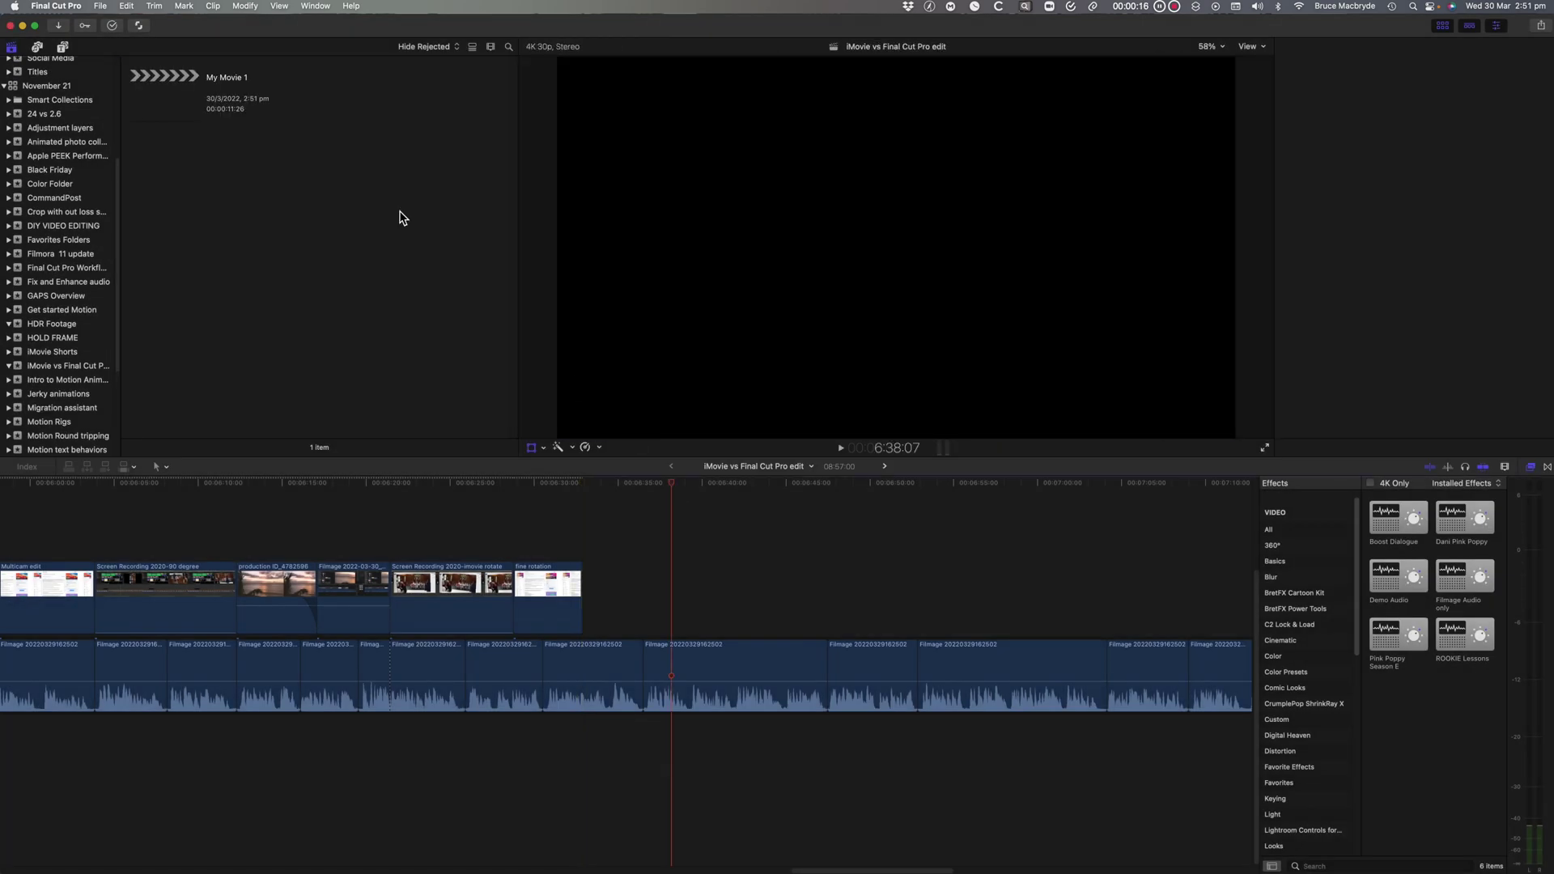
double_click(198, 97)
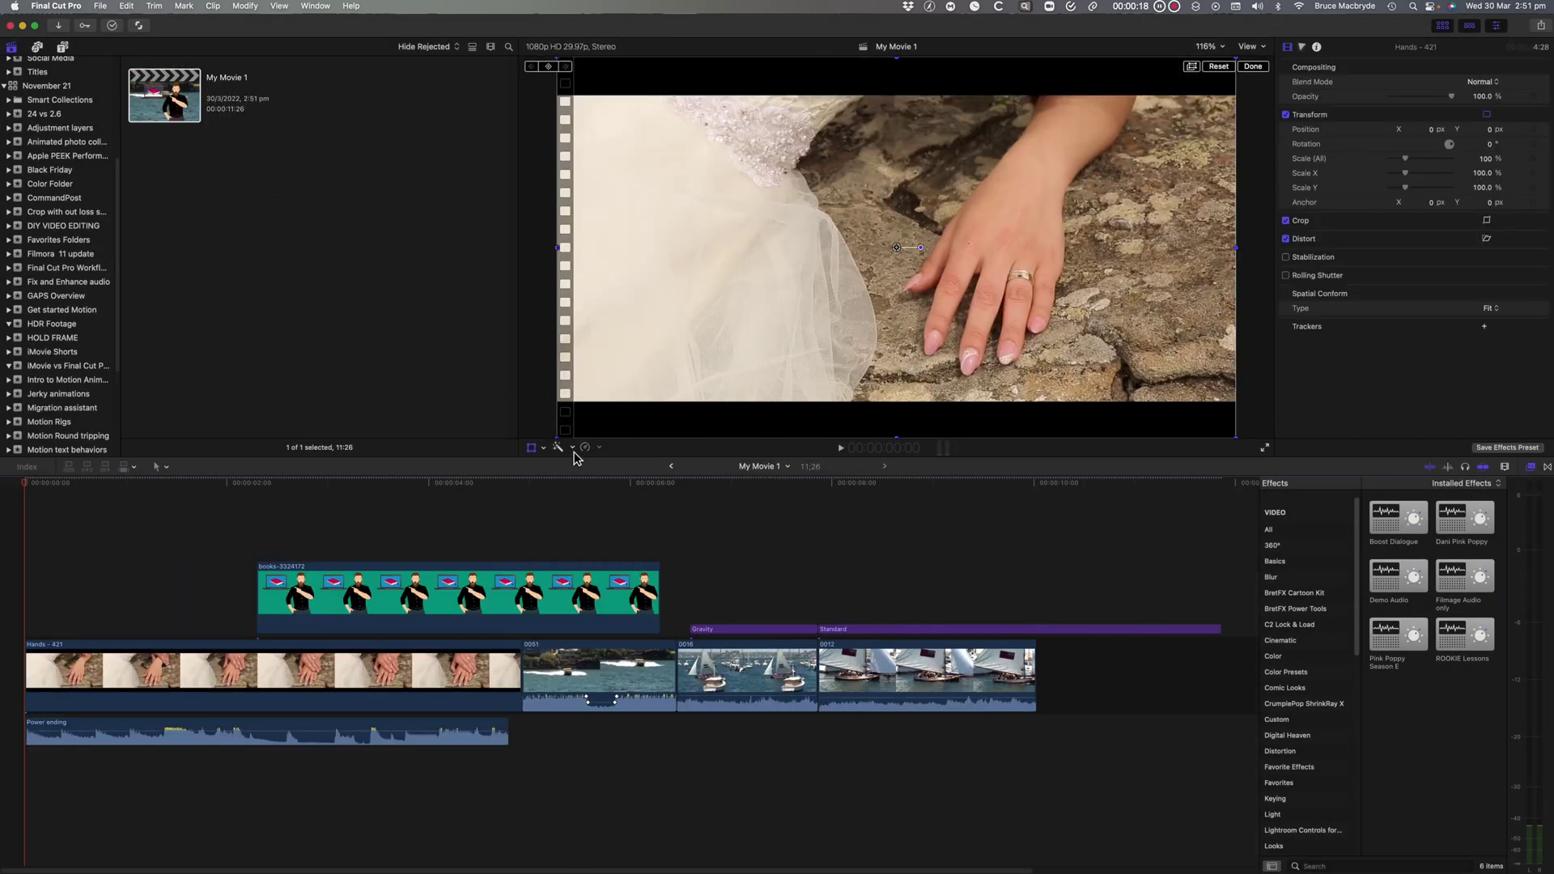
drag(571, 491, 958, 527)
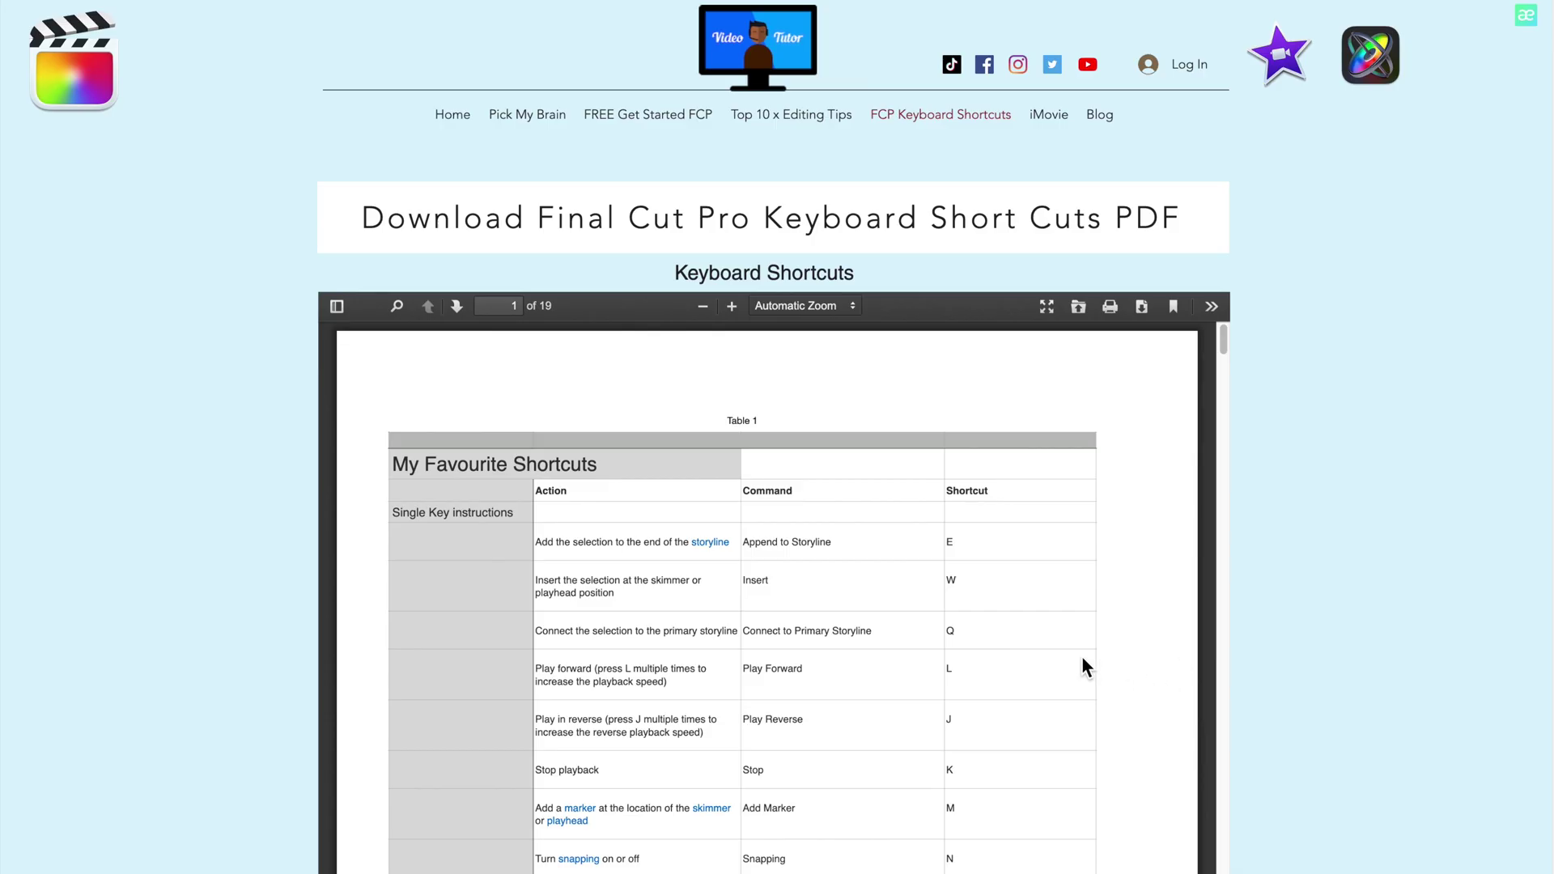
Step: Scroll down through the embedded FCP keyboard shortcuts PDF to its later pages
scroll(1082, 660, down, 5)
scroll(1081, 657, down, 10)
scroll(1082, 660, down, 12)
scroll(1081, 660, down, 11)
scroll(1082, 660, down, 14)
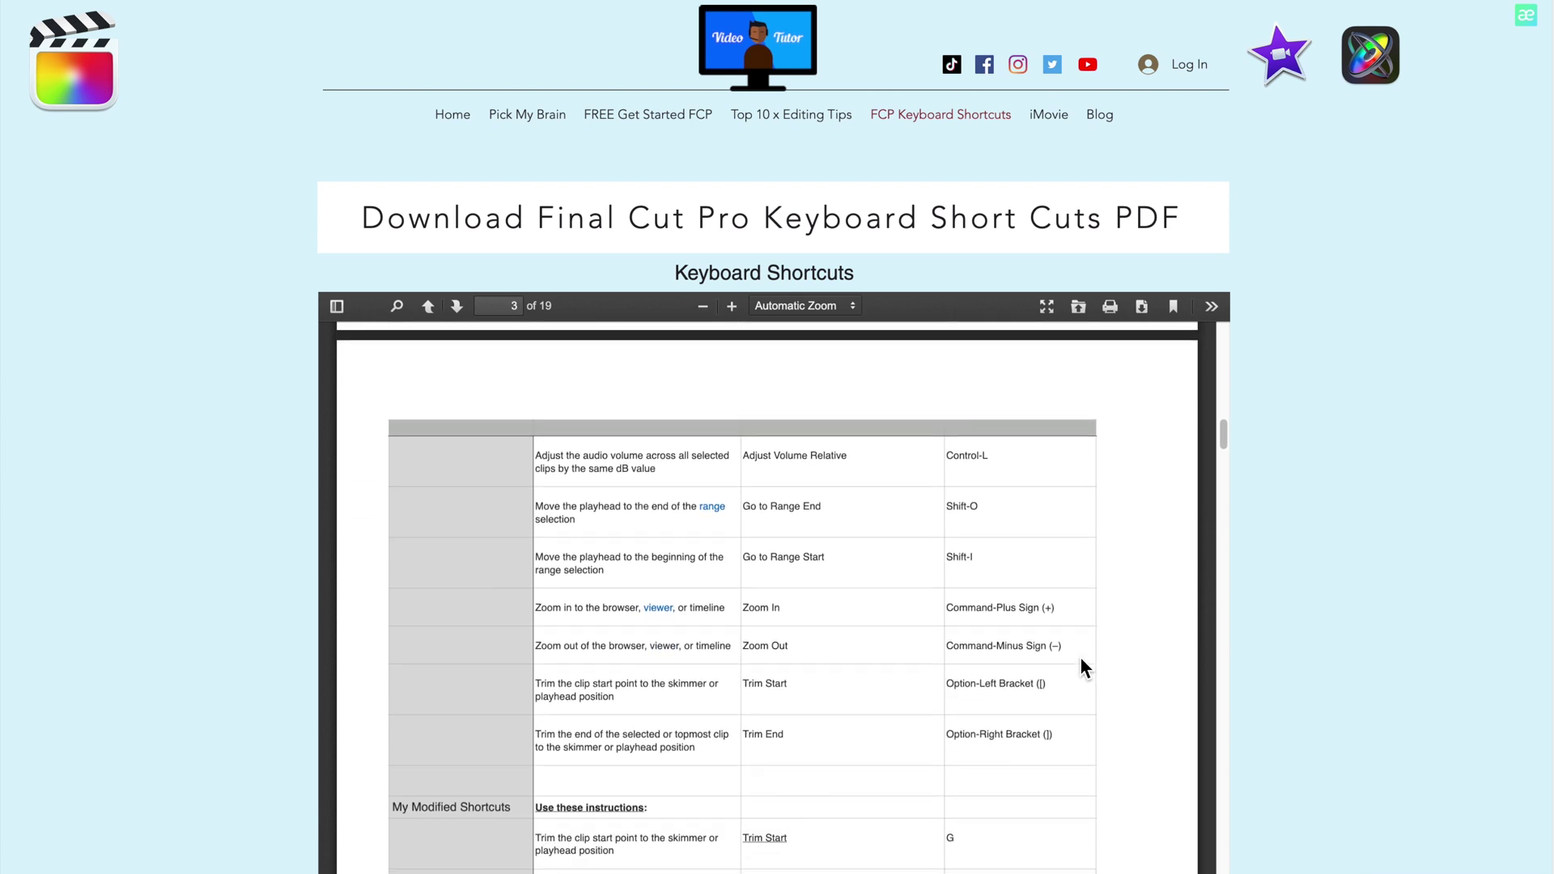
scroll(1080, 657, down, 14)
scroll(1079, 667, down, 15)
scroll(1080, 657, down, 7)
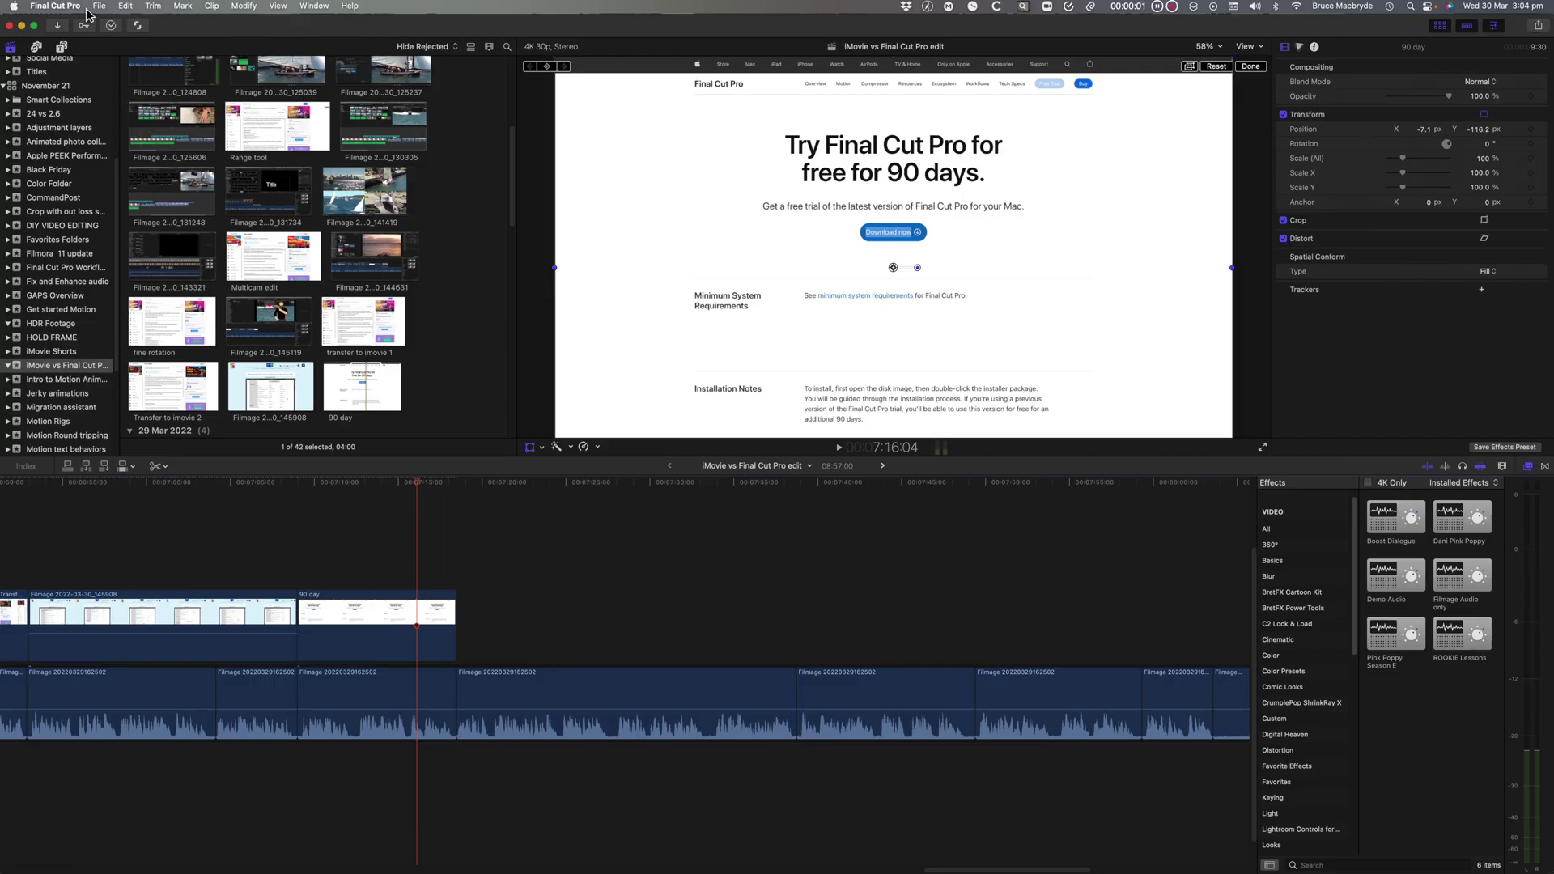
Step: Look through the Trim and Window menus, then show the clip's Color inspector controls
click(127, 8)
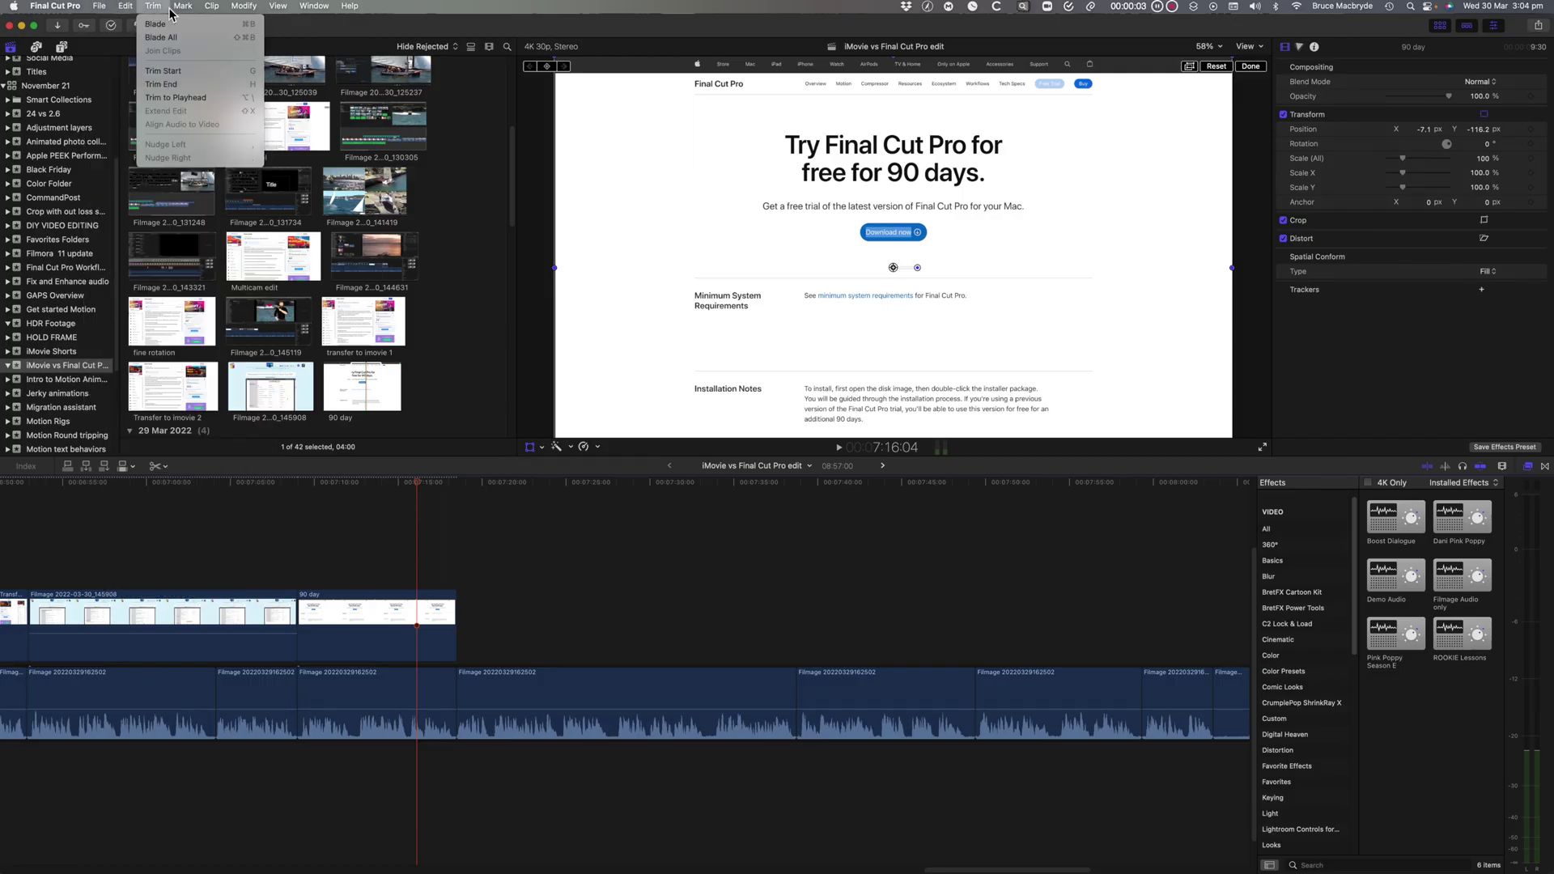
mouse_move(327, 16)
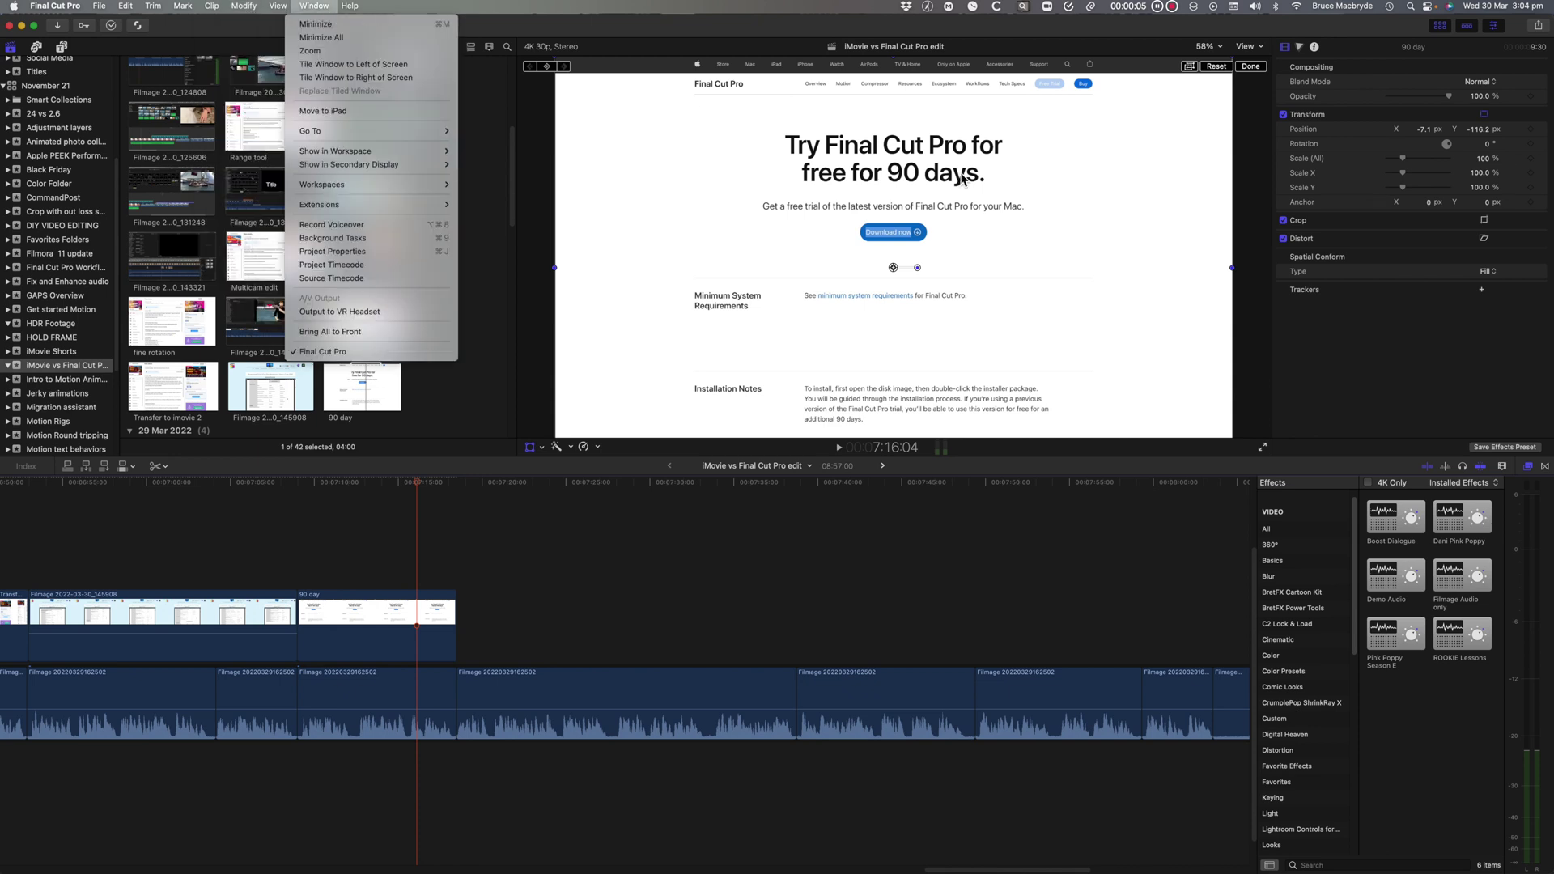
click(1290, 50)
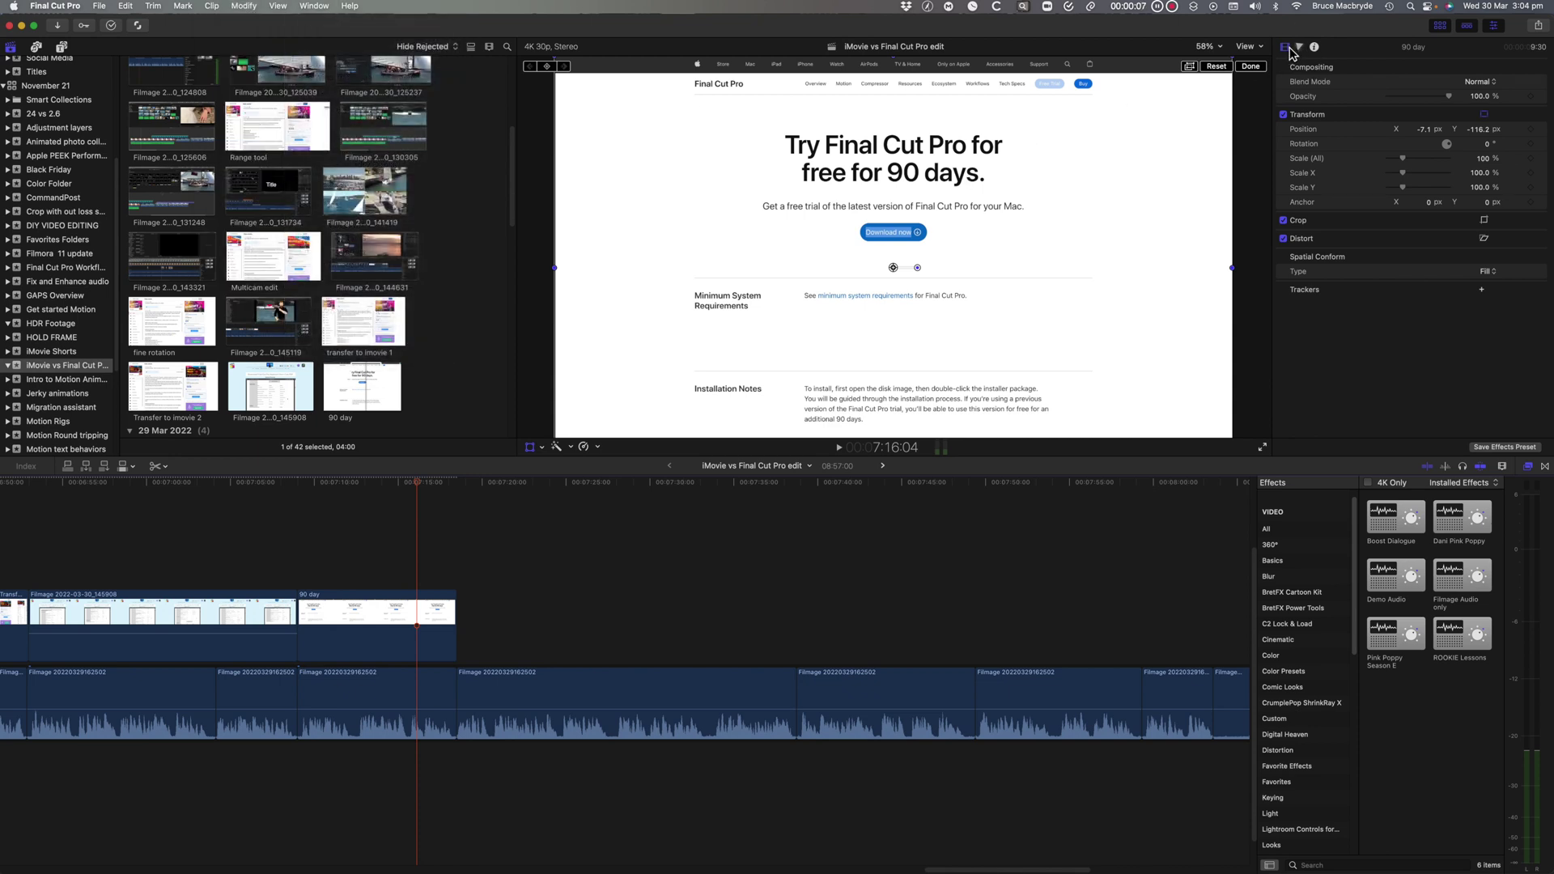
click(1287, 48)
click(1299, 48)
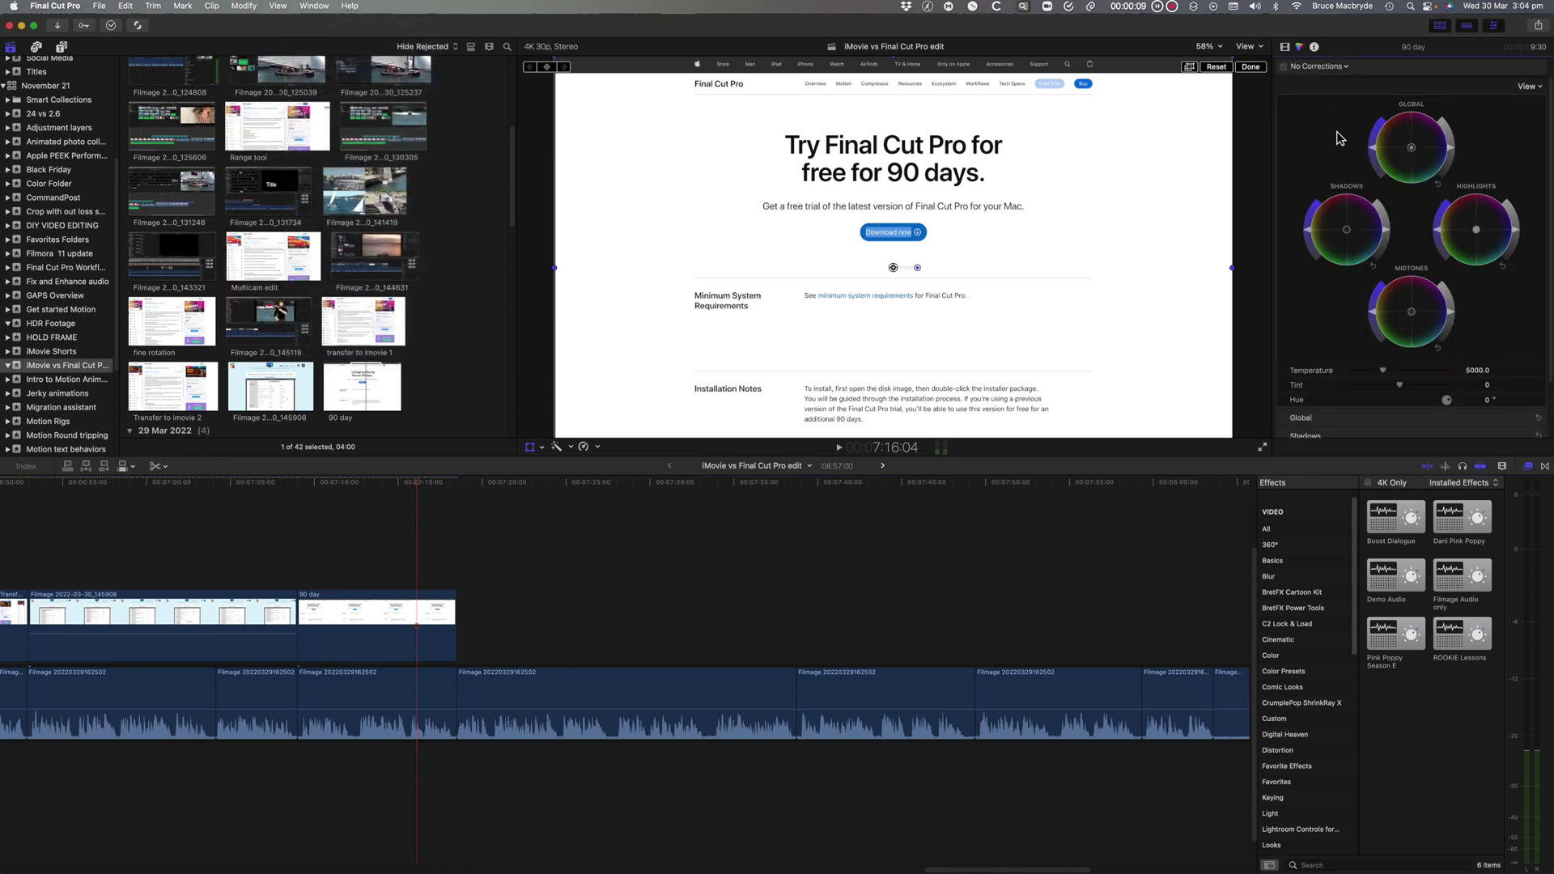
Step: Browse the FCP Transitions Collection, mTransition Luma and Parallax Transitions sets, then view retiming options
click(1546, 467)
click(1316, 626)
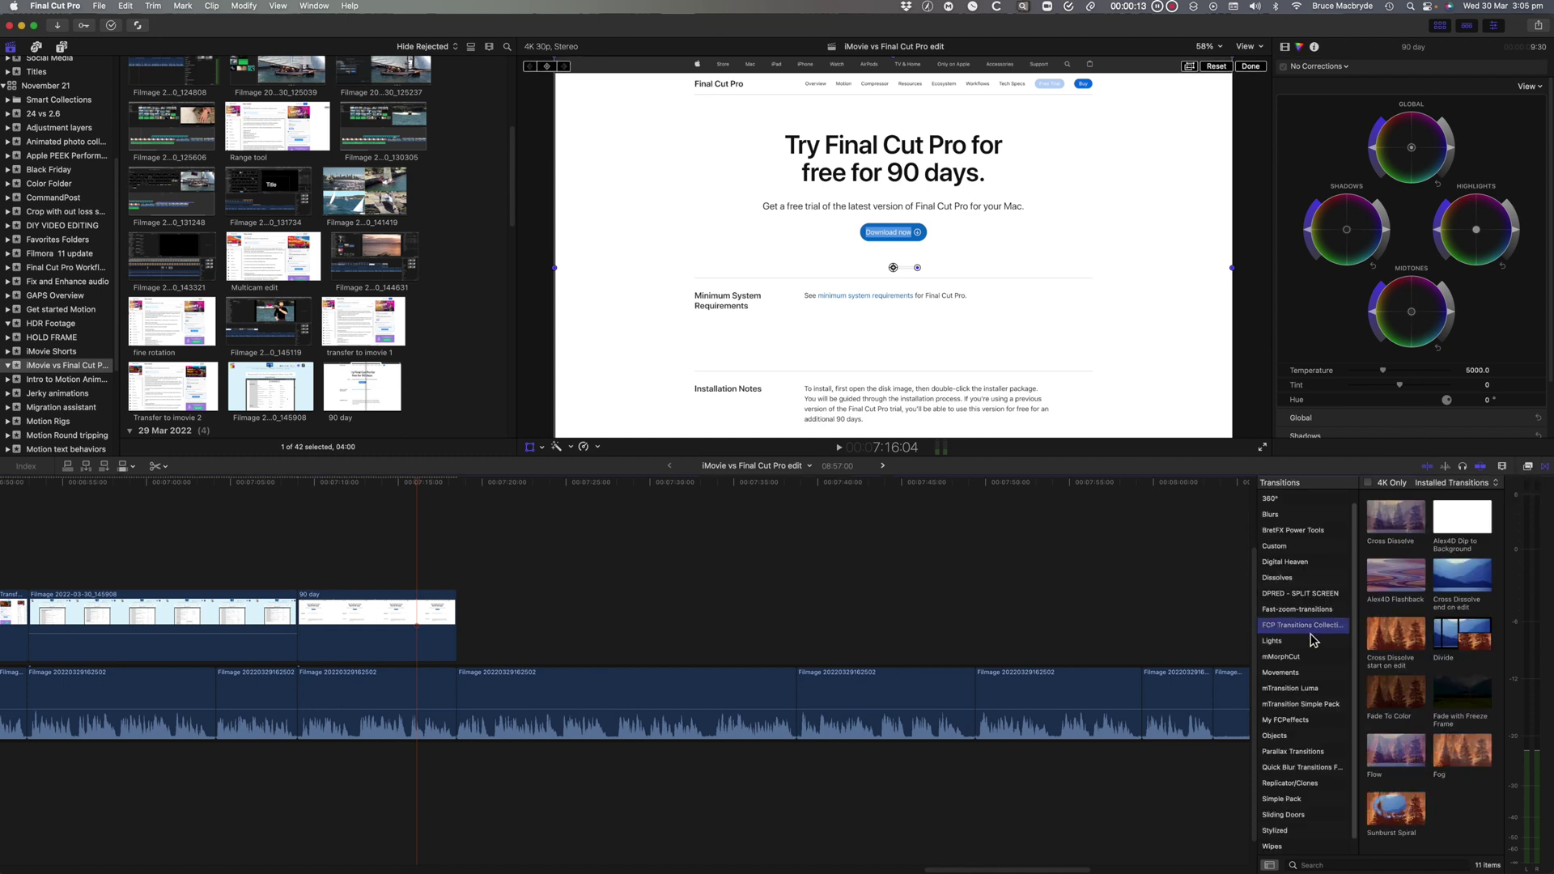
click(1301, 690)
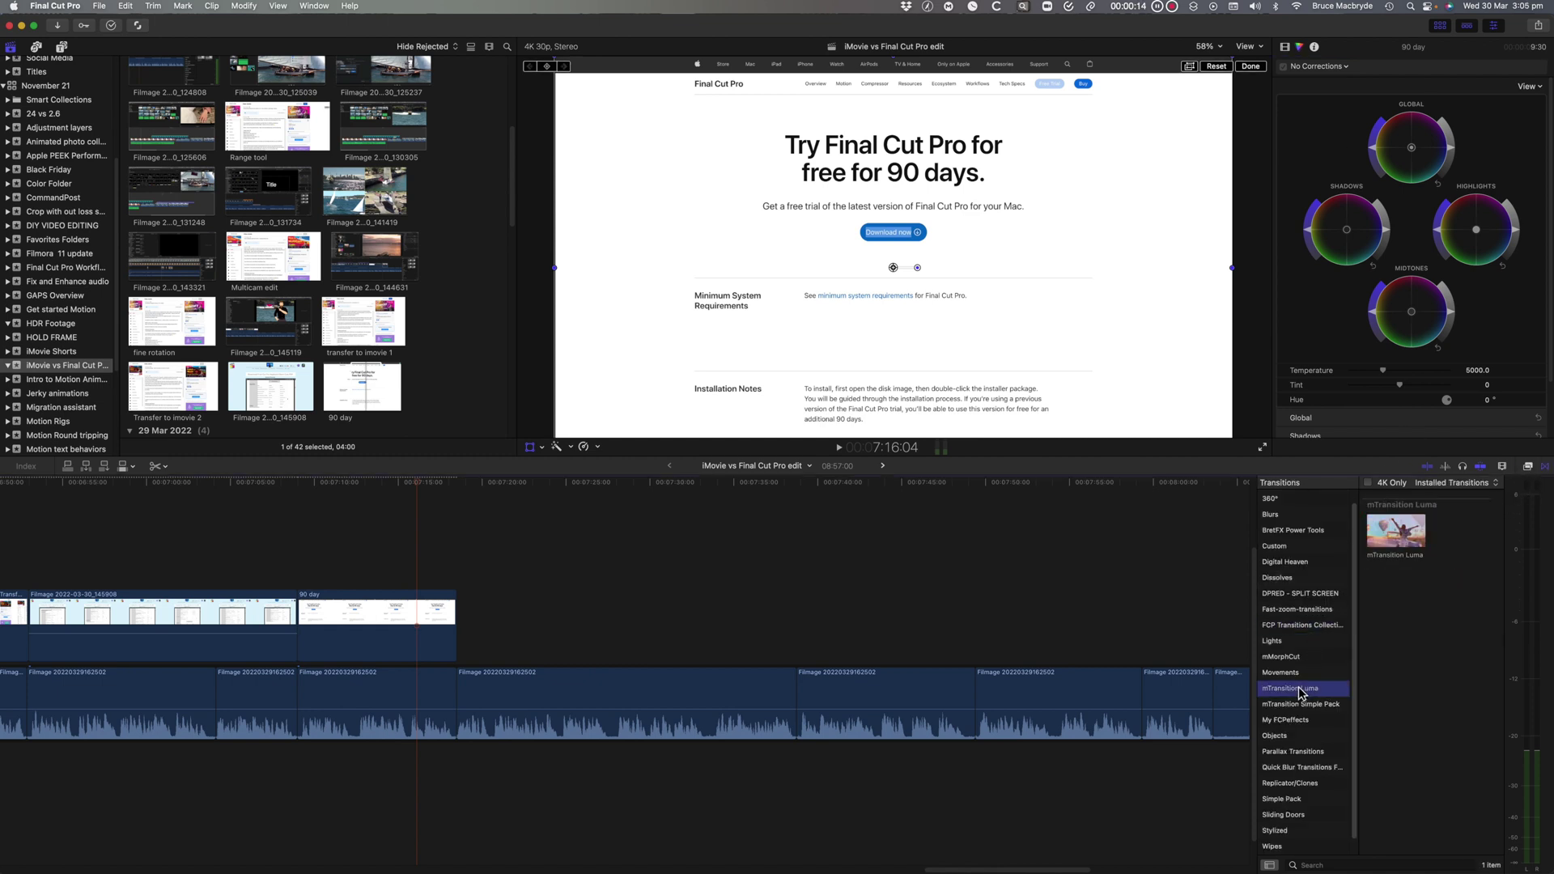
click(1296, 753)
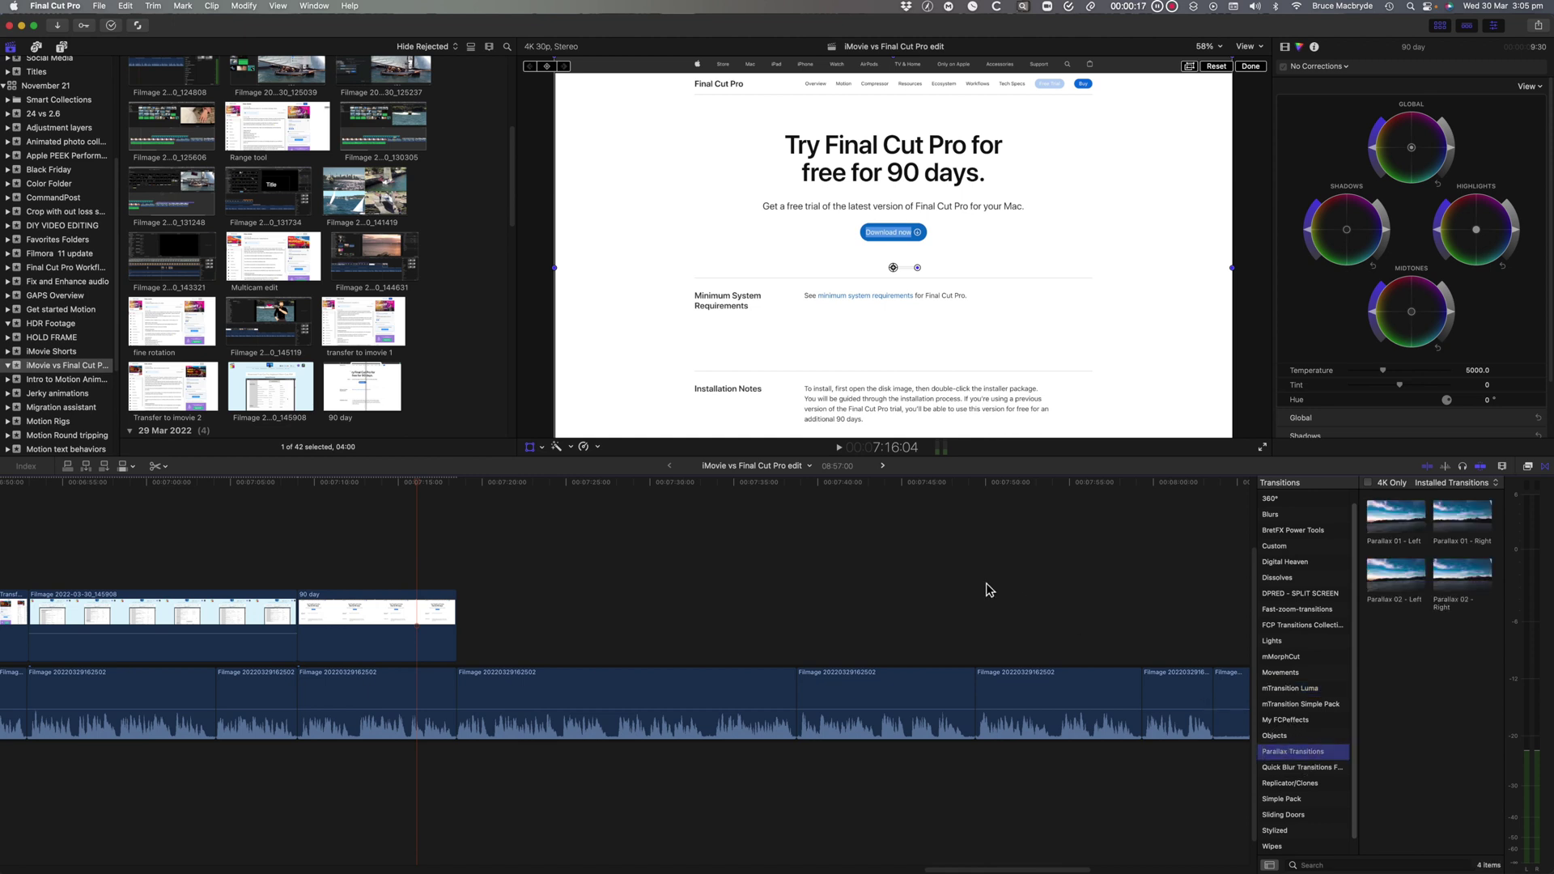
click(592, 447)
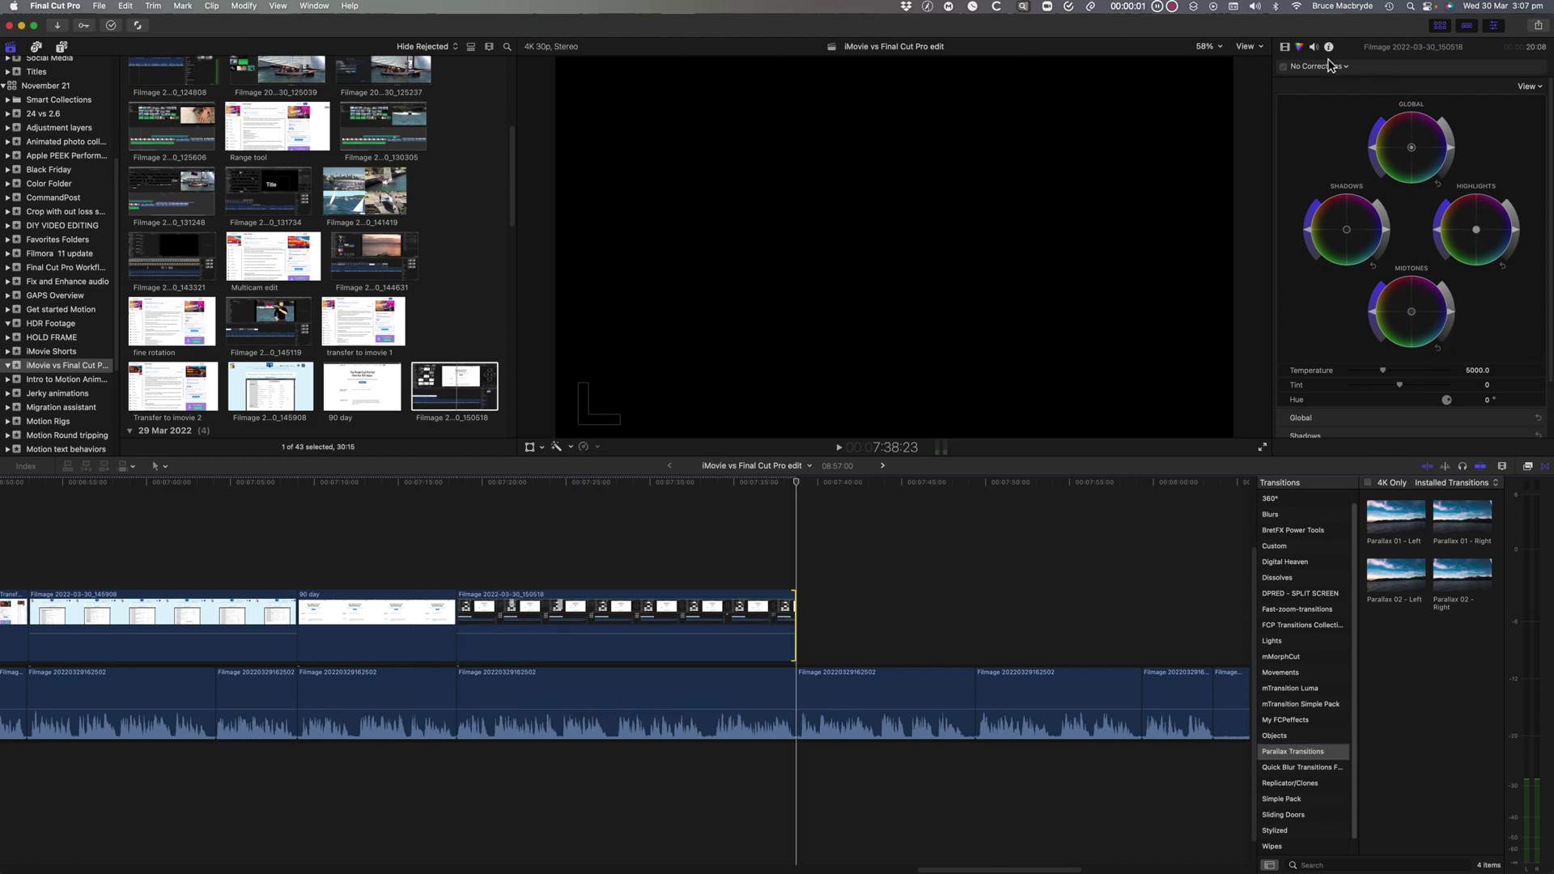
Step: Add Color Wheels and Color Curves corrections to the clip in the inspector
click(1311, 66)
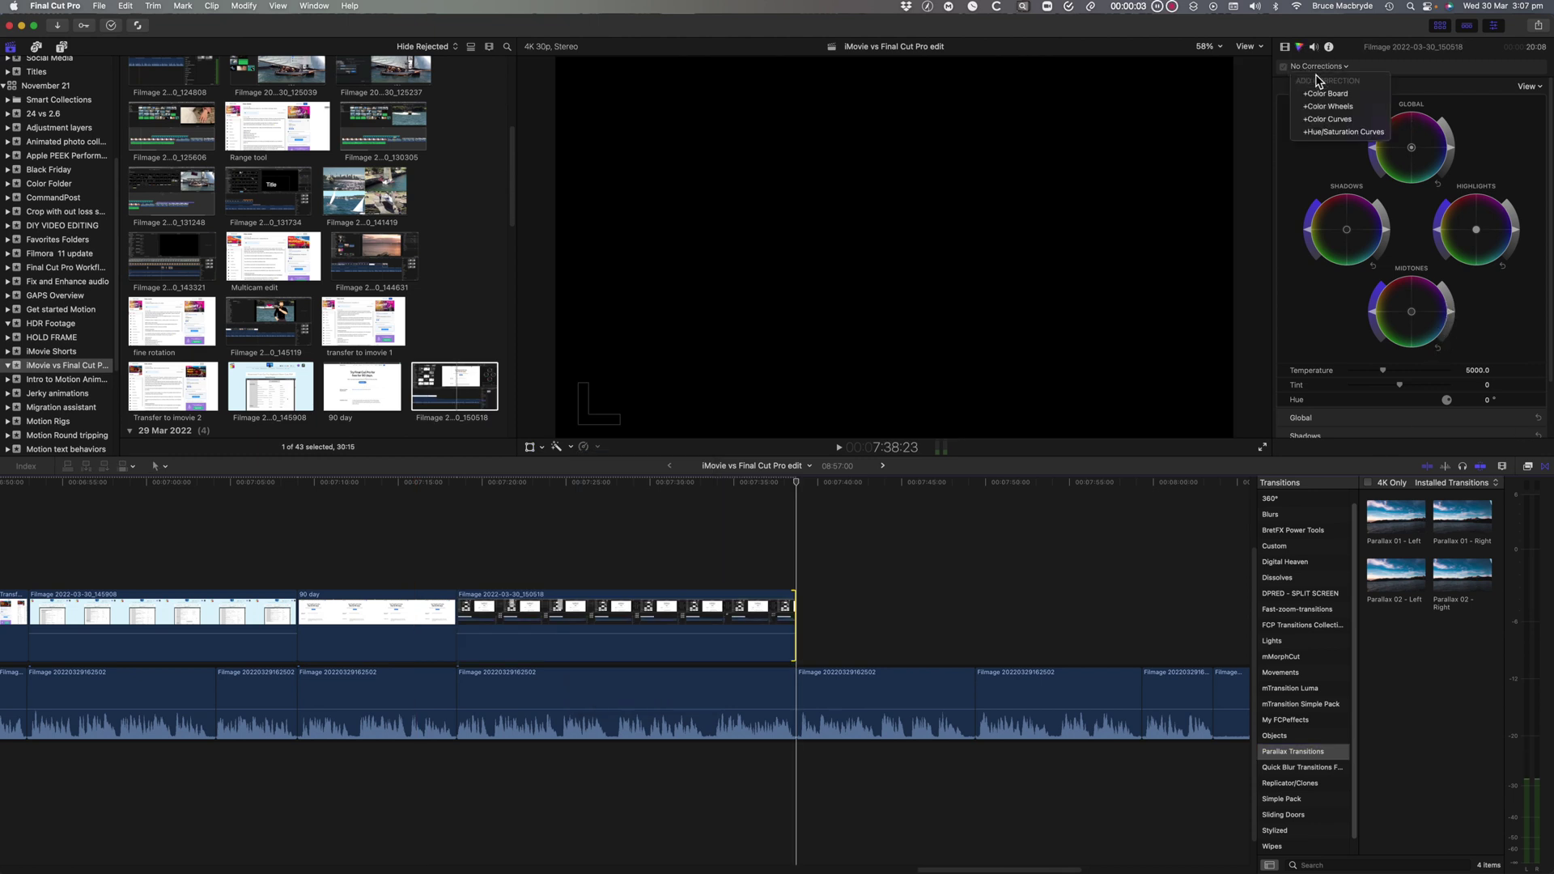
click(1328, 106)
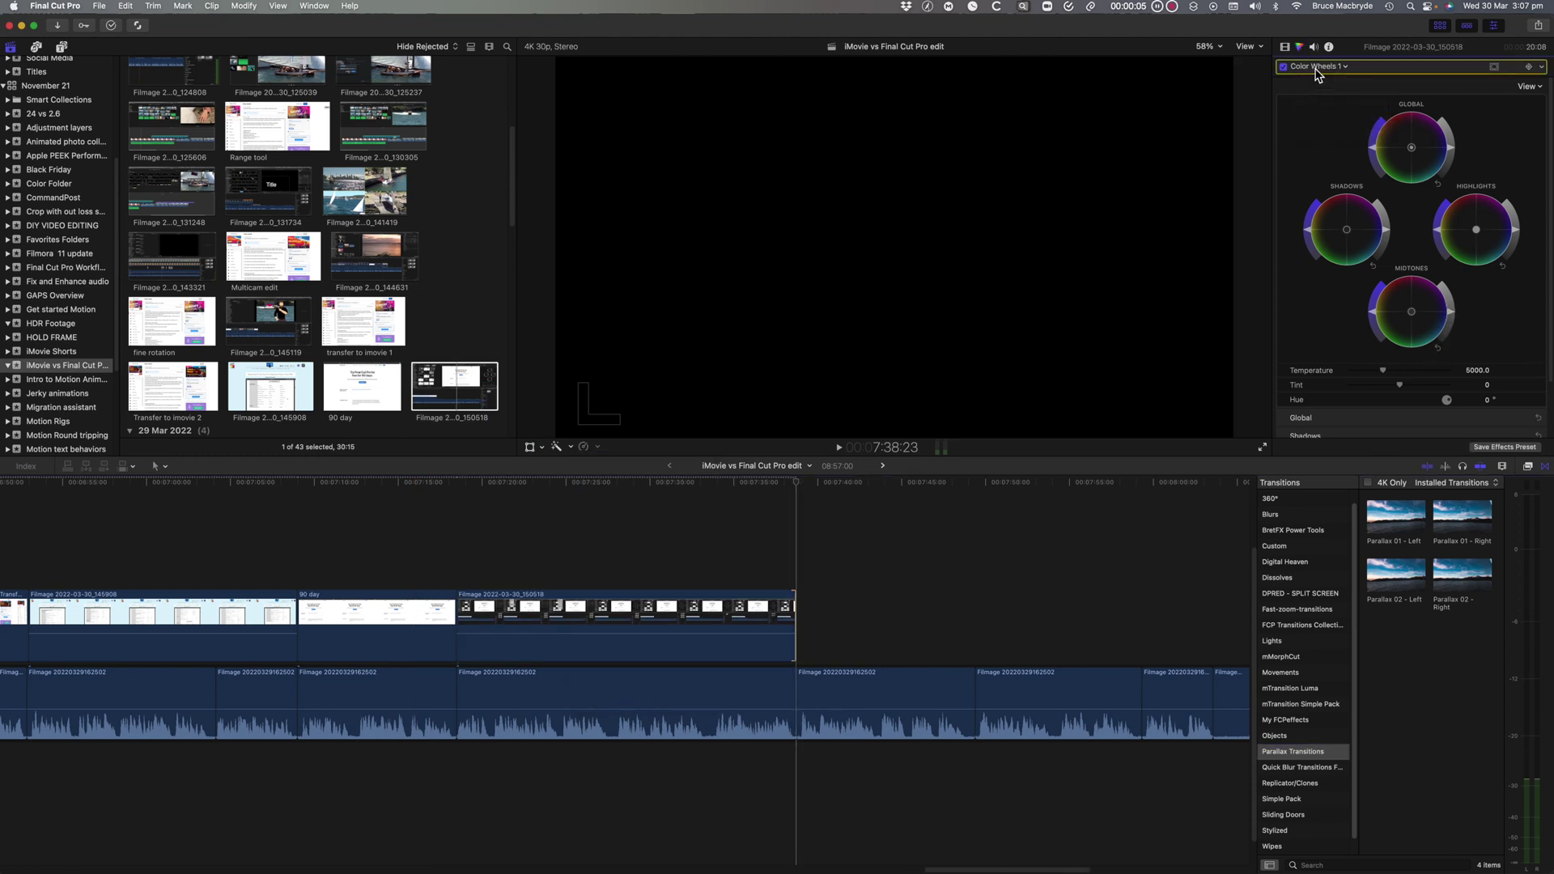
click(1318, 66)
click(1339, 157)
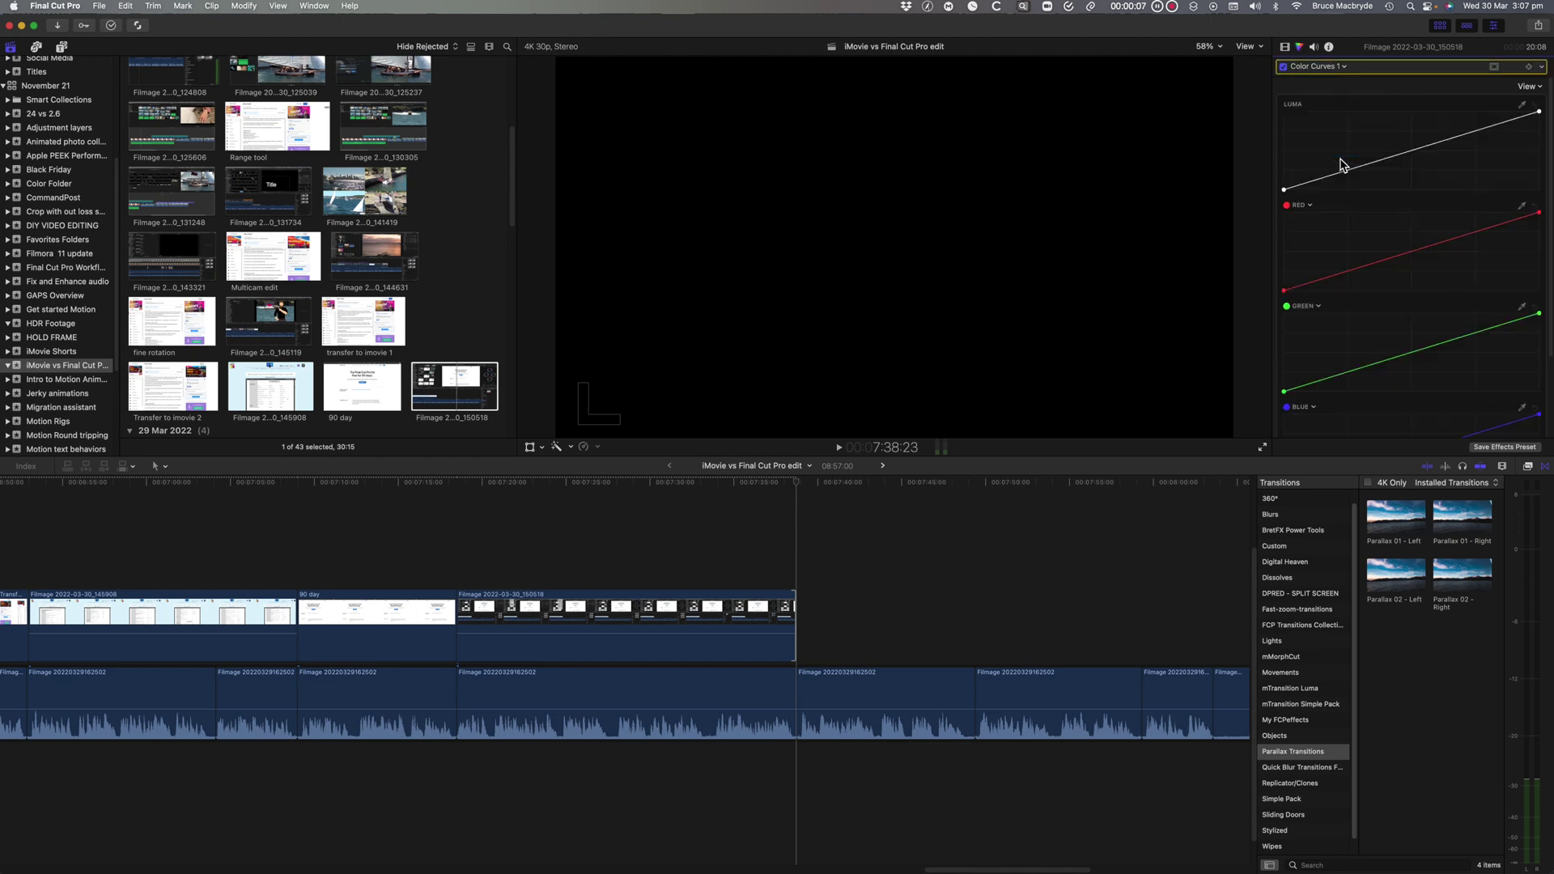
Step: In the Effects browser, view the Levels, Favorites, Echo, Distortion, XEffects Fades and Specialized audio categories
key(super+5)
scroll(1313, 645, down, 5)
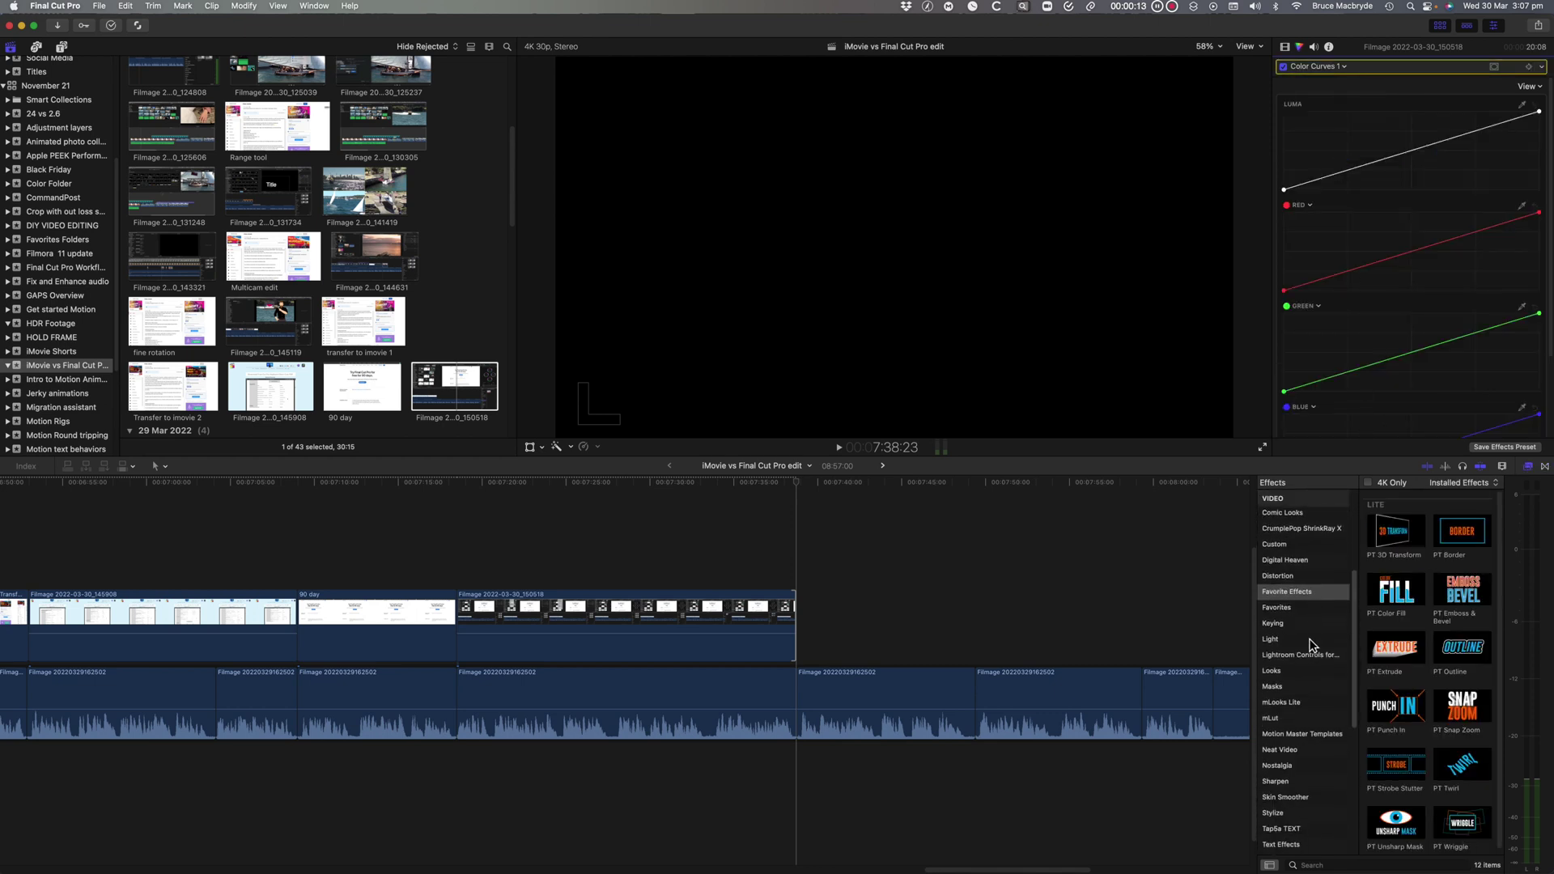
scroll(1313, 645, down, 8)
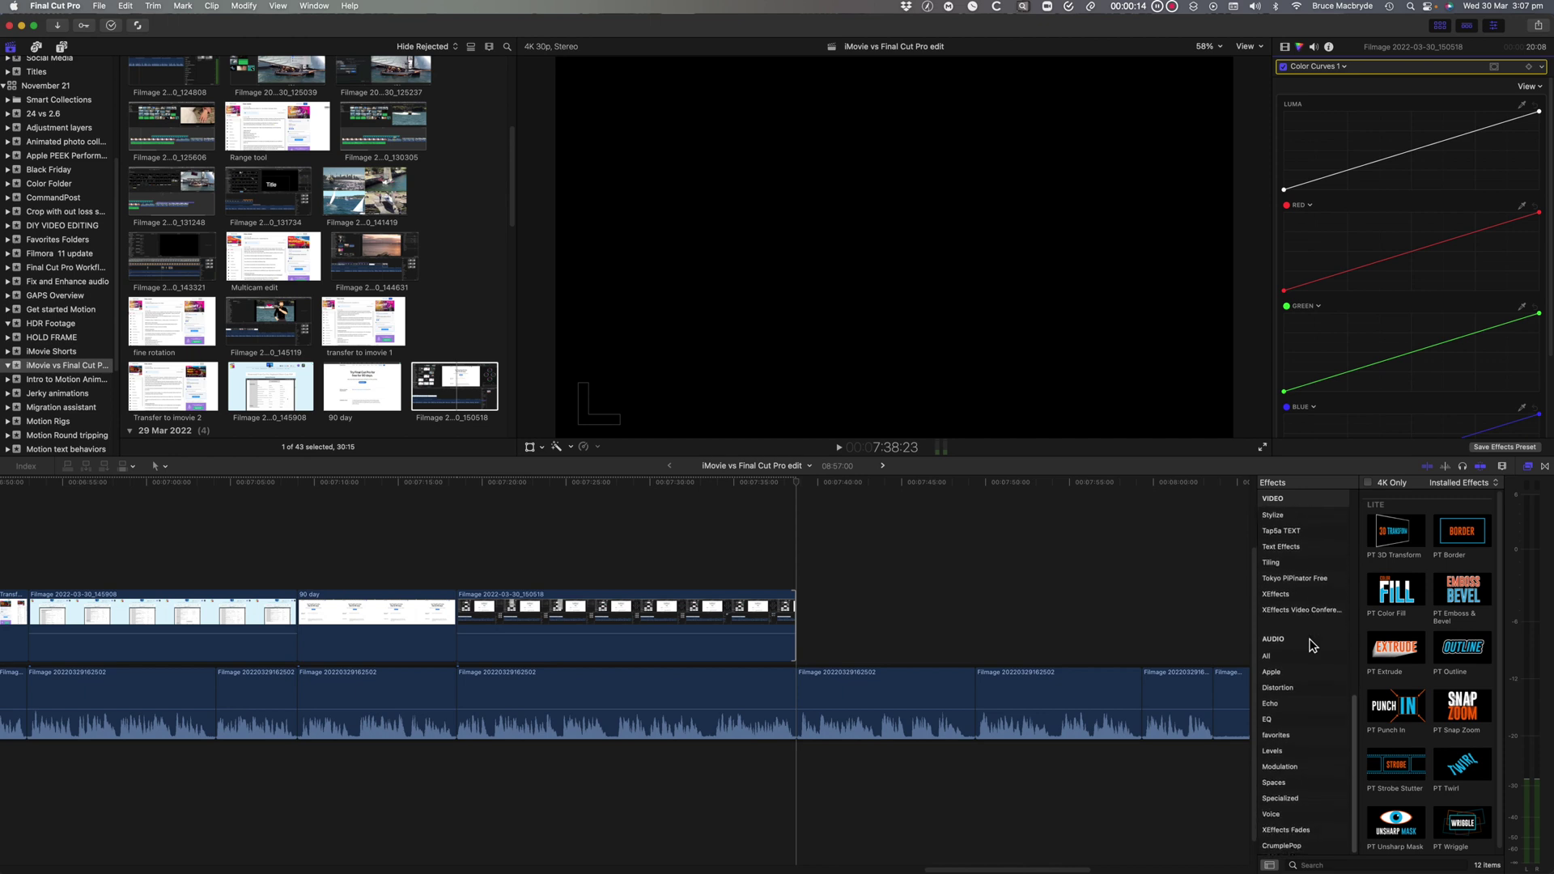
click(1284, 751)
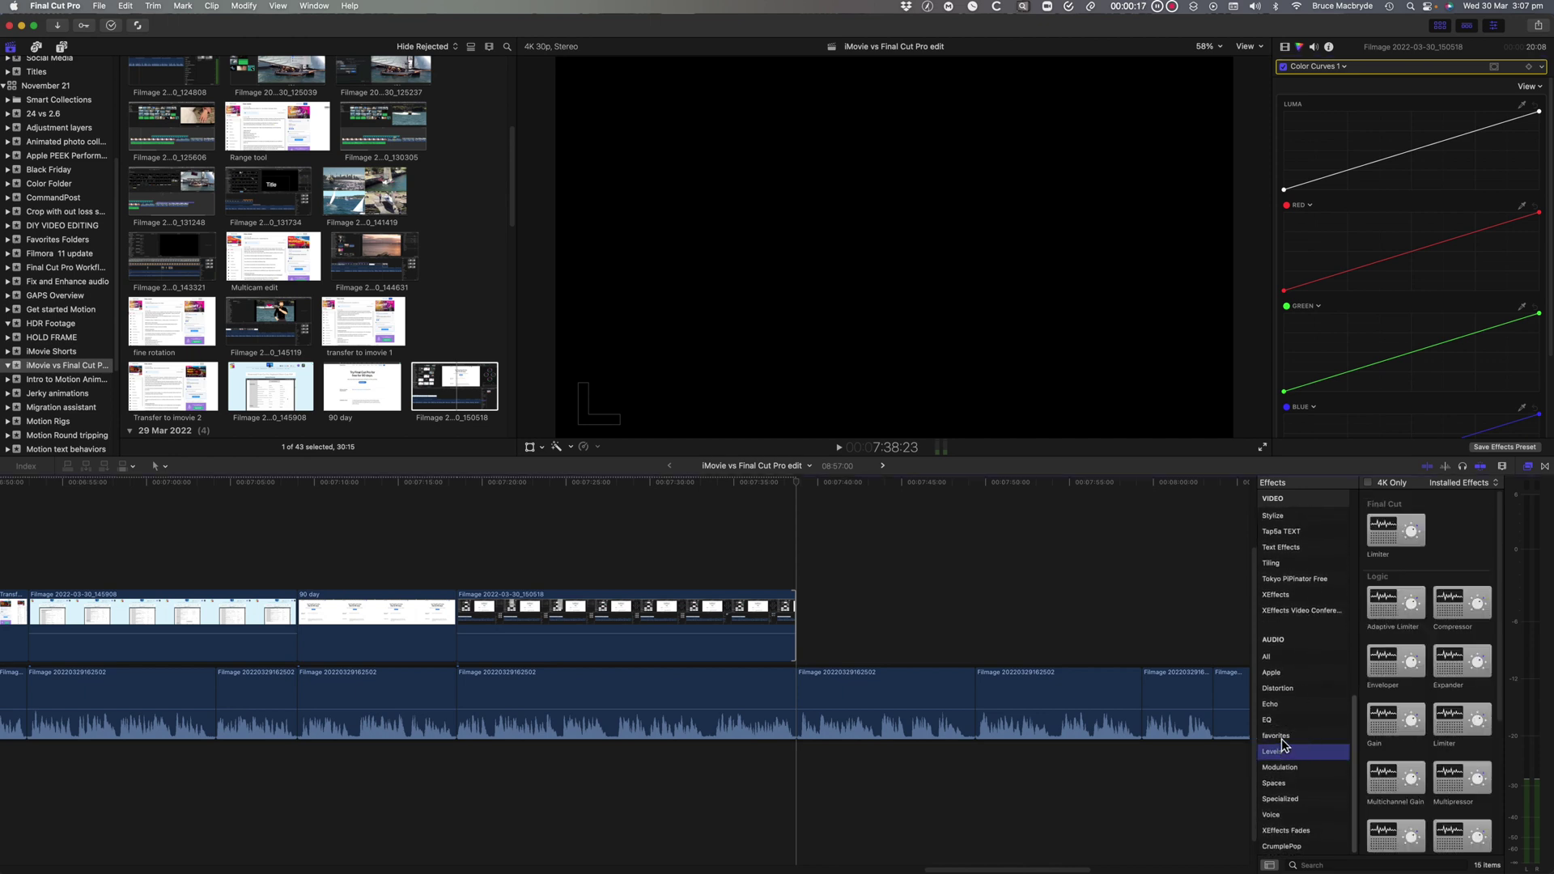
click(1283, 737)
click(1281, 706)
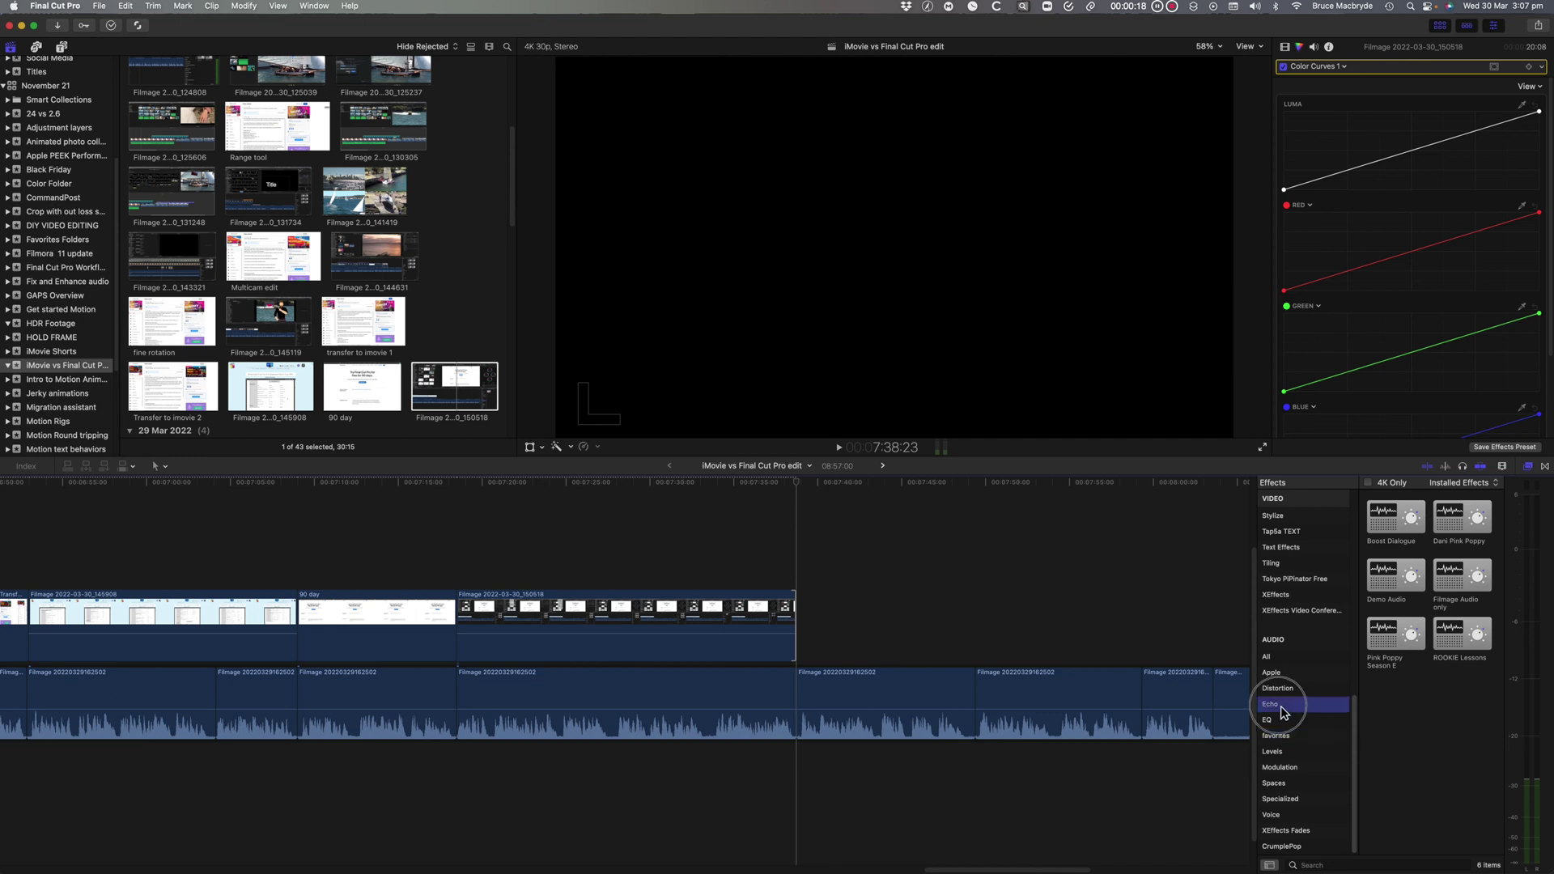
click(1285, 689)
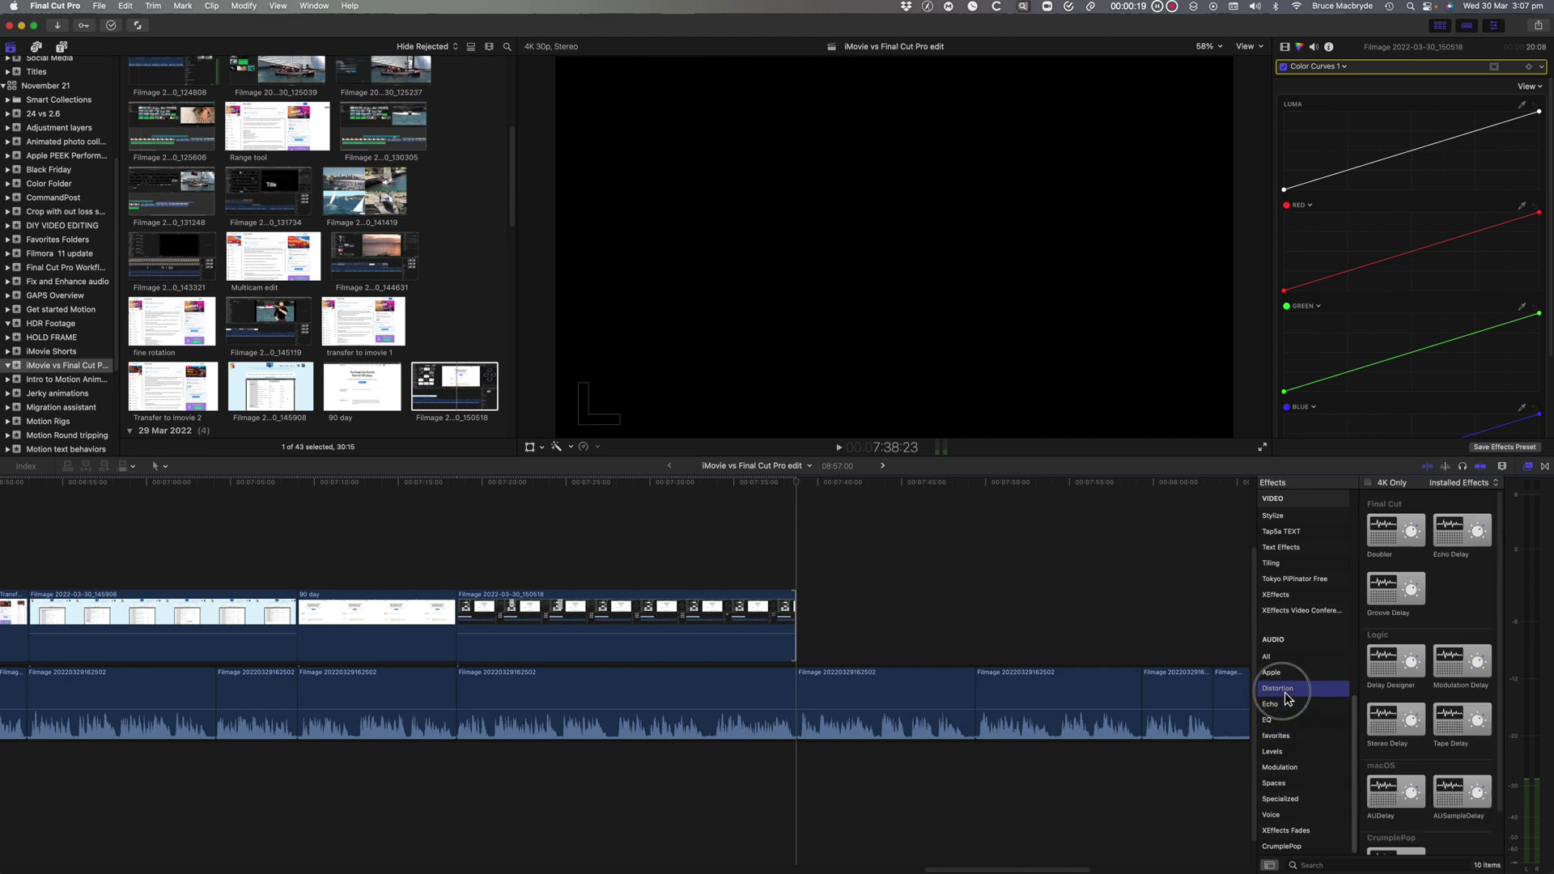
click(1288, 832)
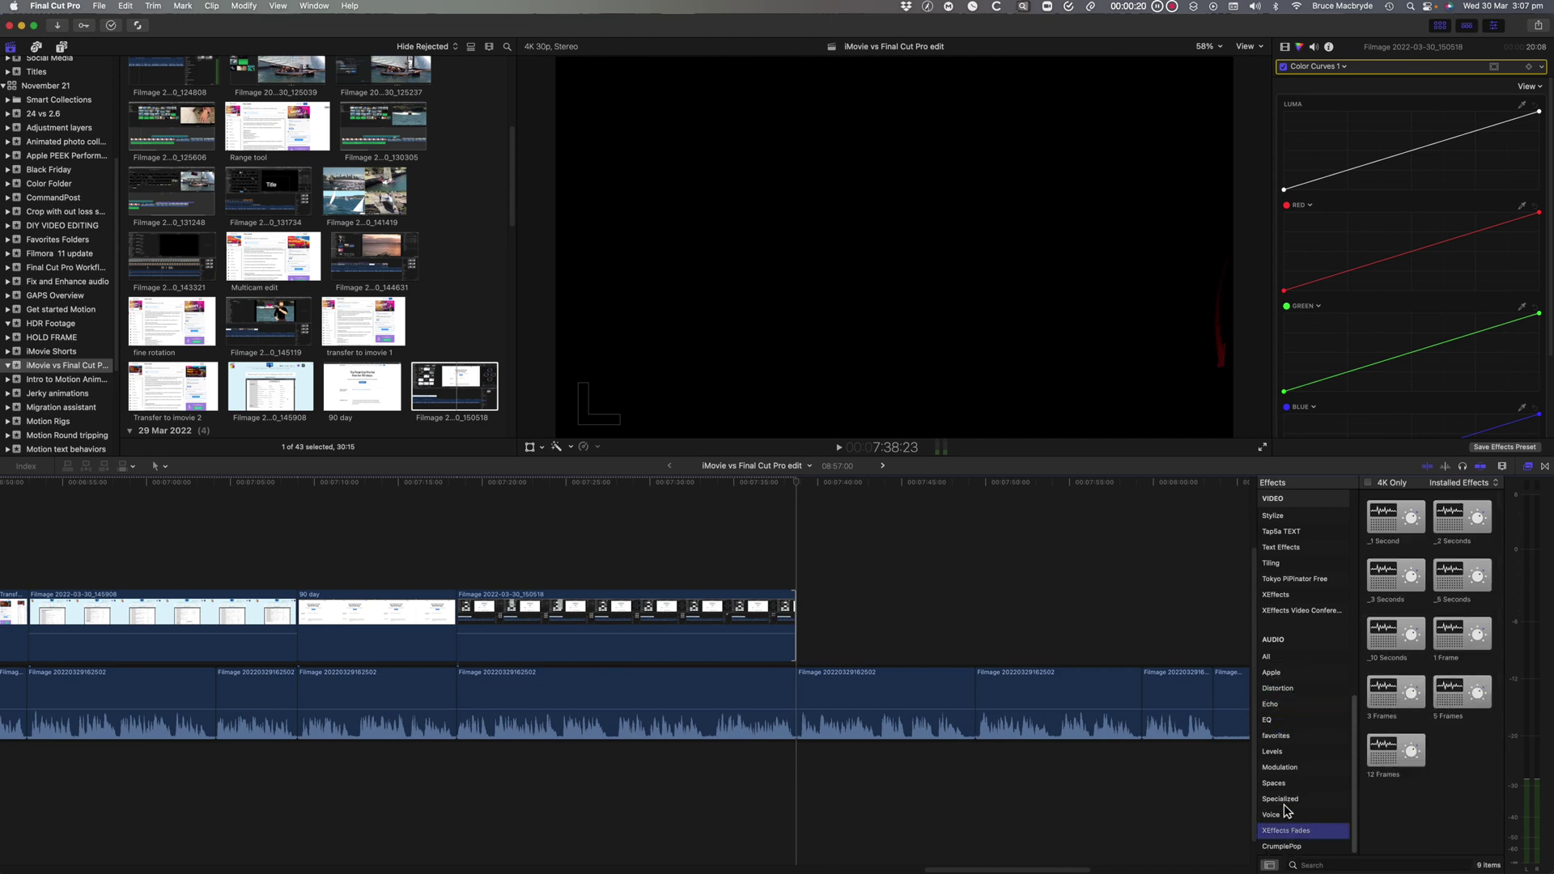
click(1287, 800)
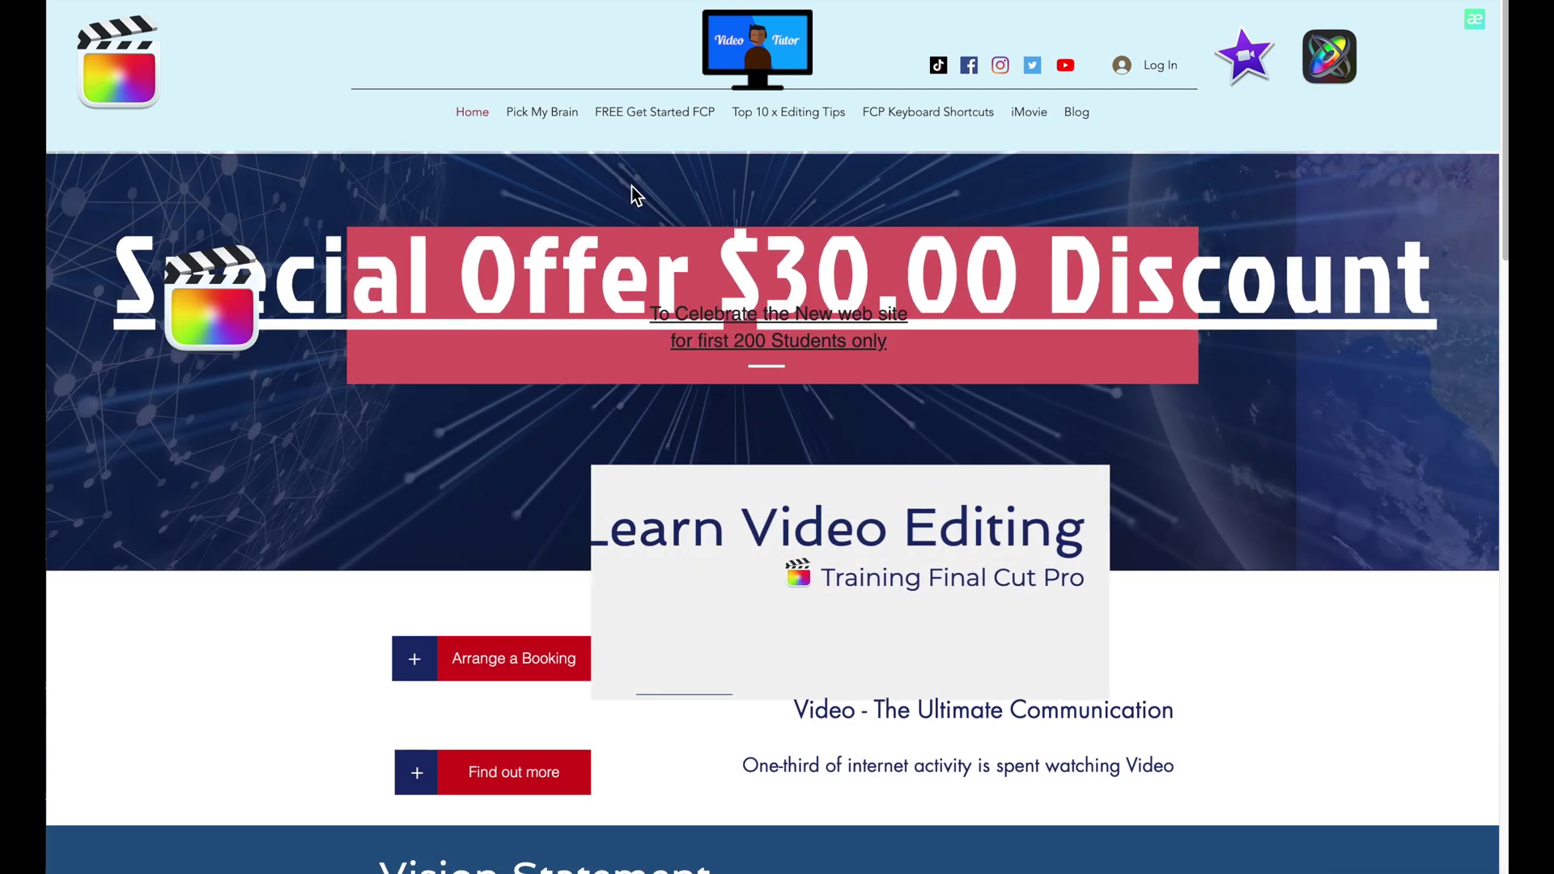
Step: Scroll the Video Tutor home page and view the Pick My Brain and Upscale Final Cut Pro training pages
scroll(674, 244, down, 3)
scroll(675, 245, down, 8)
scroll(674, 244, down, 2)
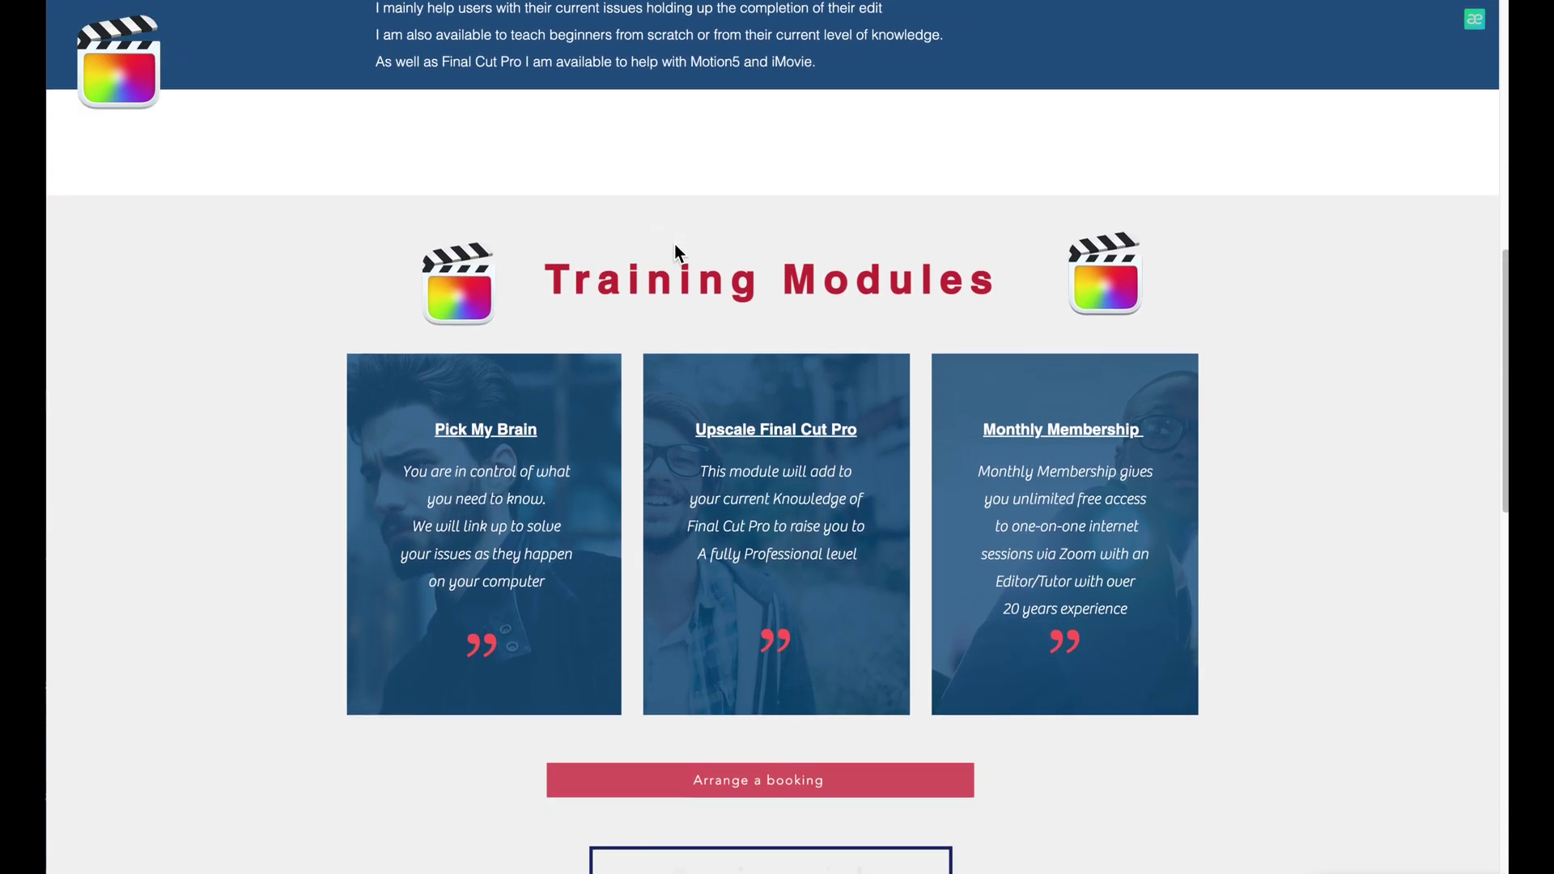
click(502, 403)
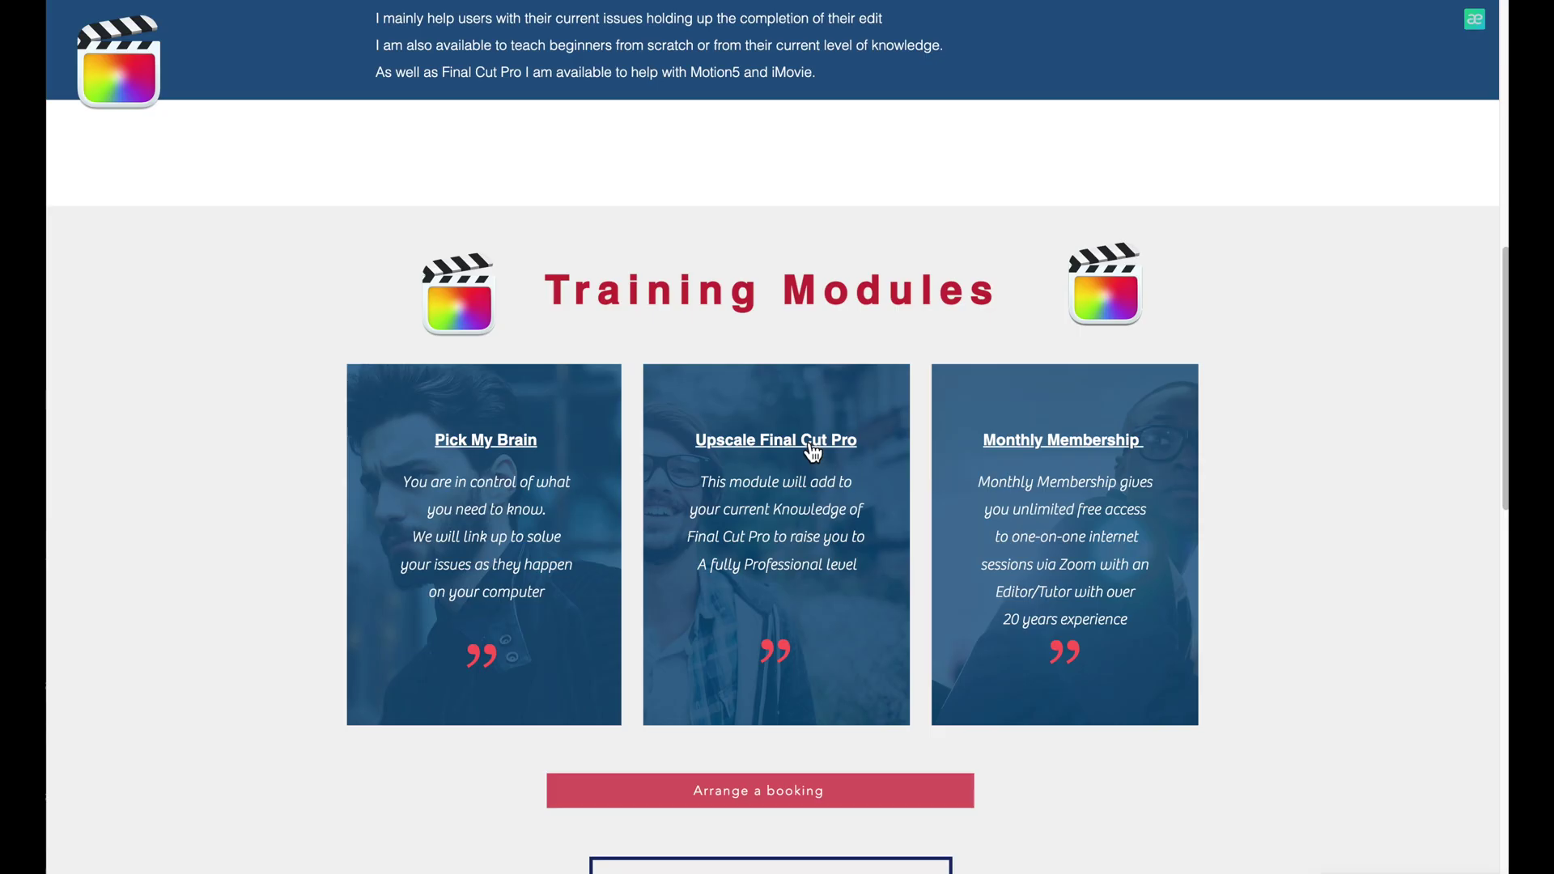
click(813, 447)
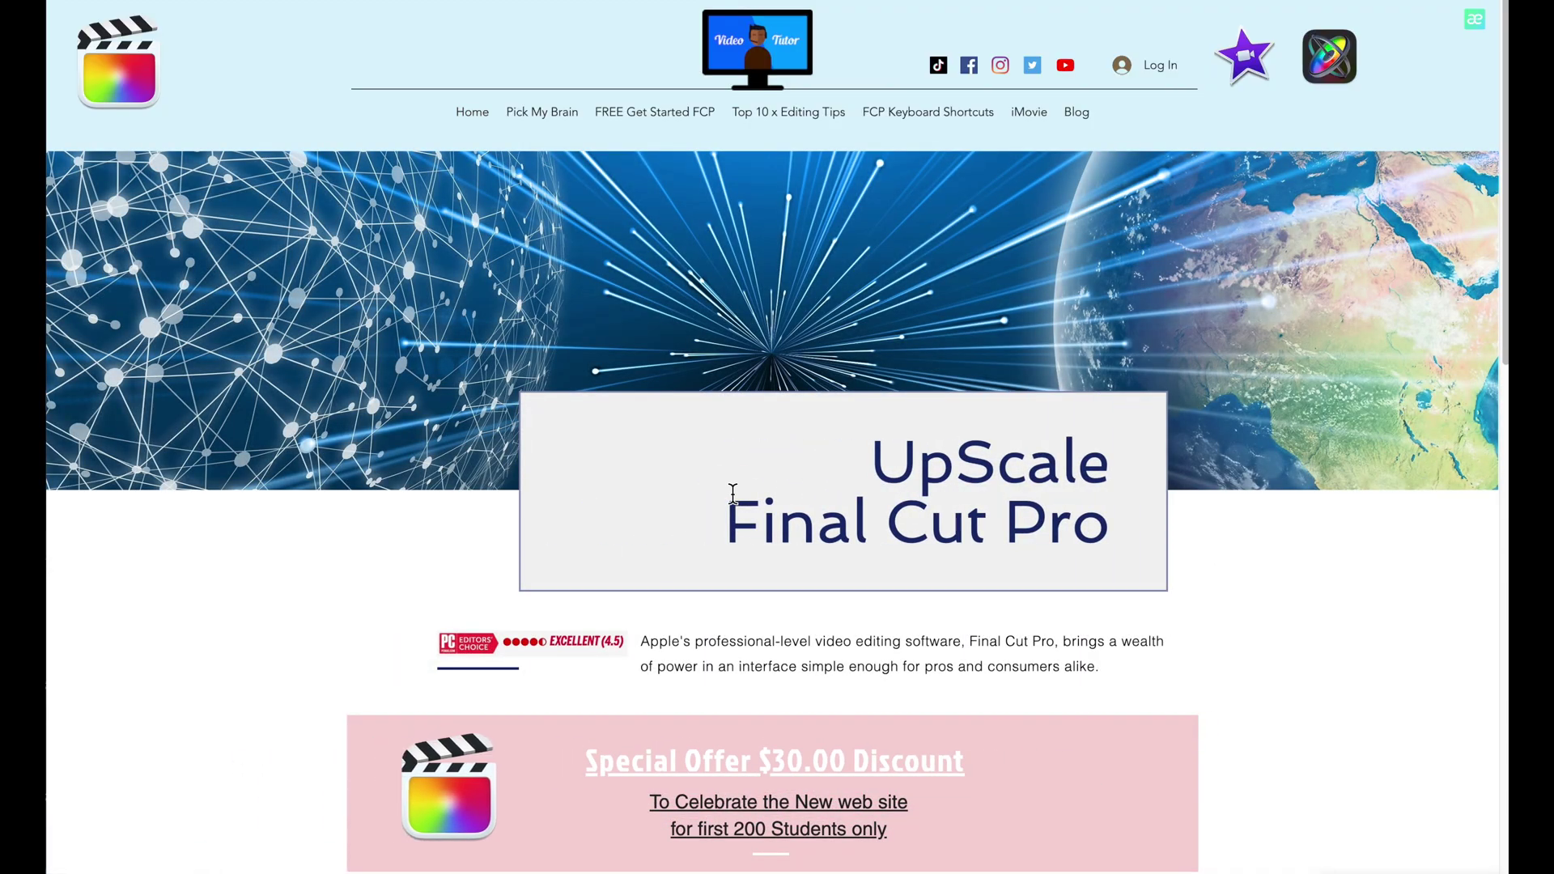
Step: Return to the training modules, view Monthly Membership, and claim the $30.00 discount offer
click(473, 112)
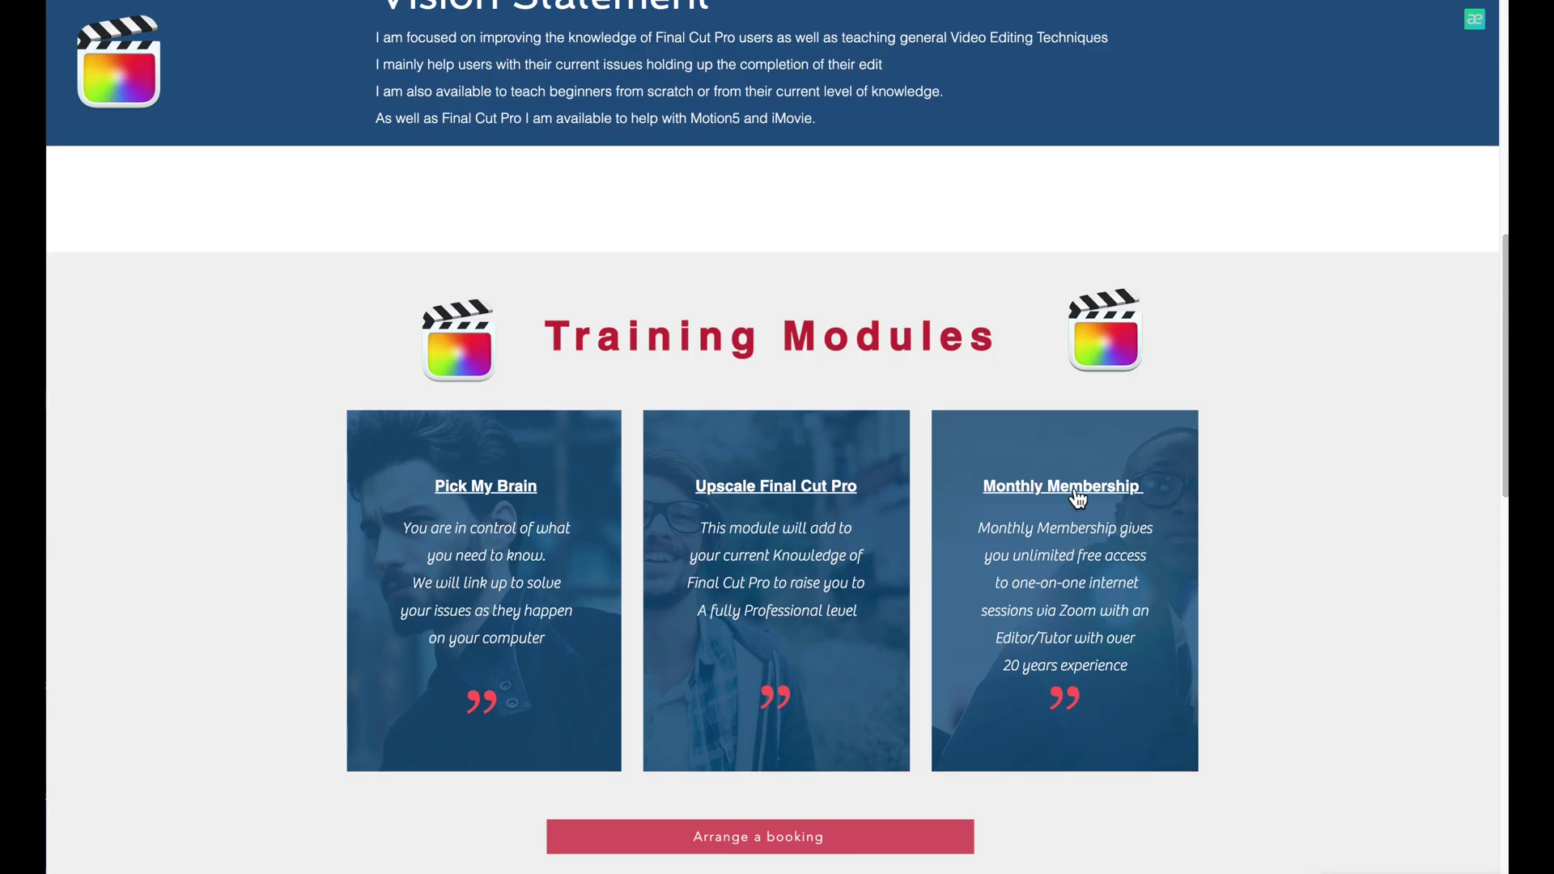
click(1079, 500)
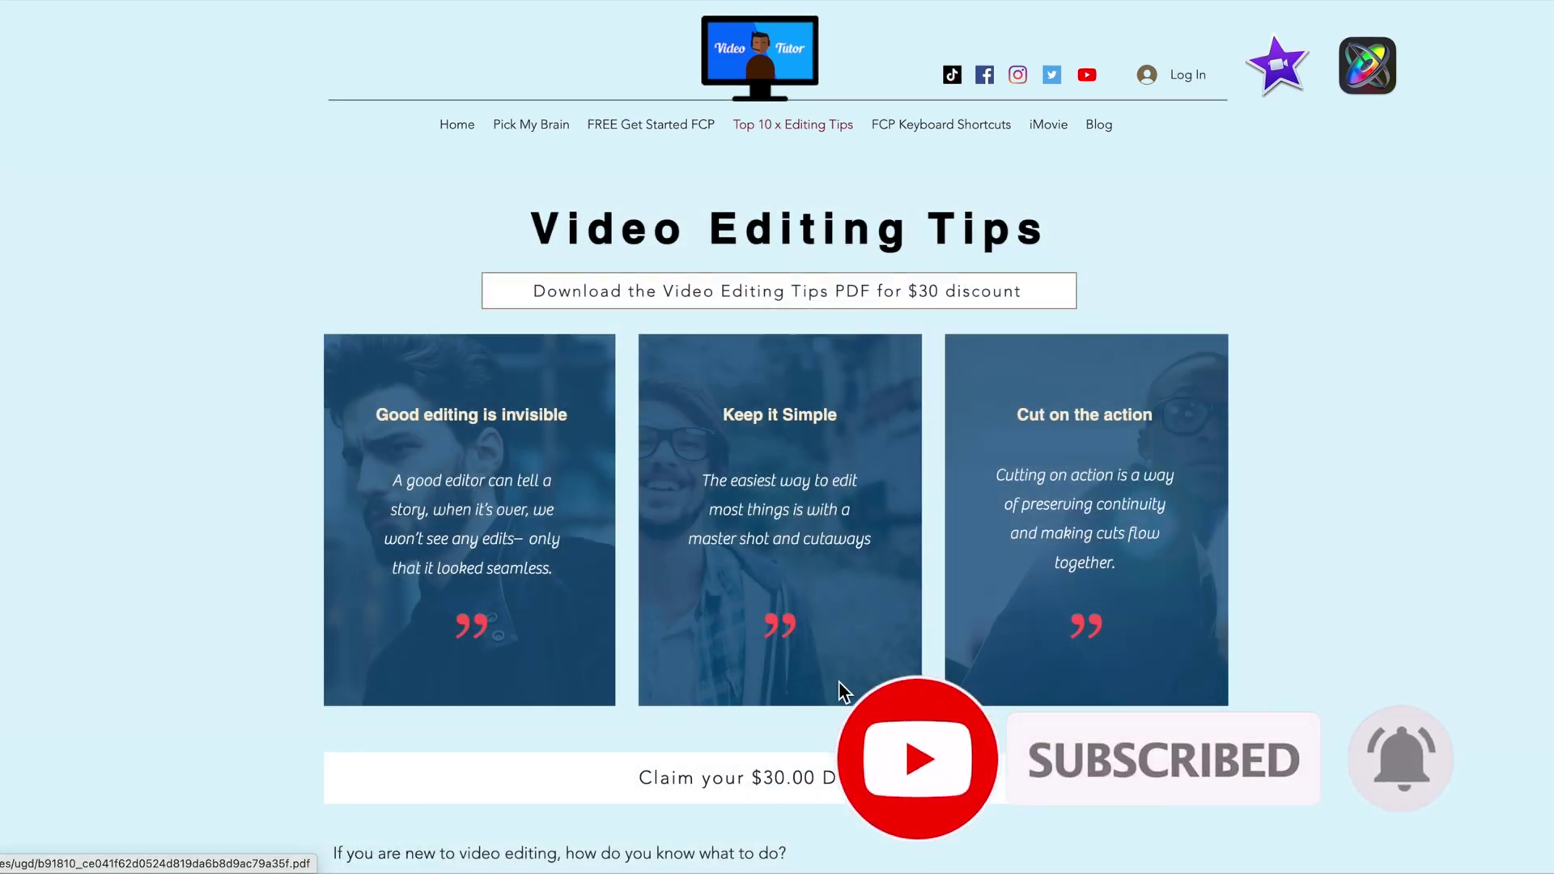
click(833, 789)
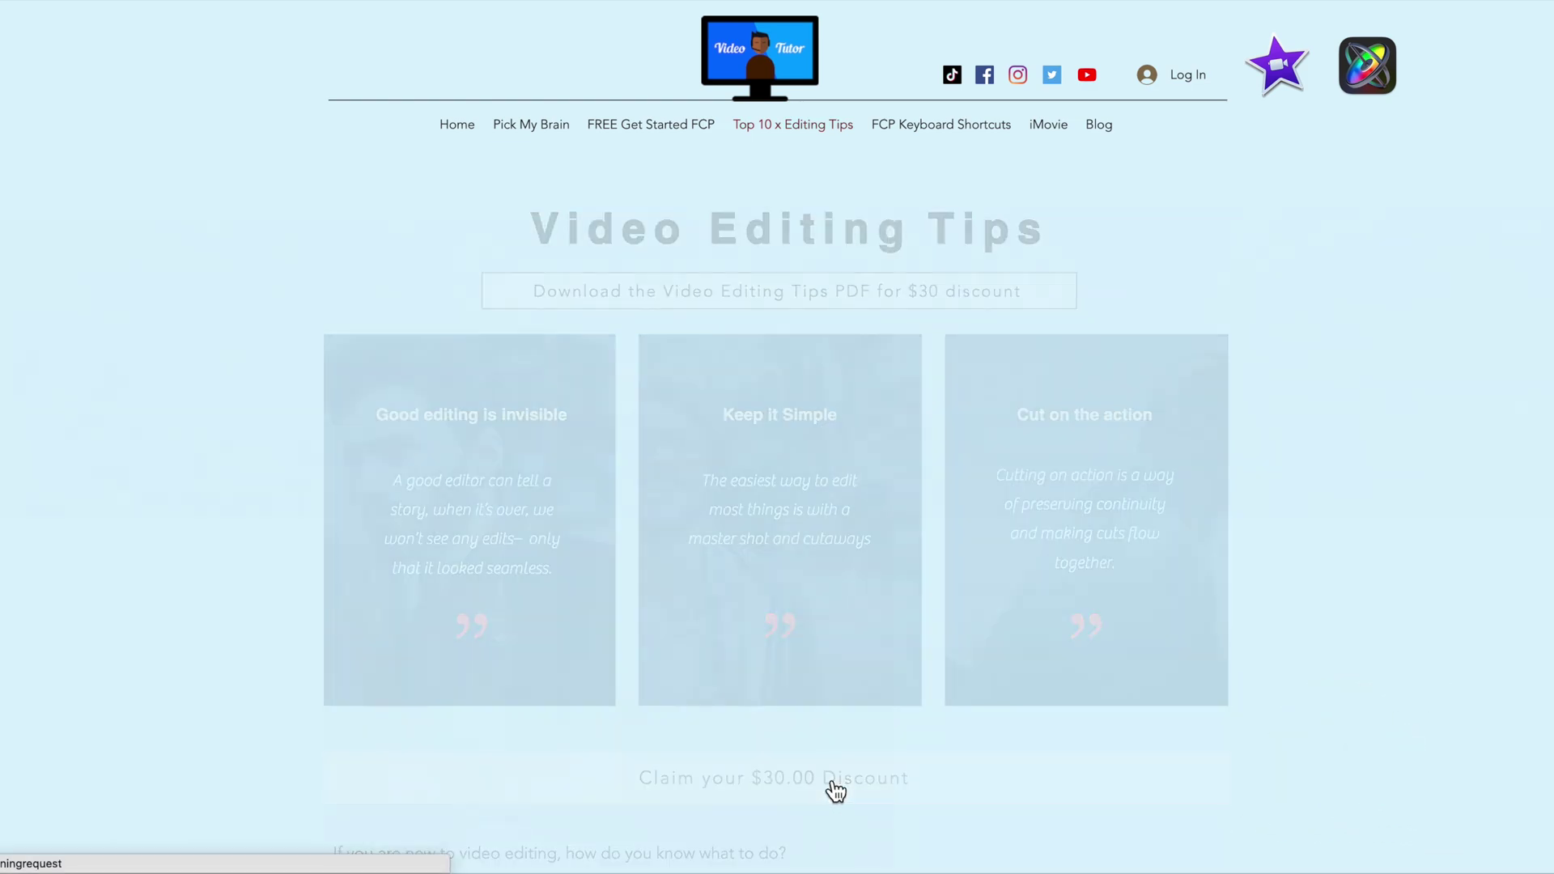